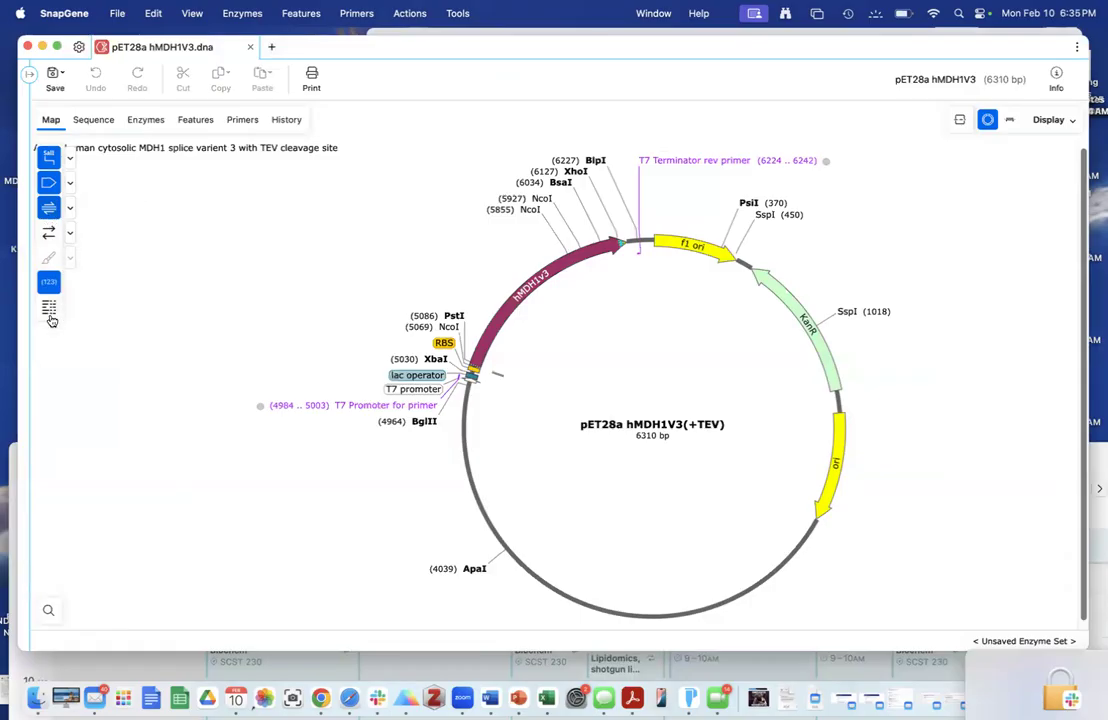
# - Show the aligned sequences alongside the plasmid map, and hide them again to restore the circular view
pyautogui.click(48, 307)
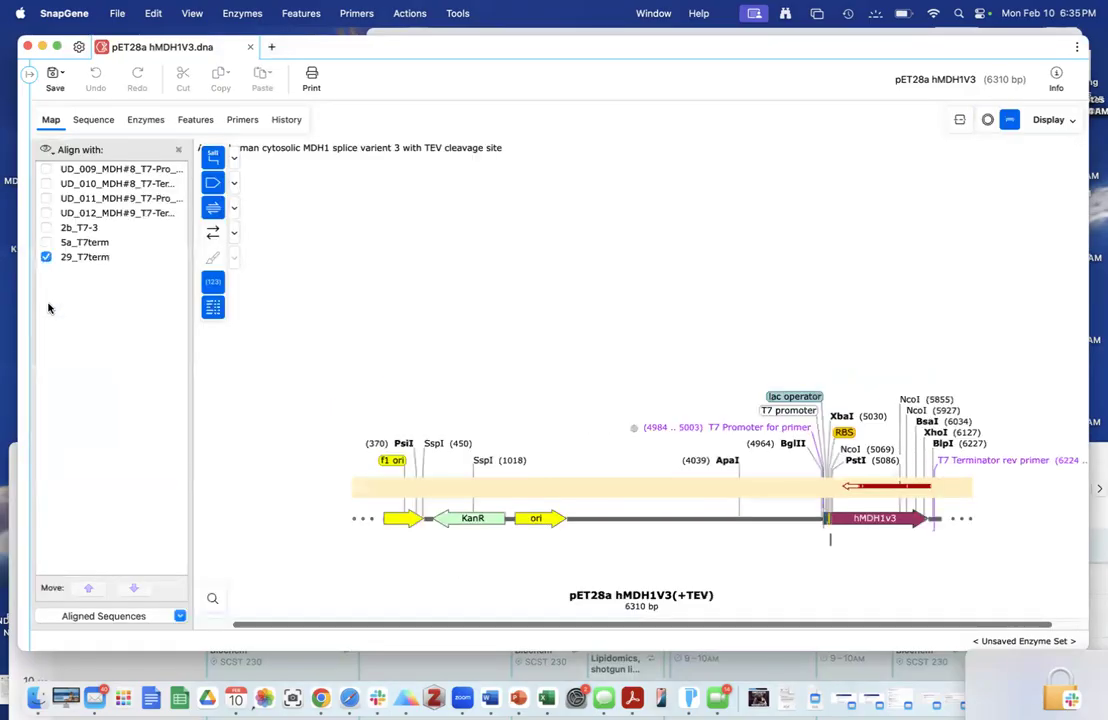
pyautogui.click(213, 310)
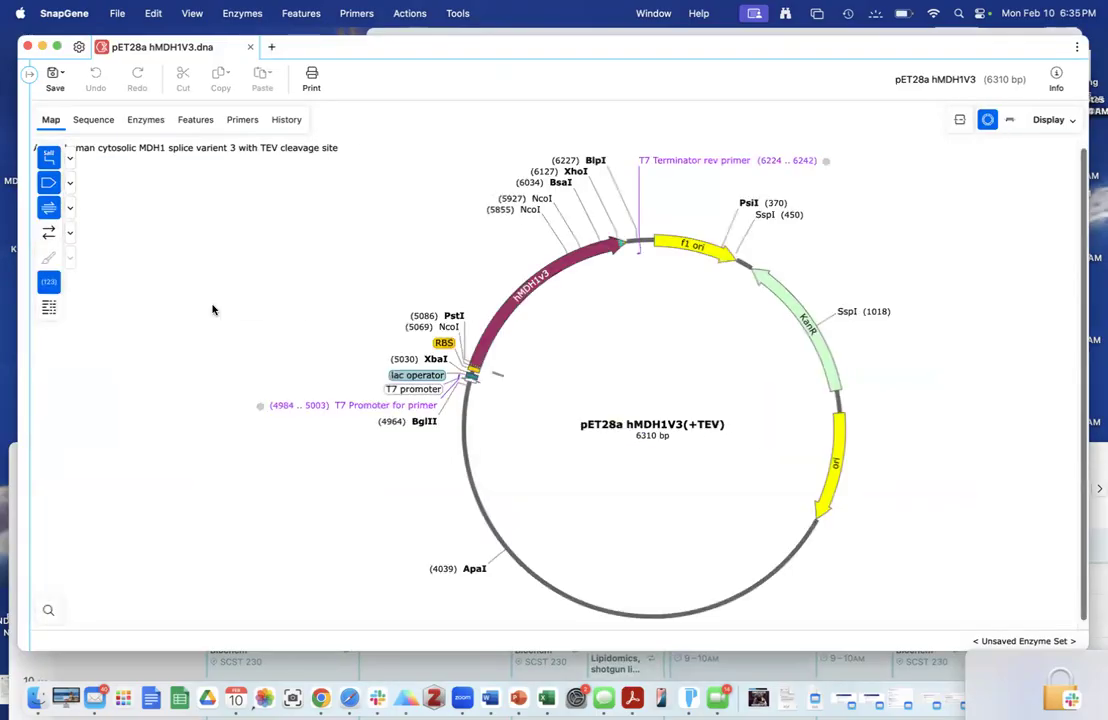
pyautogui.click(48, 308)
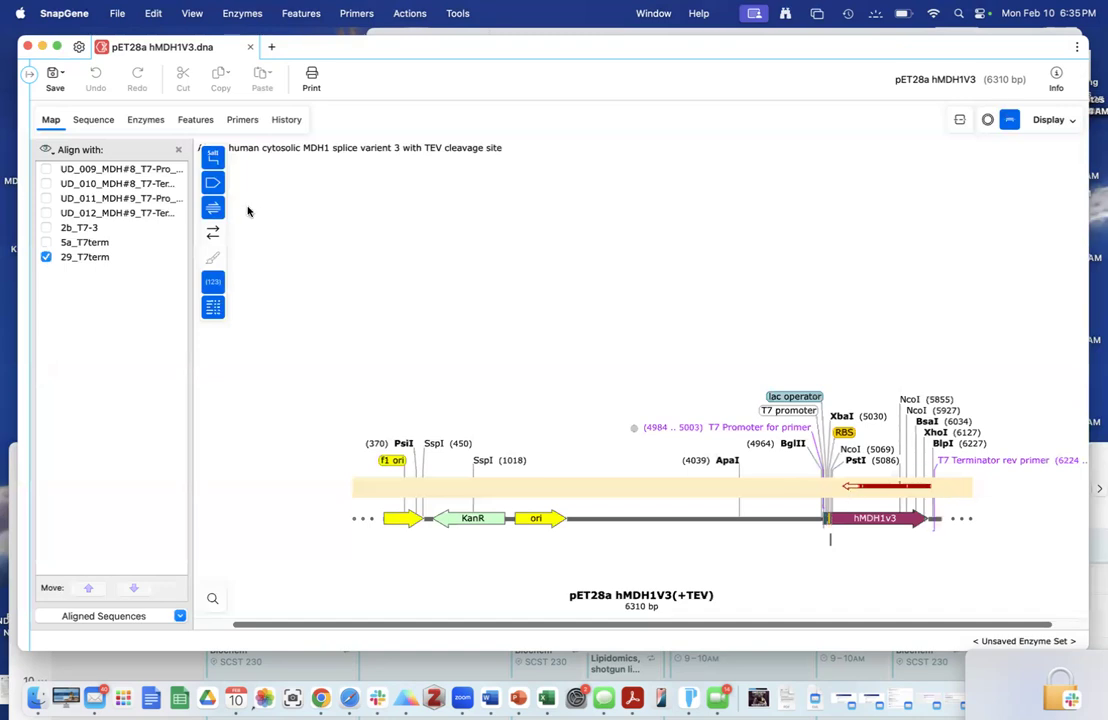
pyautogui.click(213, 308)
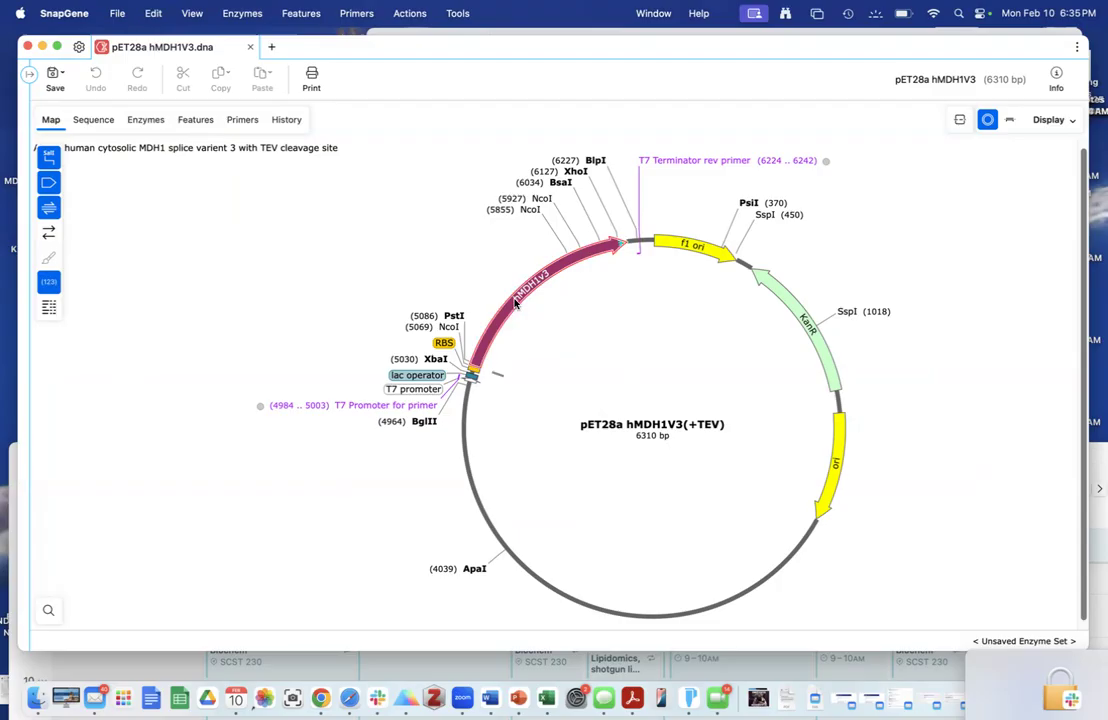
# - Examine the hMDH1v3 gene with its TEV segment, the T7 Terminator rev primer and the KanR feature on the circular map
pyautogui.moveTo(551, 274)
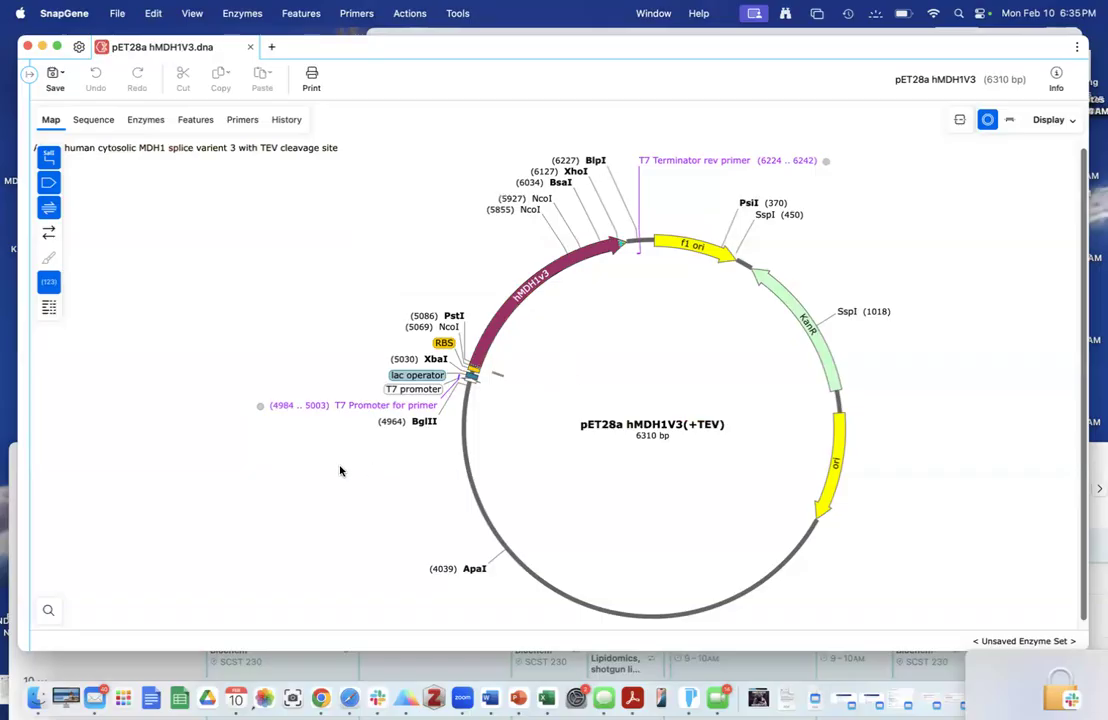
pyautogui.moveTo(346, 408)
pyautogui.moveTo(674, 164)
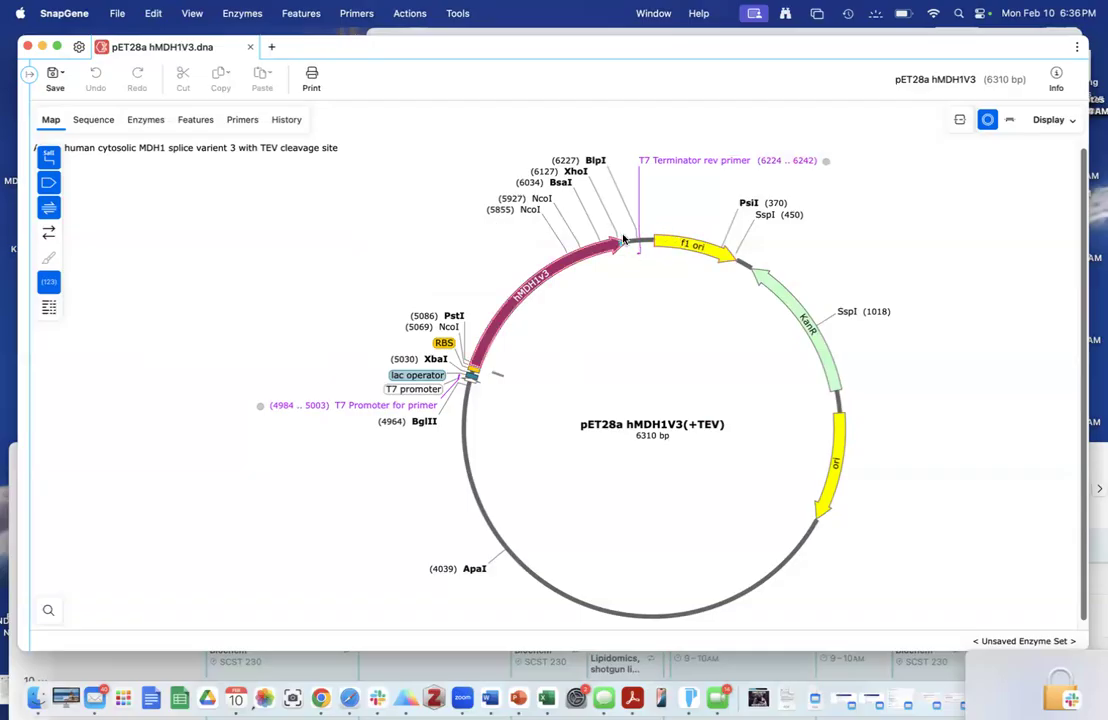
pyautogui.moveTo(619, 246)
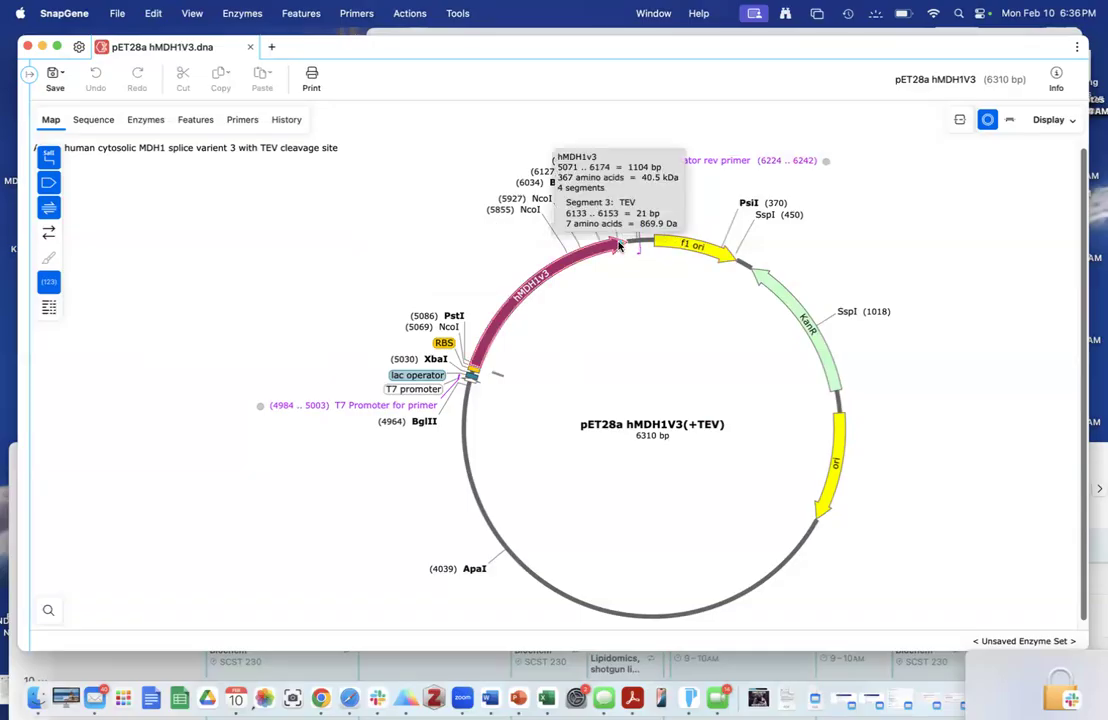
pyautogui.moveTo(418, 408)
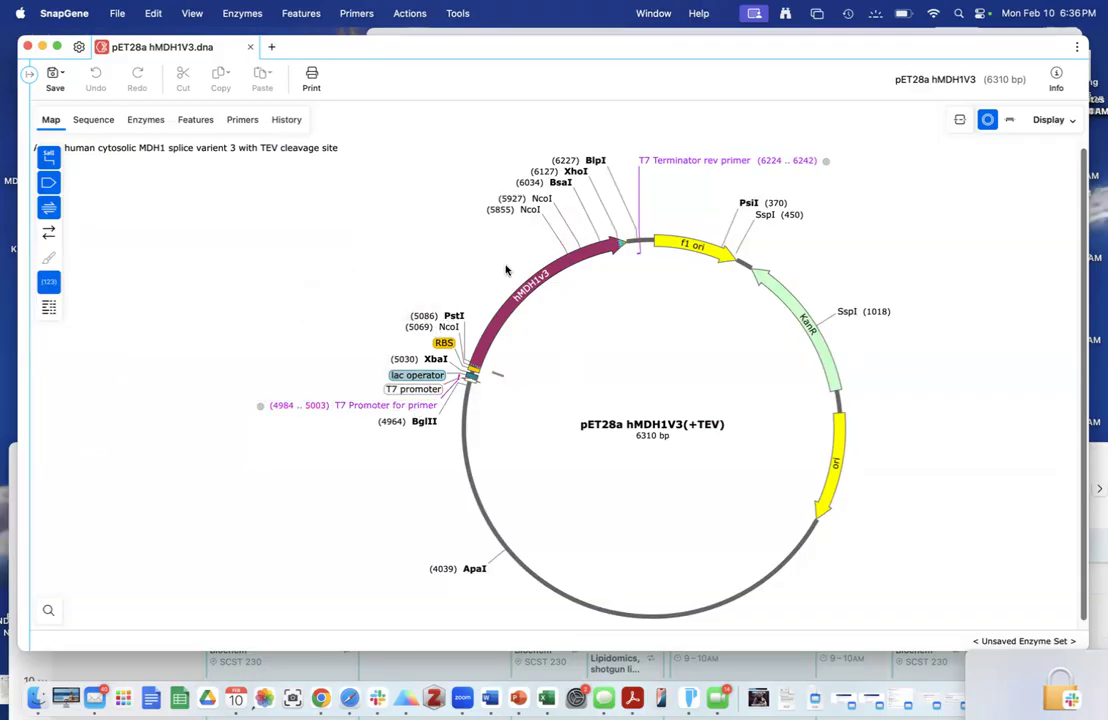
pyautogui.moveTo(518, 297)
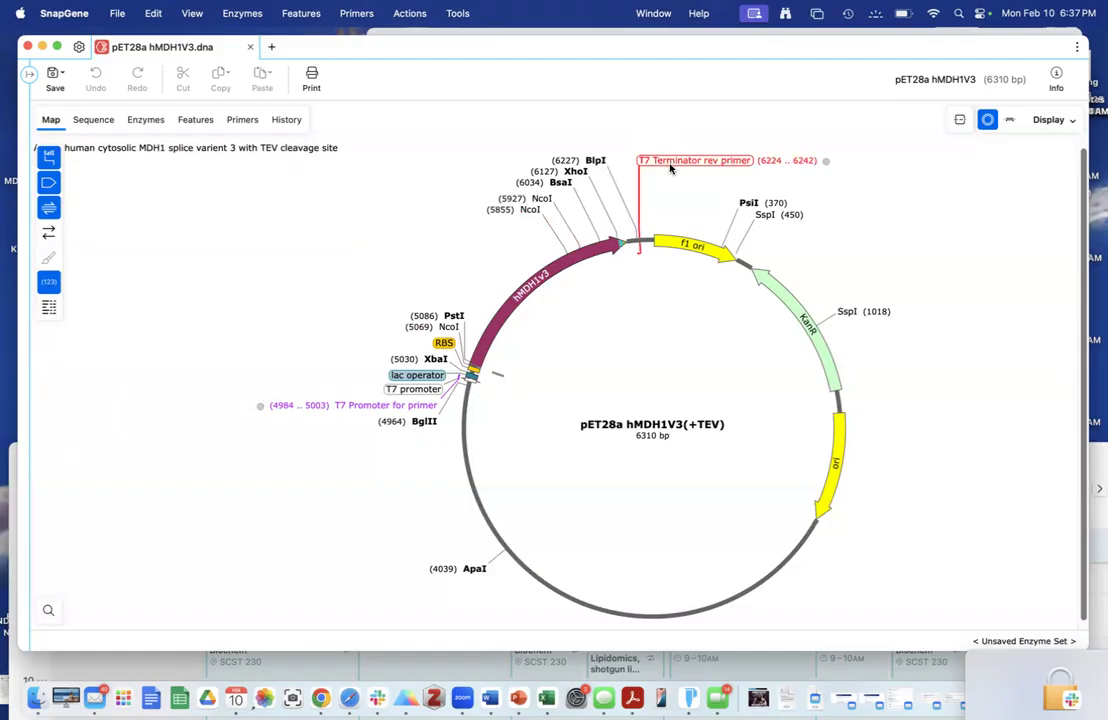
pyautogui.moveTo(670, 168)
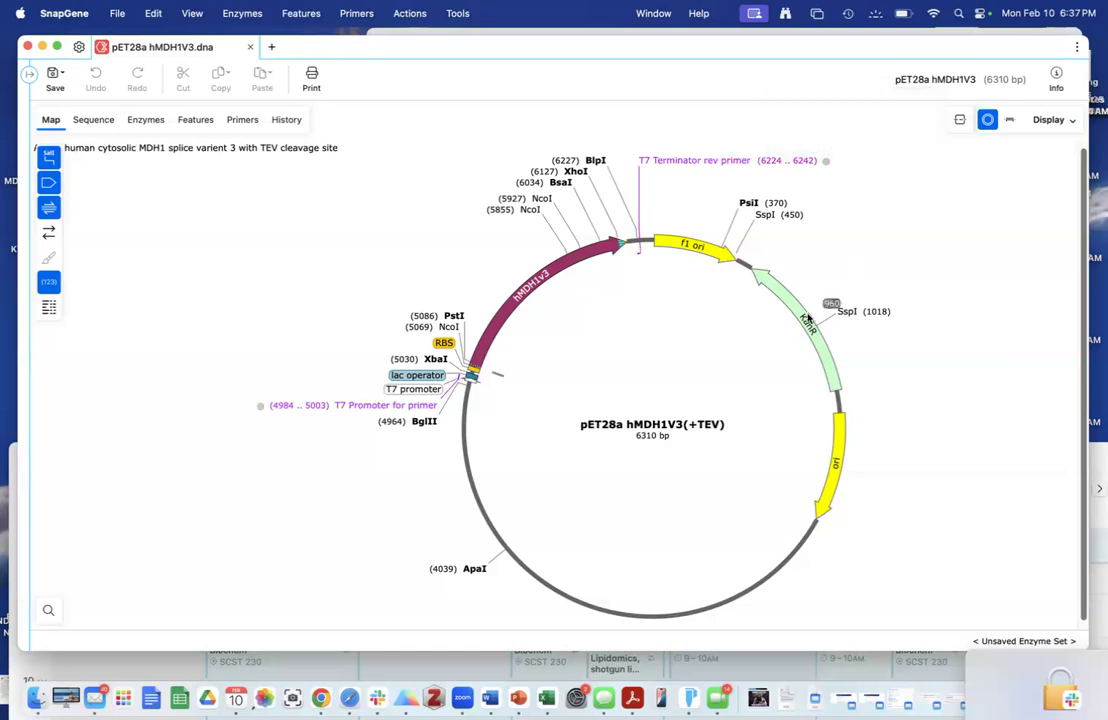
pyautogui.moveTo(807, 320)
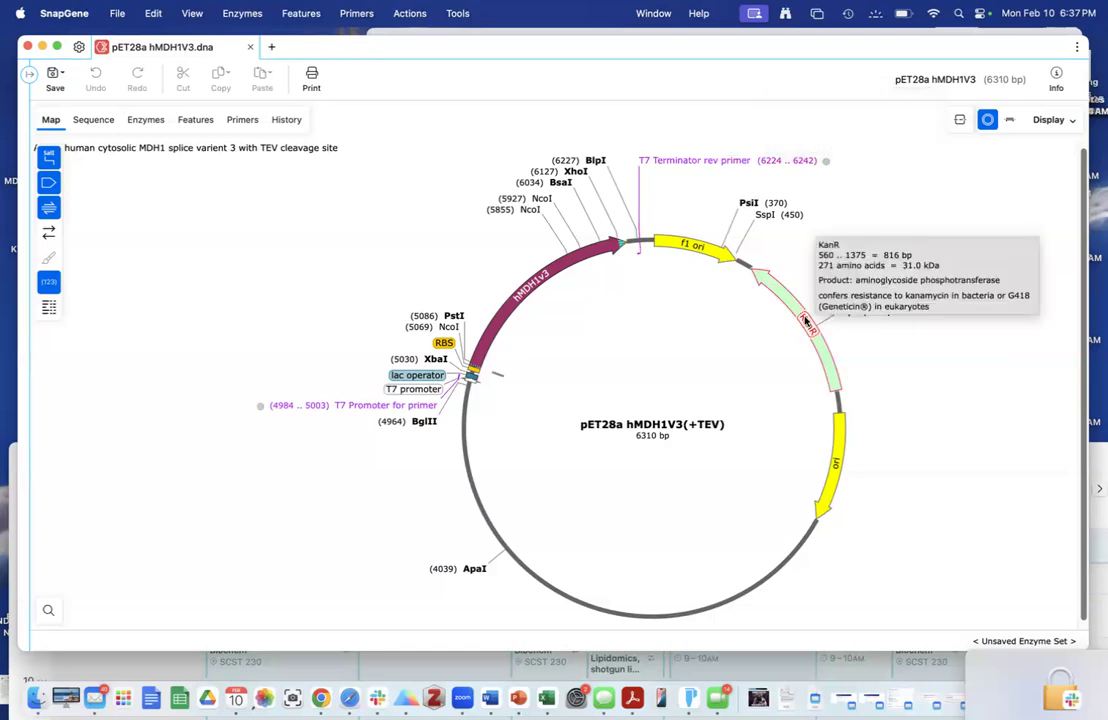
# - Select the hMDH1v3 feature on the map and view its highlighted bases in the full sequence
pyautogui.click(514, 303)
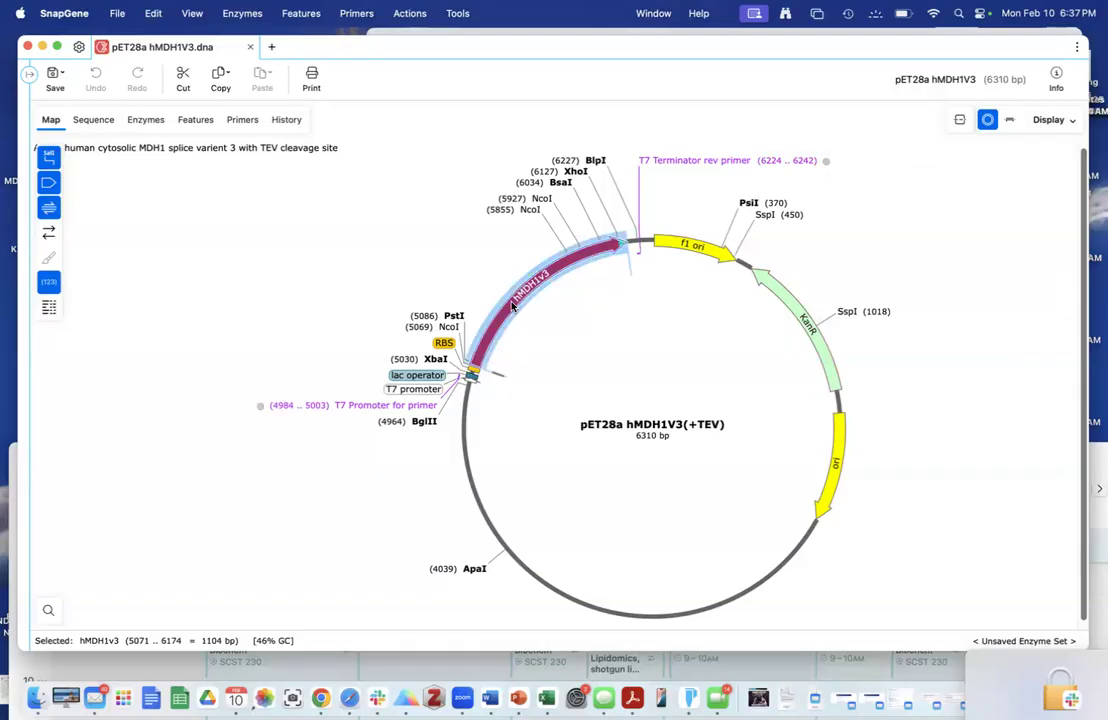
pyautogui.click(92, 121)
pyautogui.scroll(-3, 470, 283)
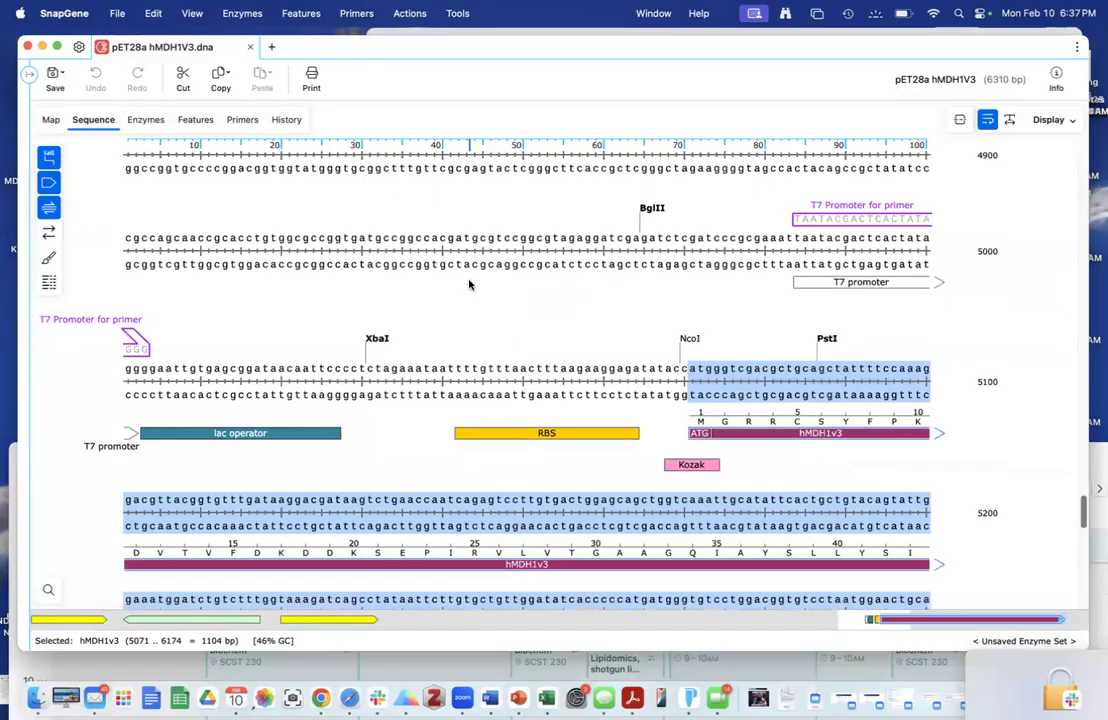
pyautogui.scroll(3, 469, 285)
pyautogui.scroll(2, 469, 285)
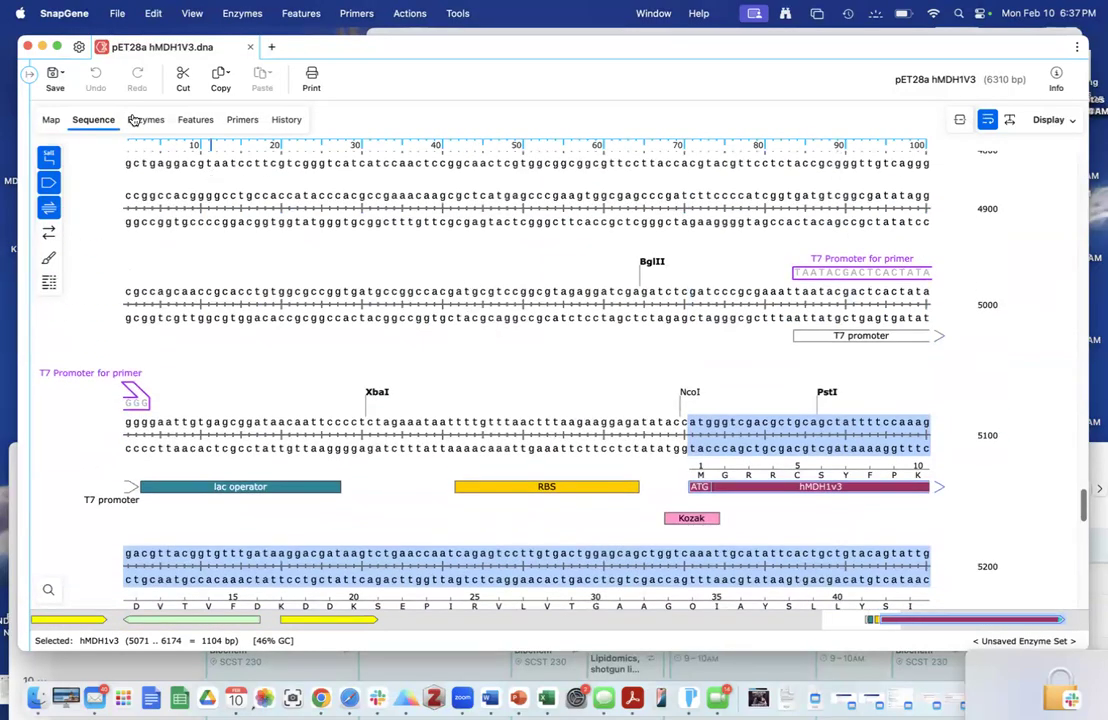
# - Clear the hMDH1v3 selection on the map and look through the whole plasmid sequence from its first bases
pyautogui.click(50, 119)
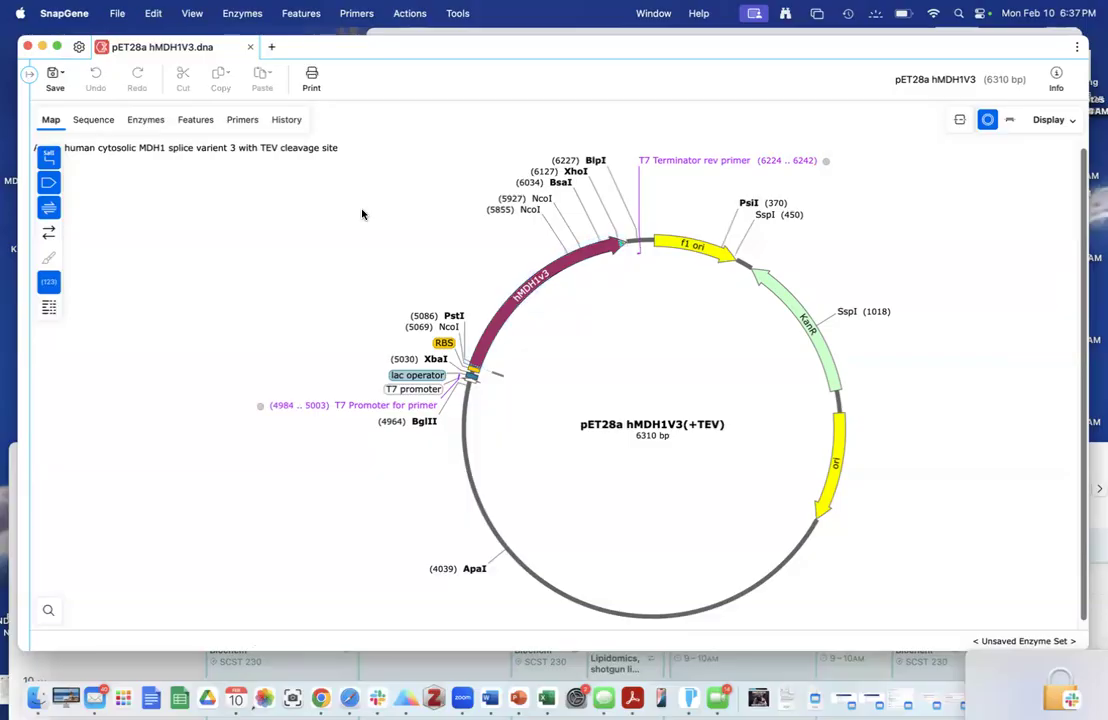
pyautogui.click(95, 121)
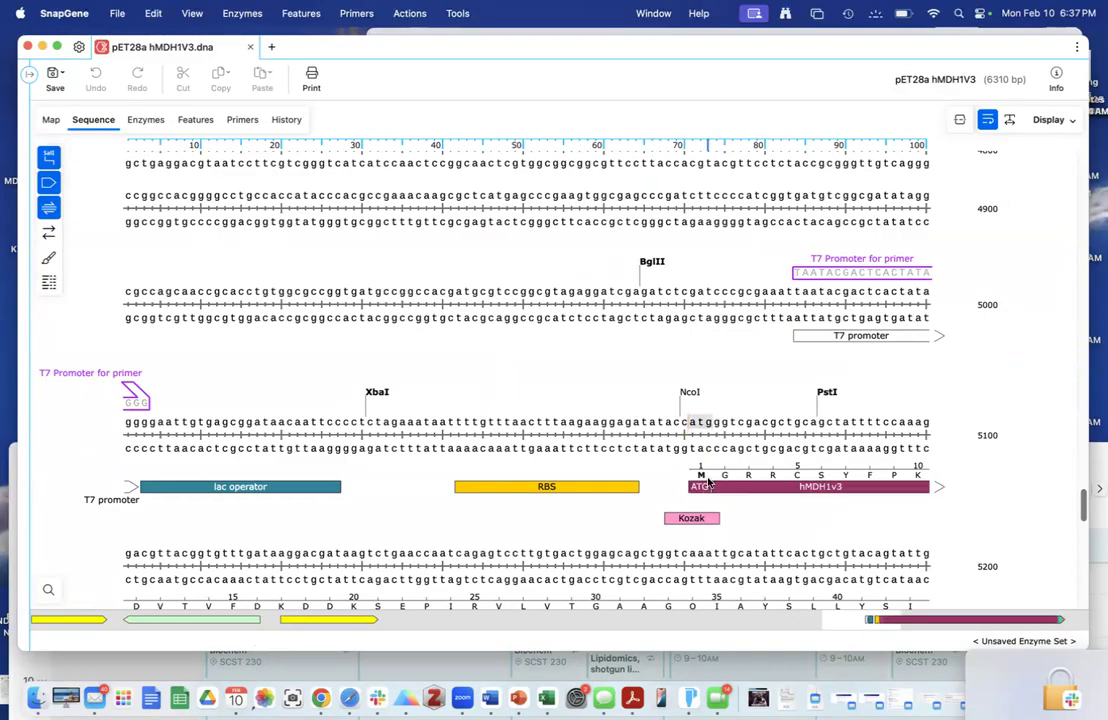
pyautogui.scroll(10, 662, 430)
pyautogui.scroll(15, 662, 430)
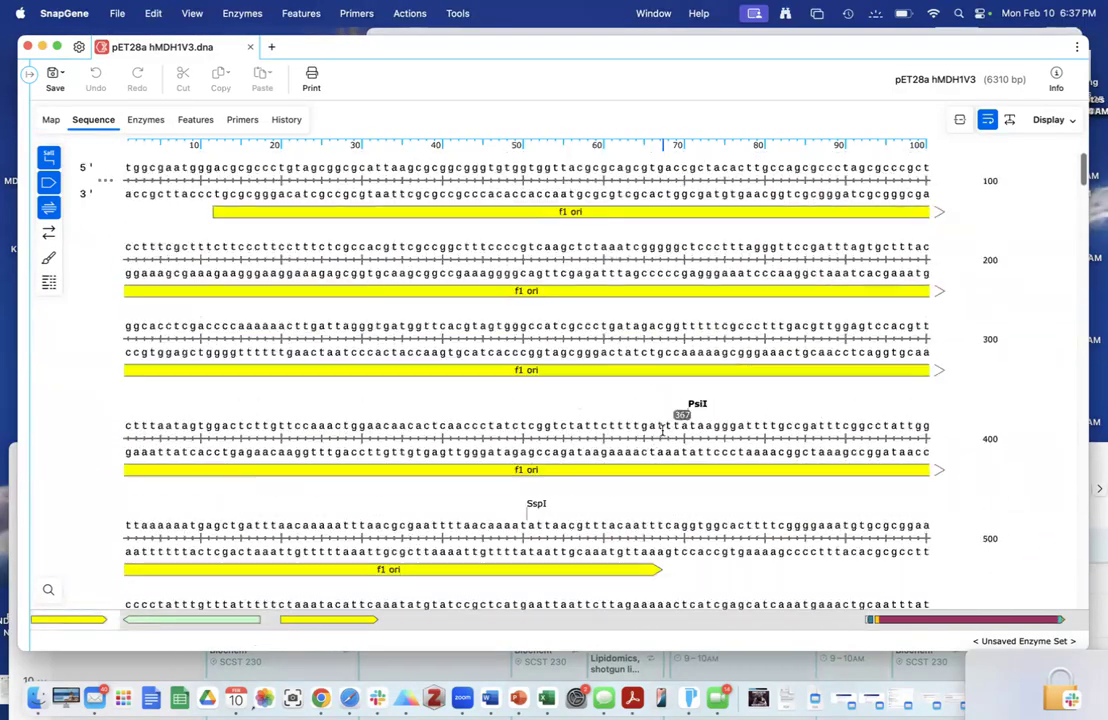
pyautogui.scroll(-20, 662, 430)
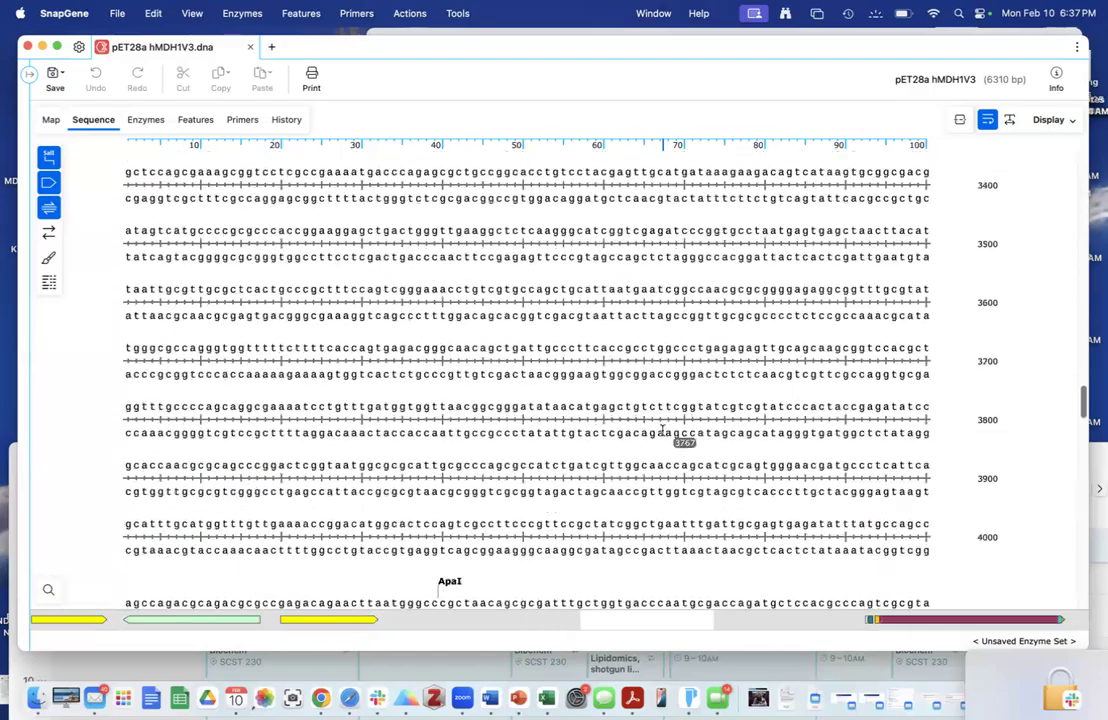
pyautogui.scroll(-8, 662, 432)
pyautogui.scroll(15, 662, 432)
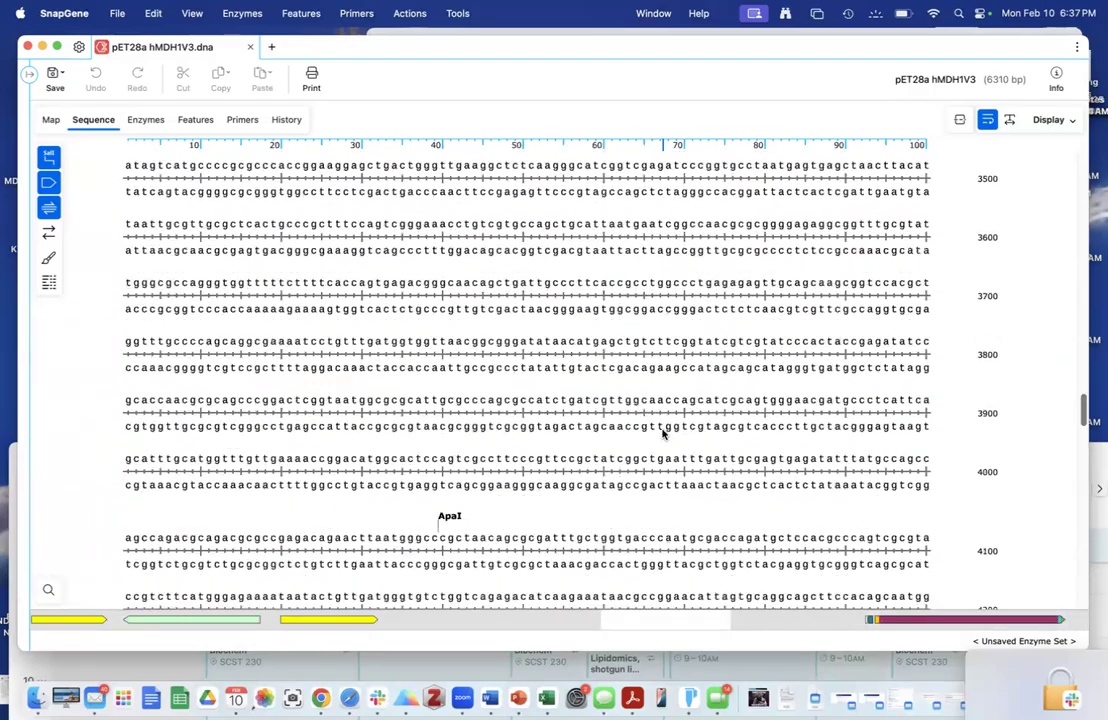
# - Reselect hMDH1v3 on the map and inspect the beginning of its coding sequence around the ATG start codon
pyautogui.click(50, 122)
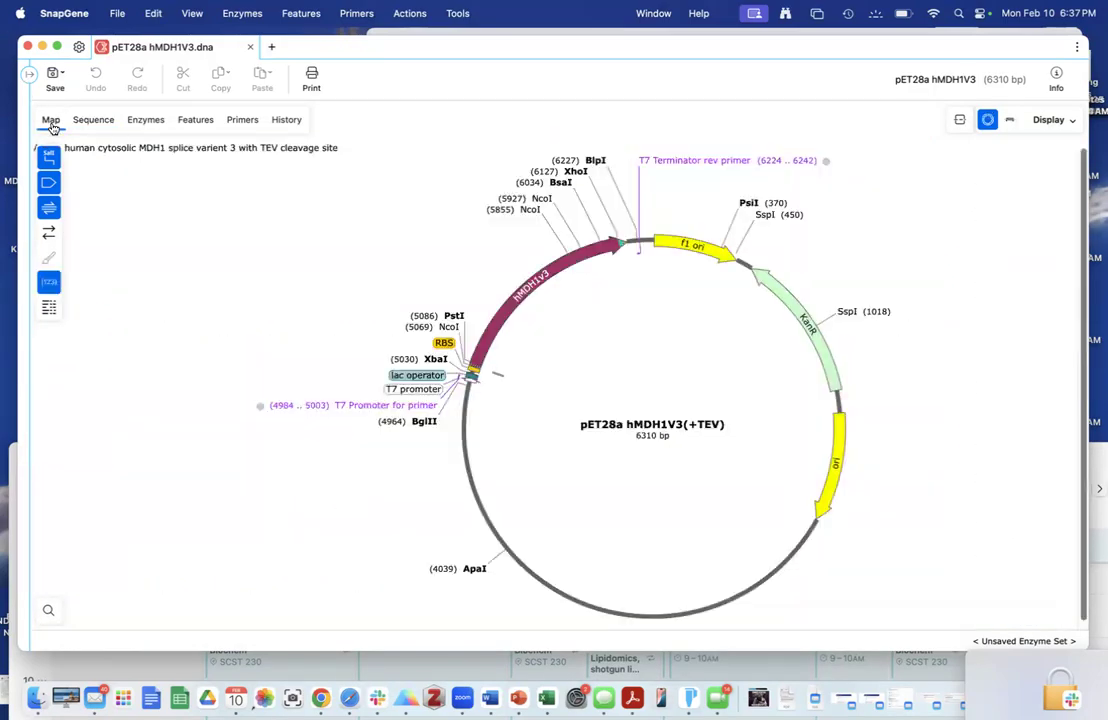
pyautogui.click(504, 318)
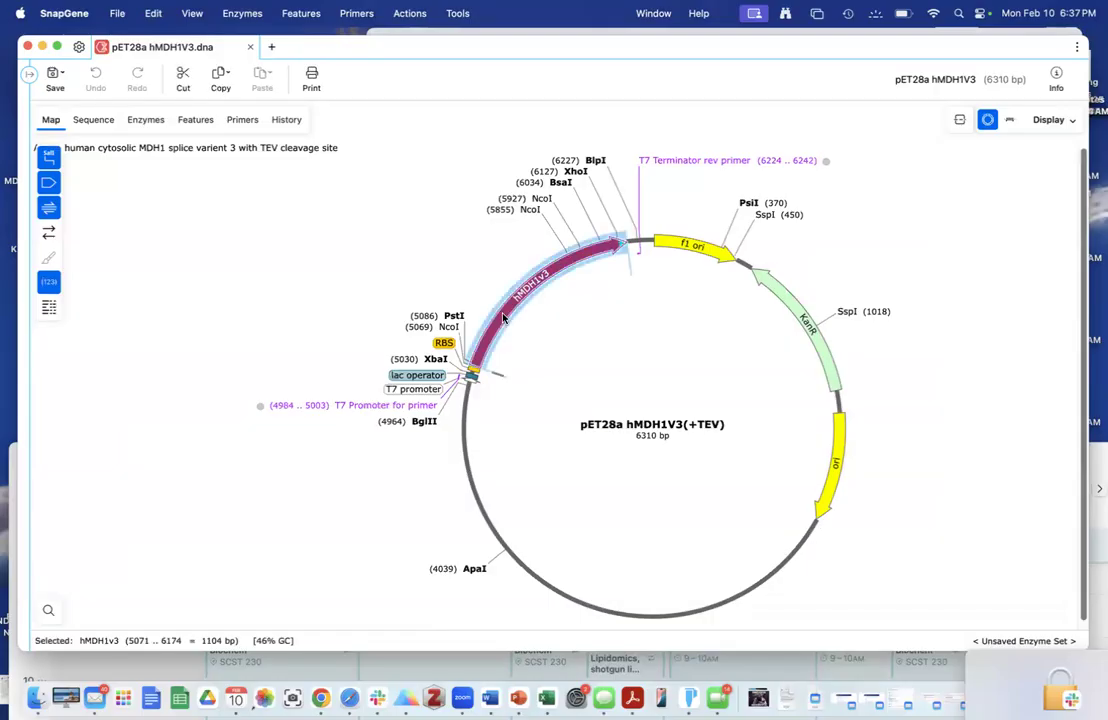
pyautogui.click(94, 121)
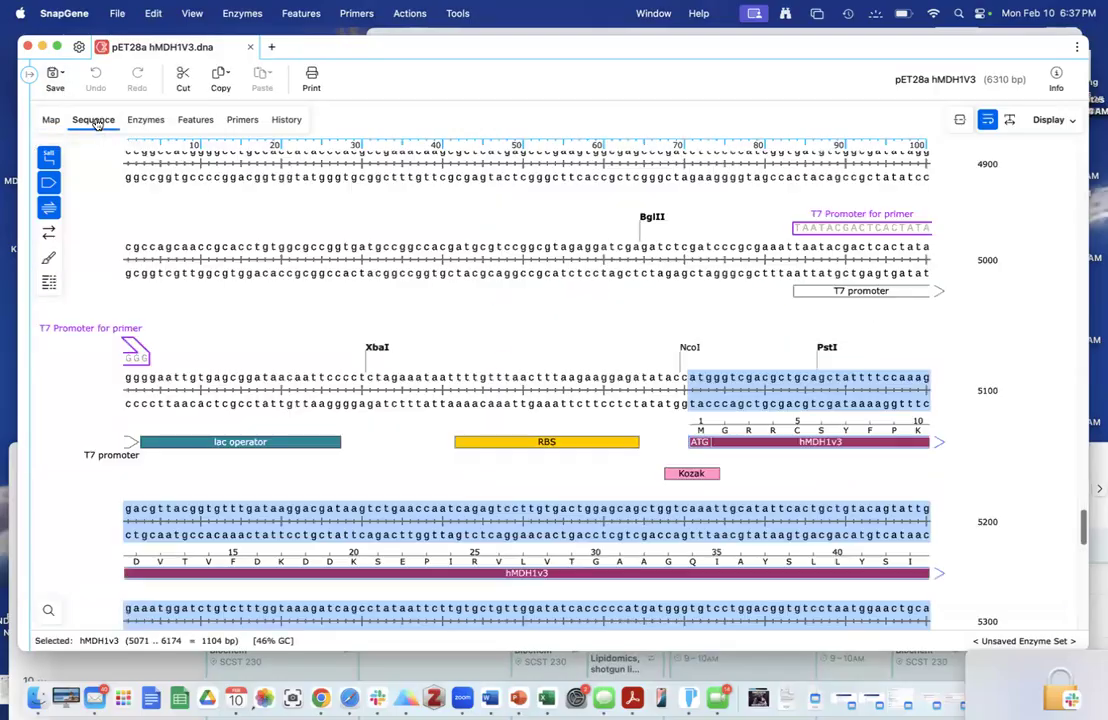
pyautogui.scroll(-5, 531, 313)
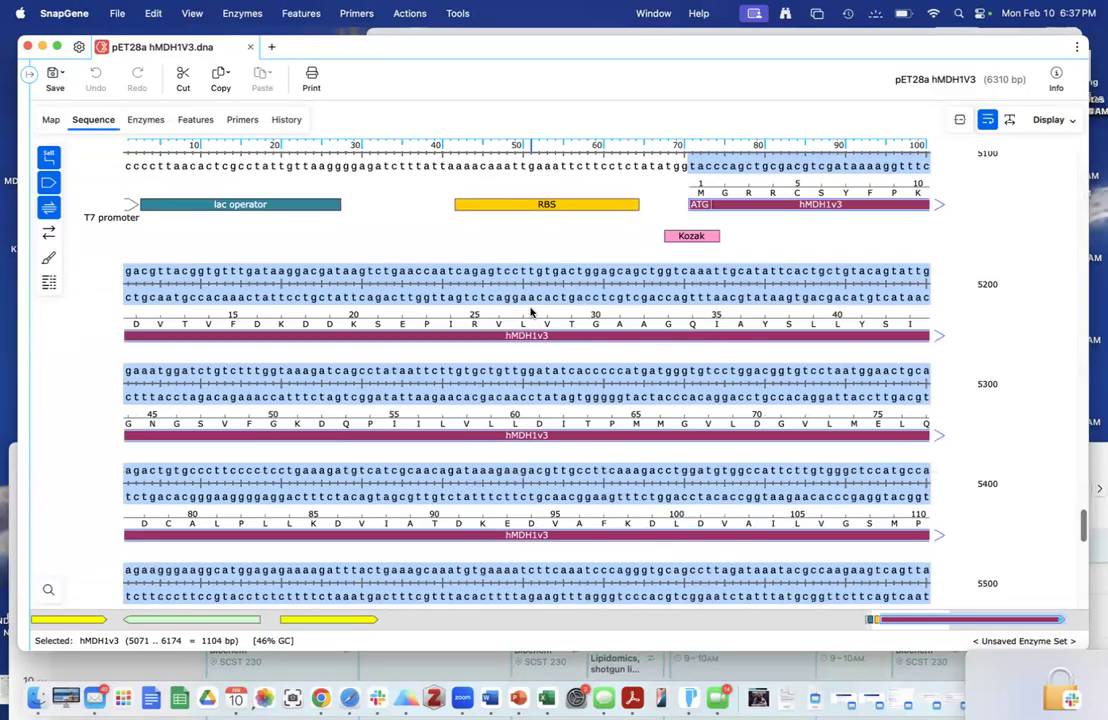
pyautogui.scroll(4, 531, 313)
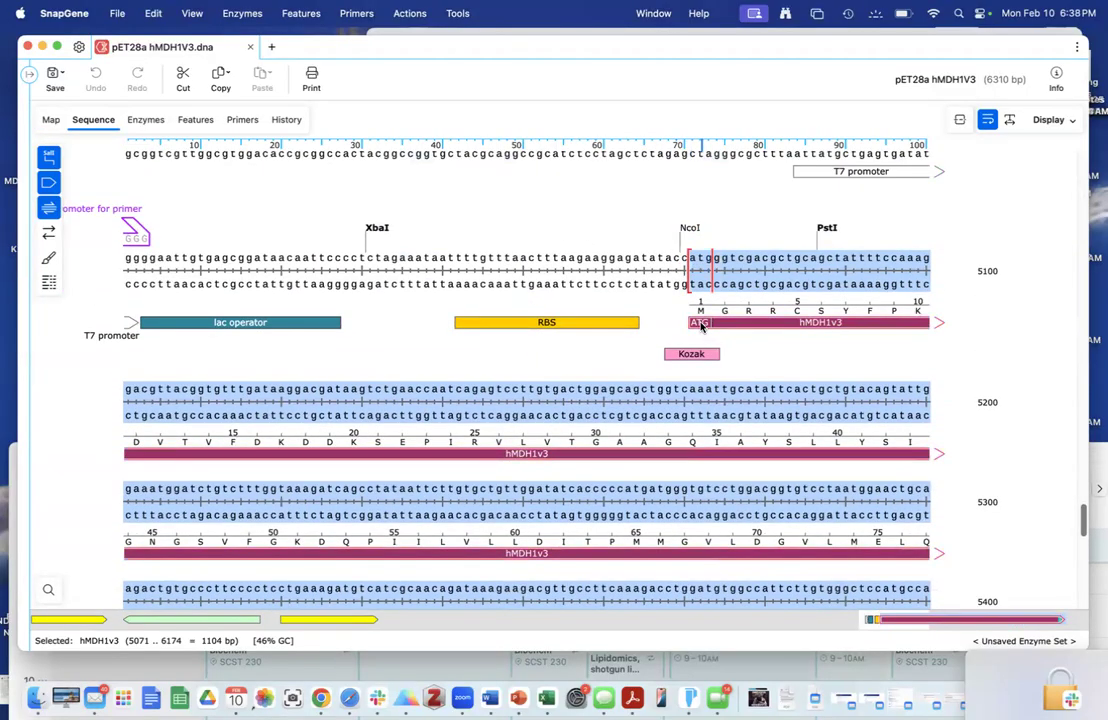
pyautogui.moveTo(702, 325)
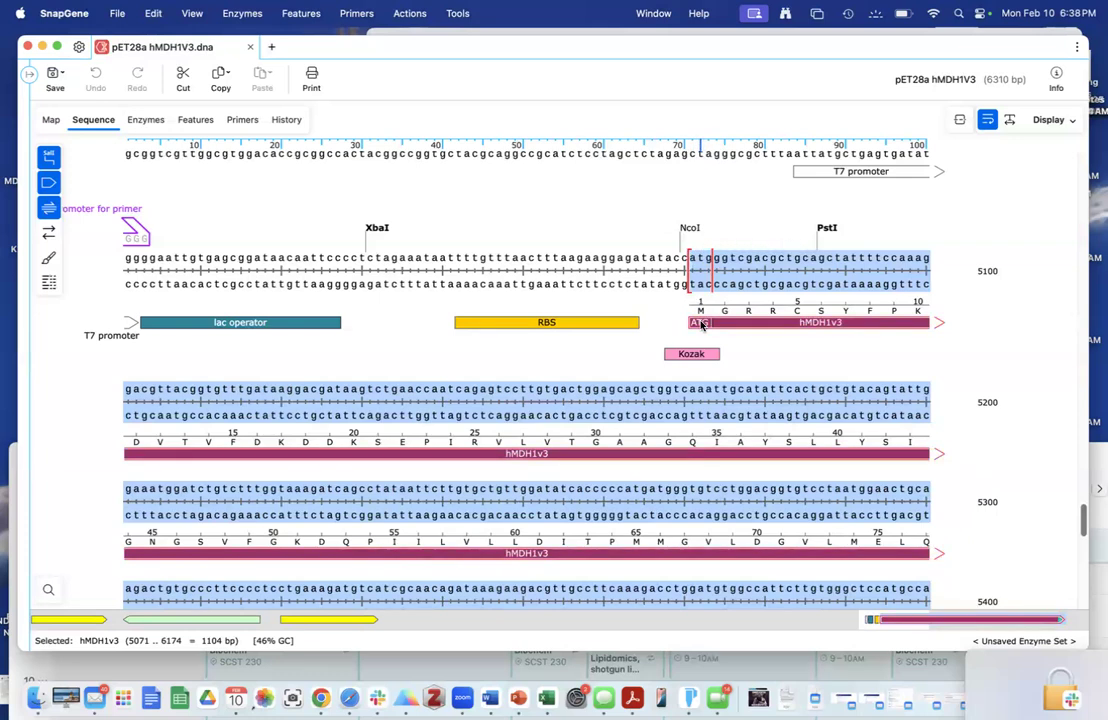
pyautogui.moveTo(702, 325)
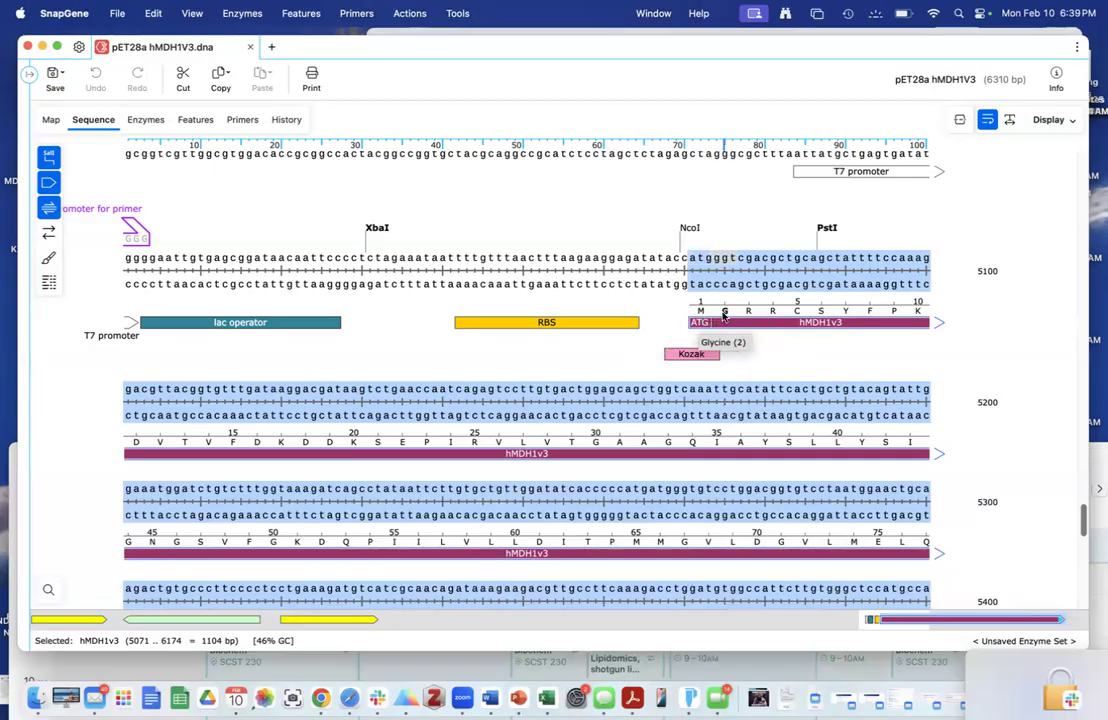
pyautogui.scroll(-5, 724, 316)
pyautogui.scroll(5, 724, 316)
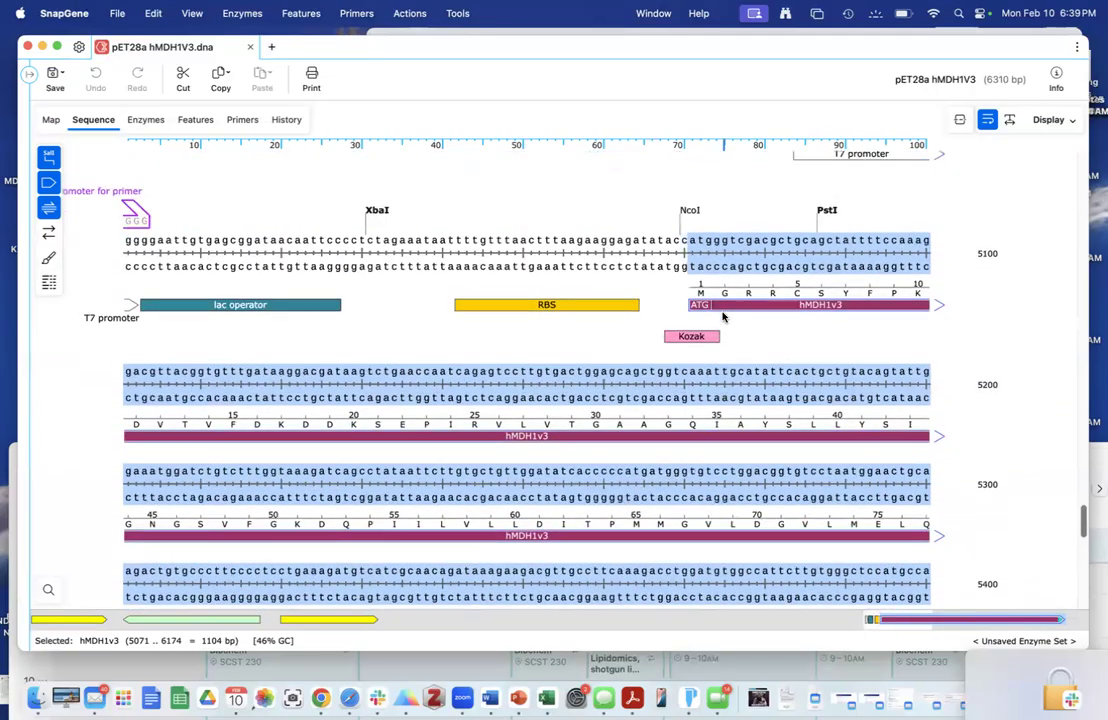
# - Select amino acids valine 28, threonine 29 and serine 21 of hMDH1v3 one after another to highlight their codons
pyautogui.click(546, 426)
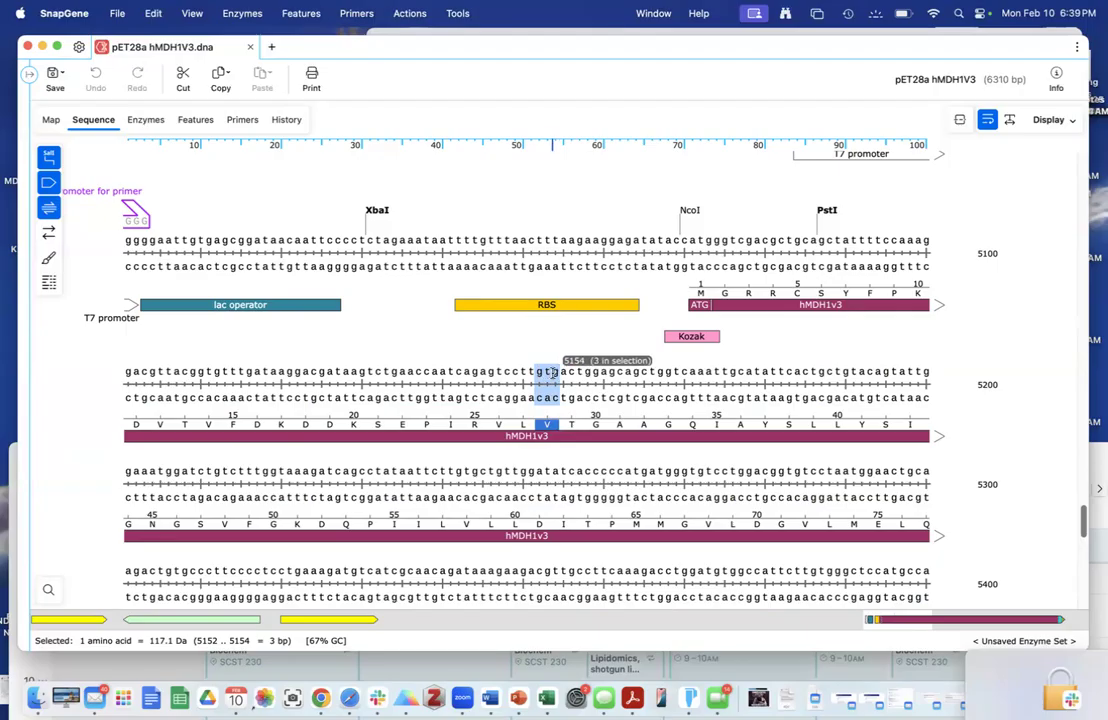
pyautogui.click(571, 425)
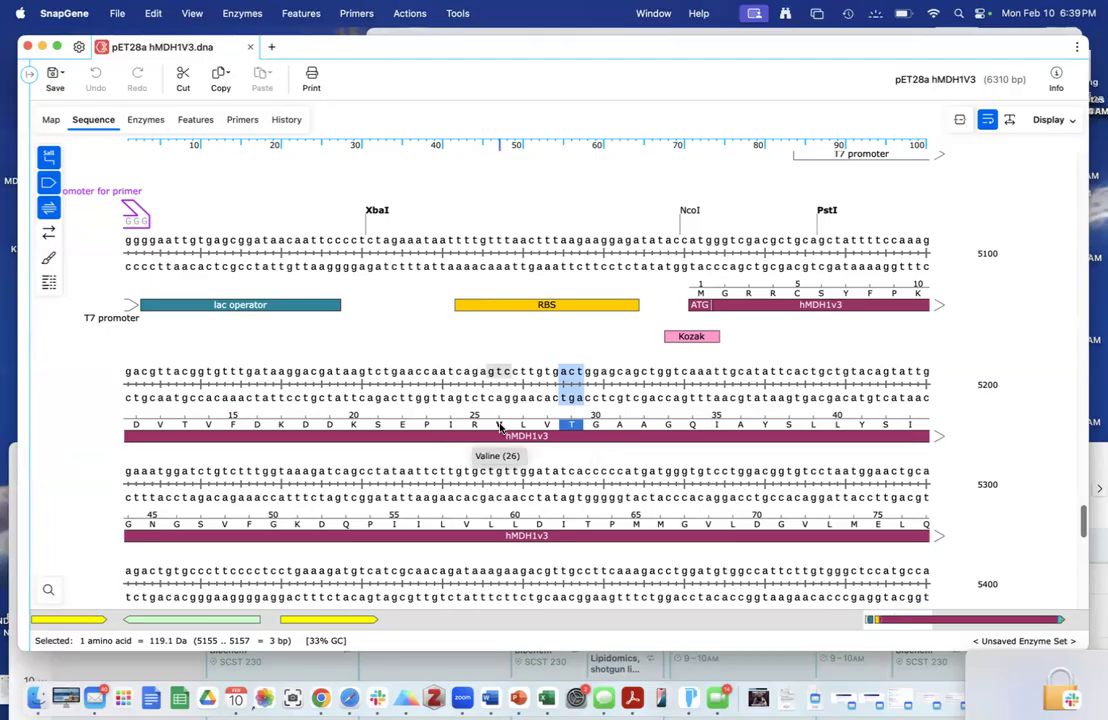
pyautogui.click(378, 426)
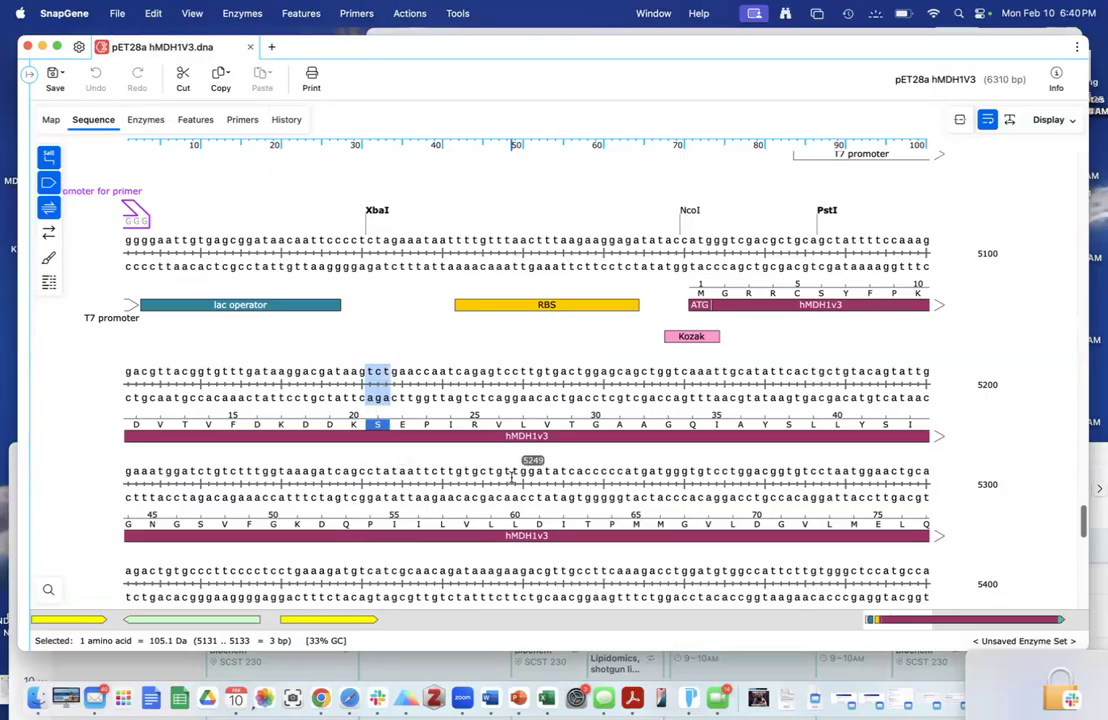
# - Review the hMDH1v3 coding sequence through its TEV and His segments, and return to the details of its ATG segment
pyautogui.scroll(-10, 512, 478)
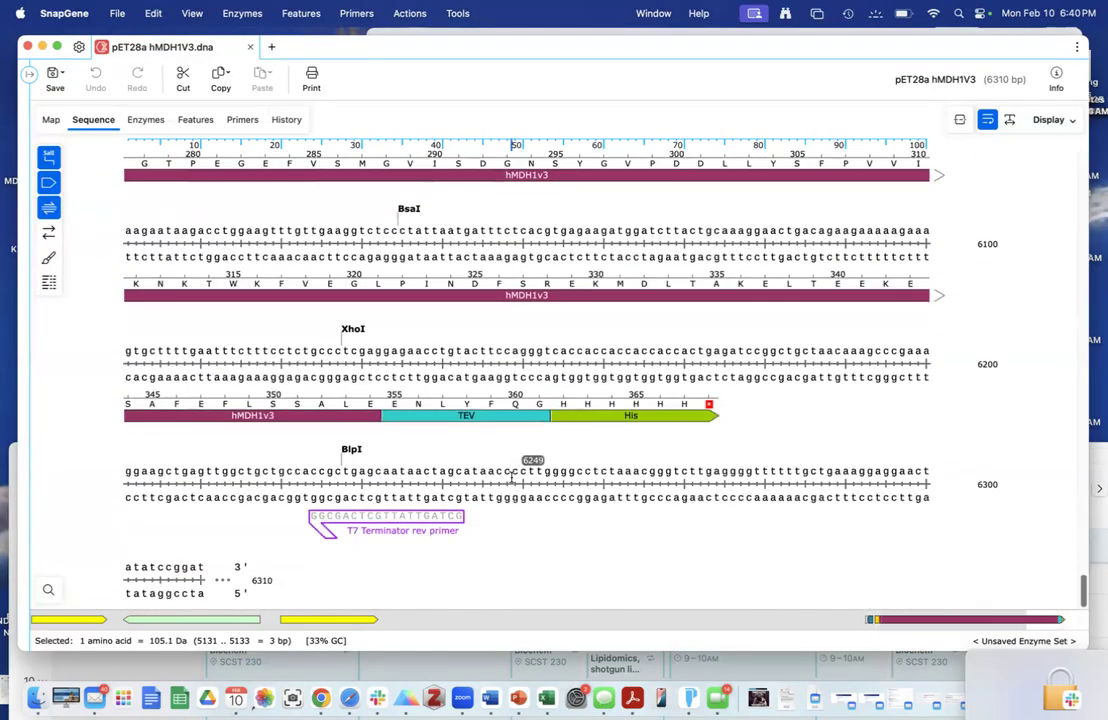
pyautogui.scroll(10, 512, 478)
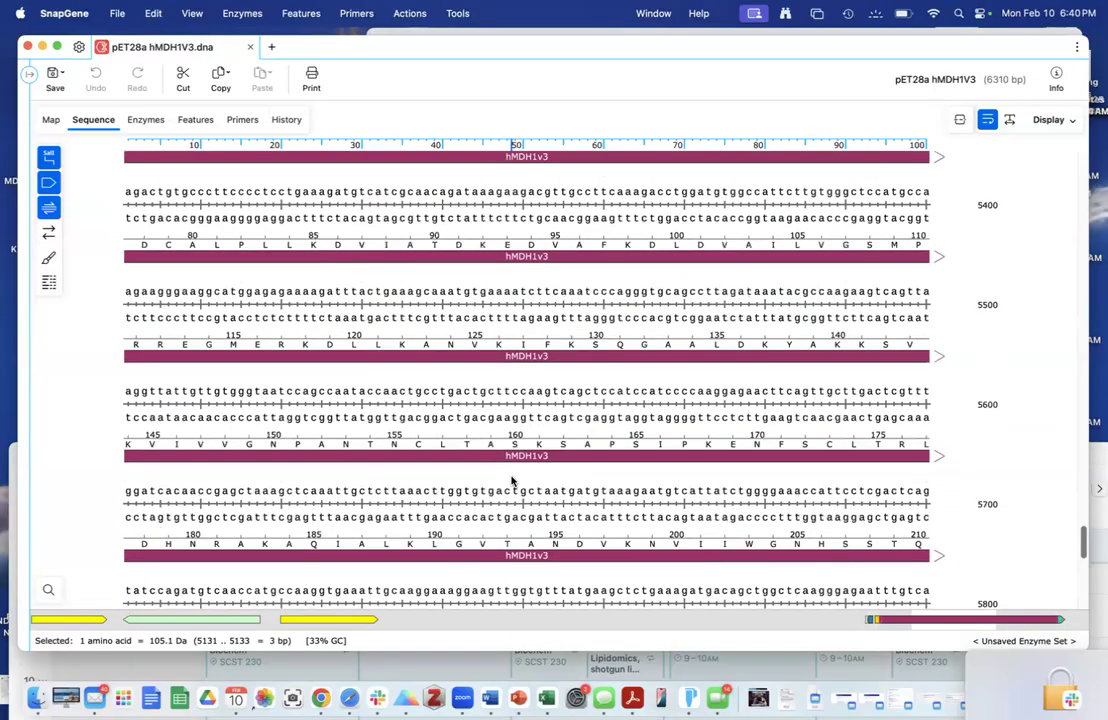
pyautogui.scroll(3, 512, 481)
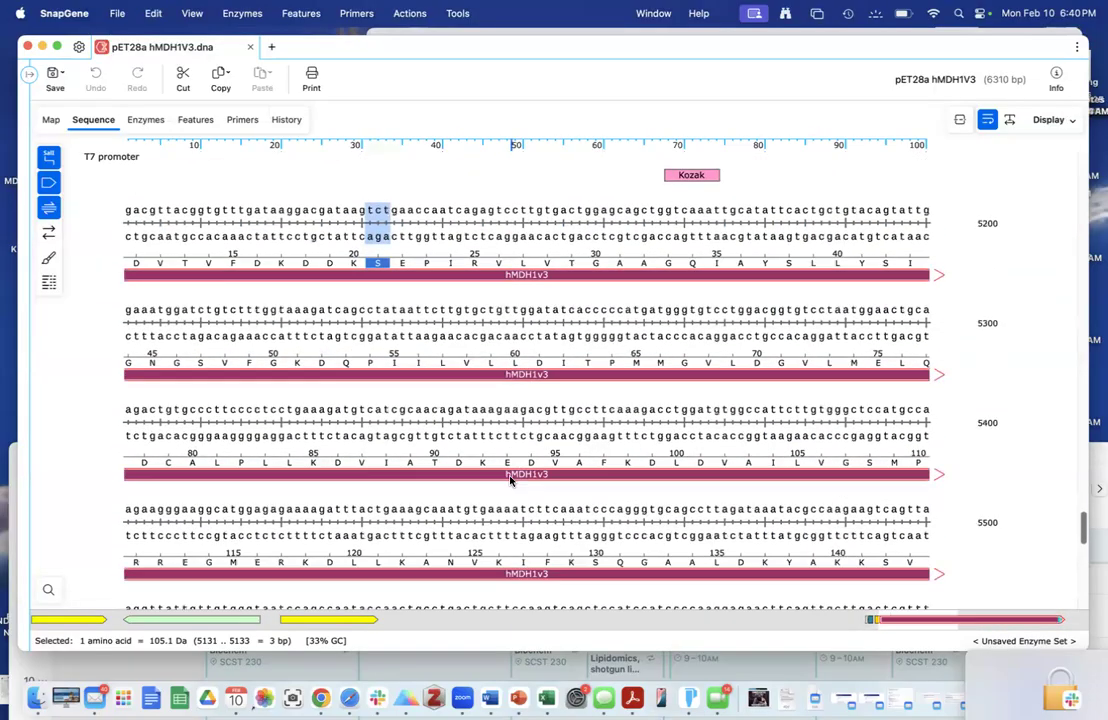
pyautogui.scroll(3, 524, 462)
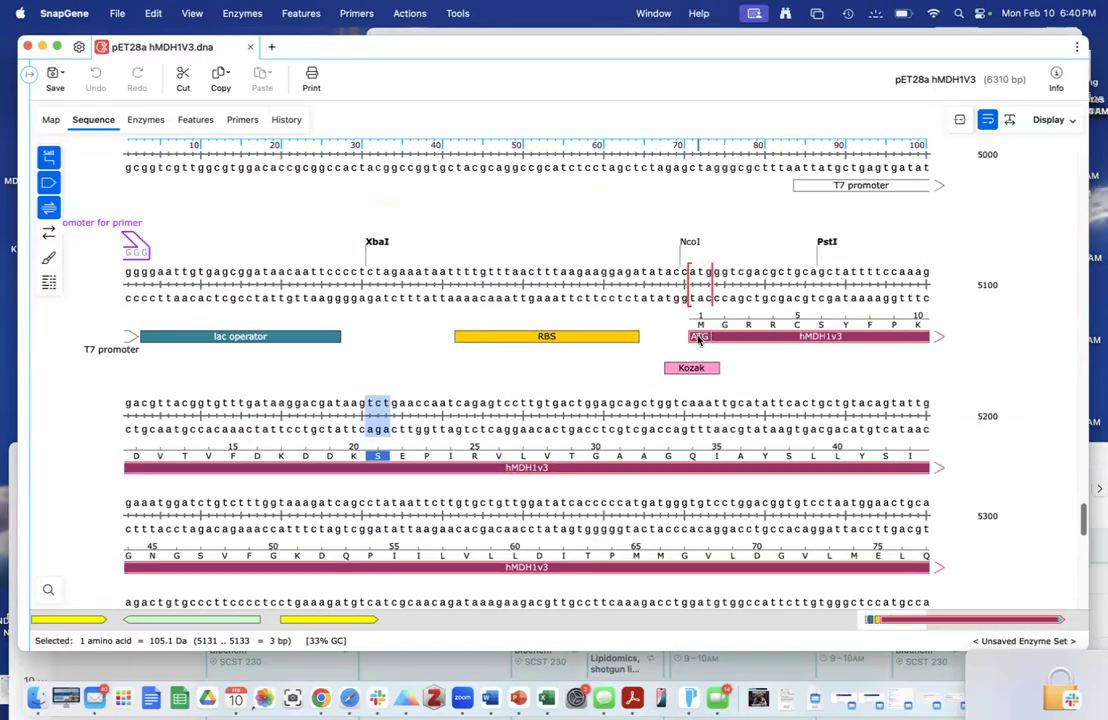
pyautogui.moveTo(700, 340)
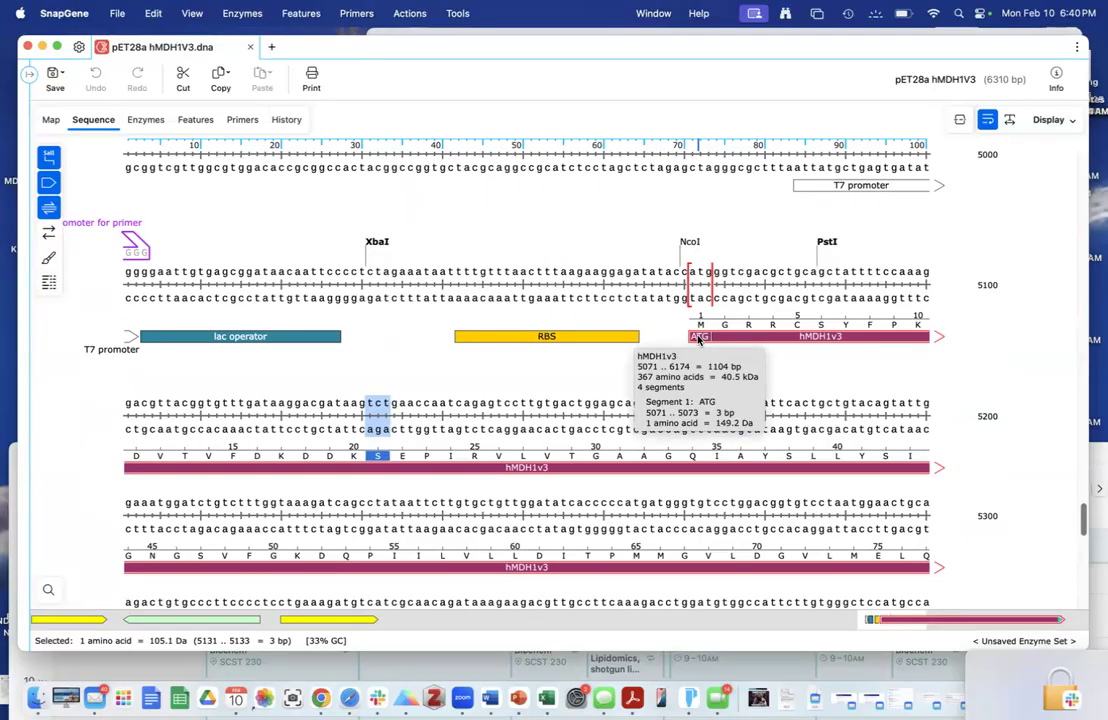
# - Inspect the end of the hMDH1v3 coding sequence with its TEV and His segments, and return to the plasmid map
pyautogui.scroll(-15, 700, 340)
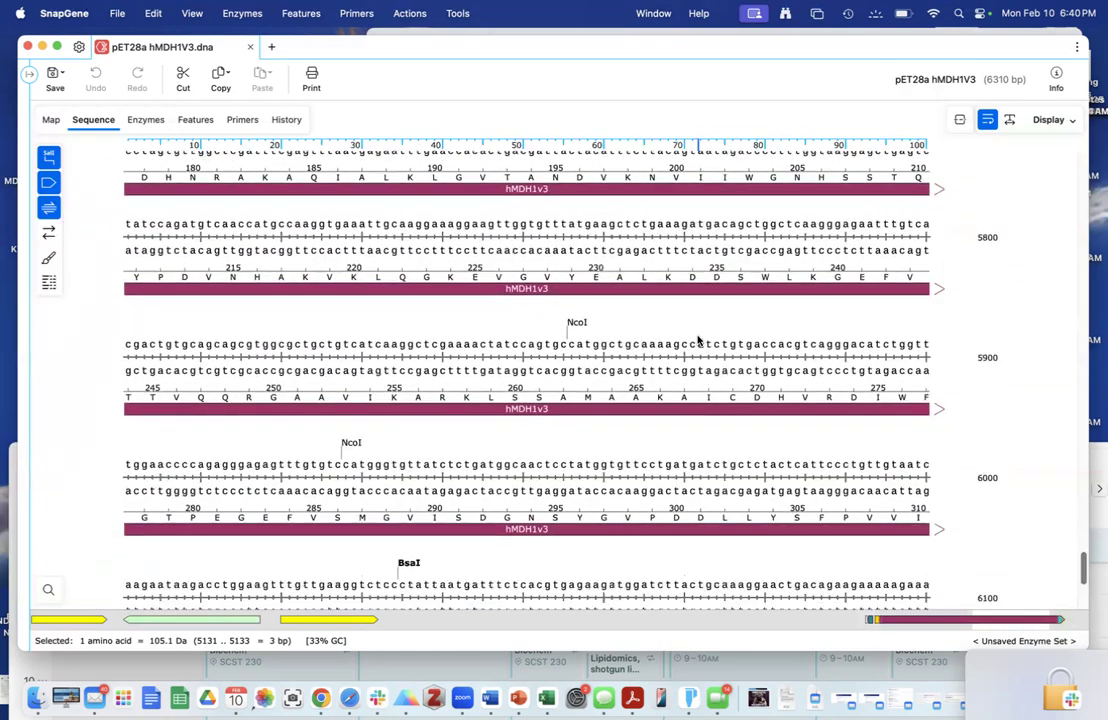
pyautogui.scroll(-8, 699, 341)
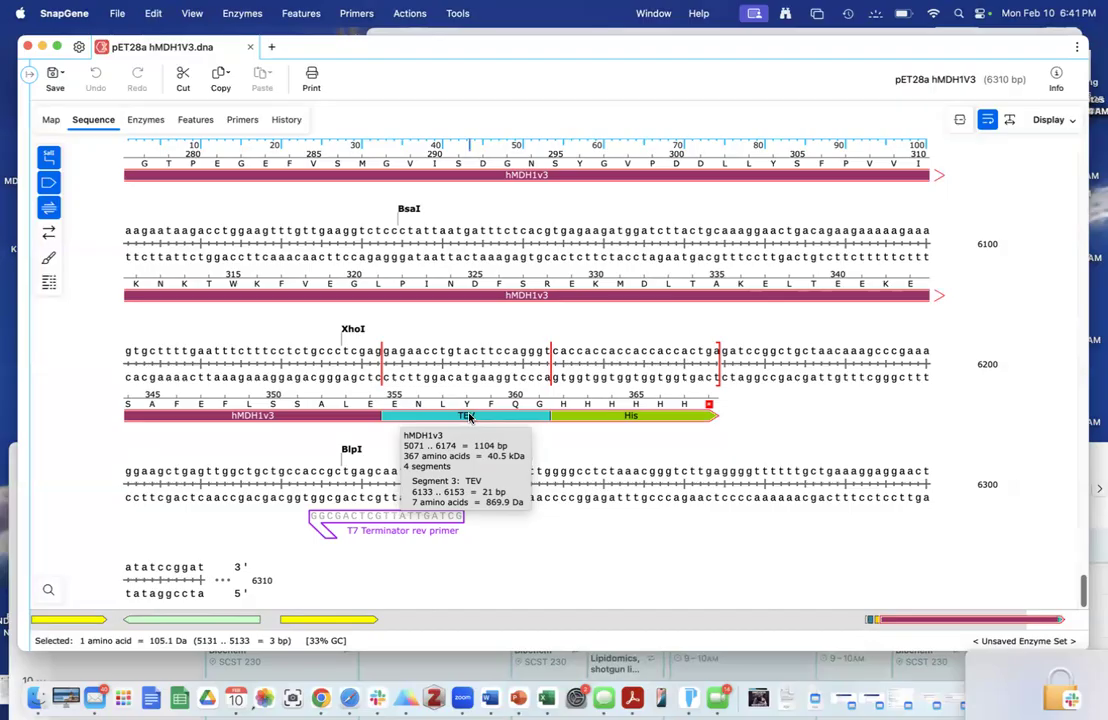
pyautogui.click(49, 120)
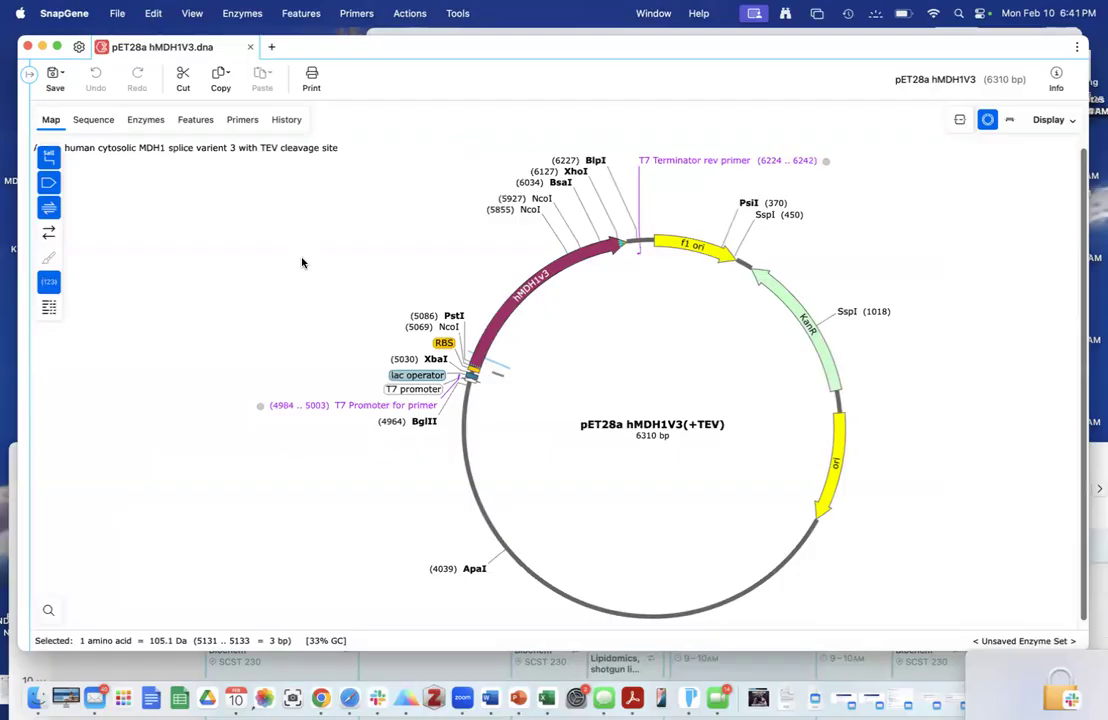
pyautogui.press('super+a')
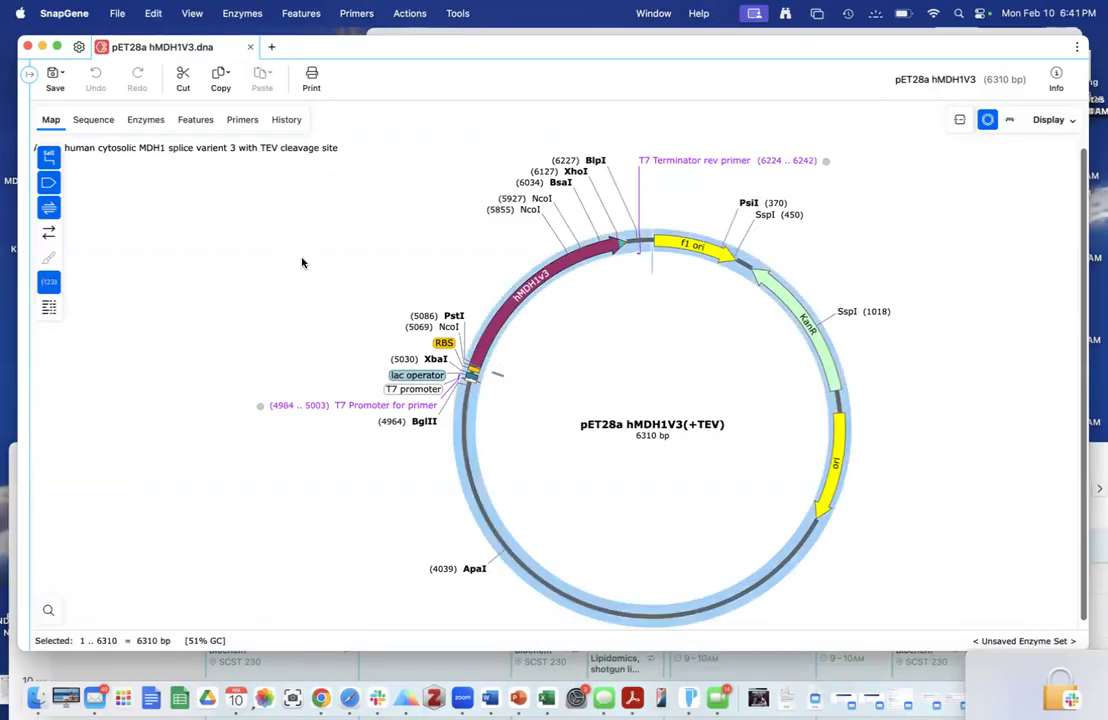
pyautogui.click(302, 262)
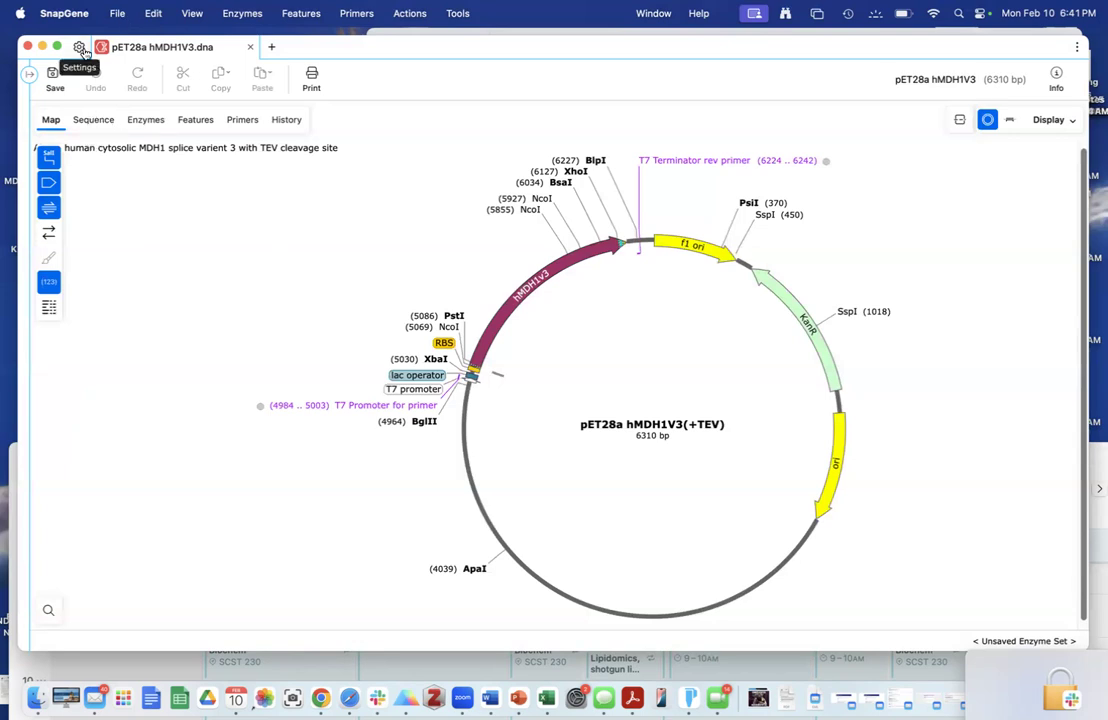
pyautogui.click(148, 13)
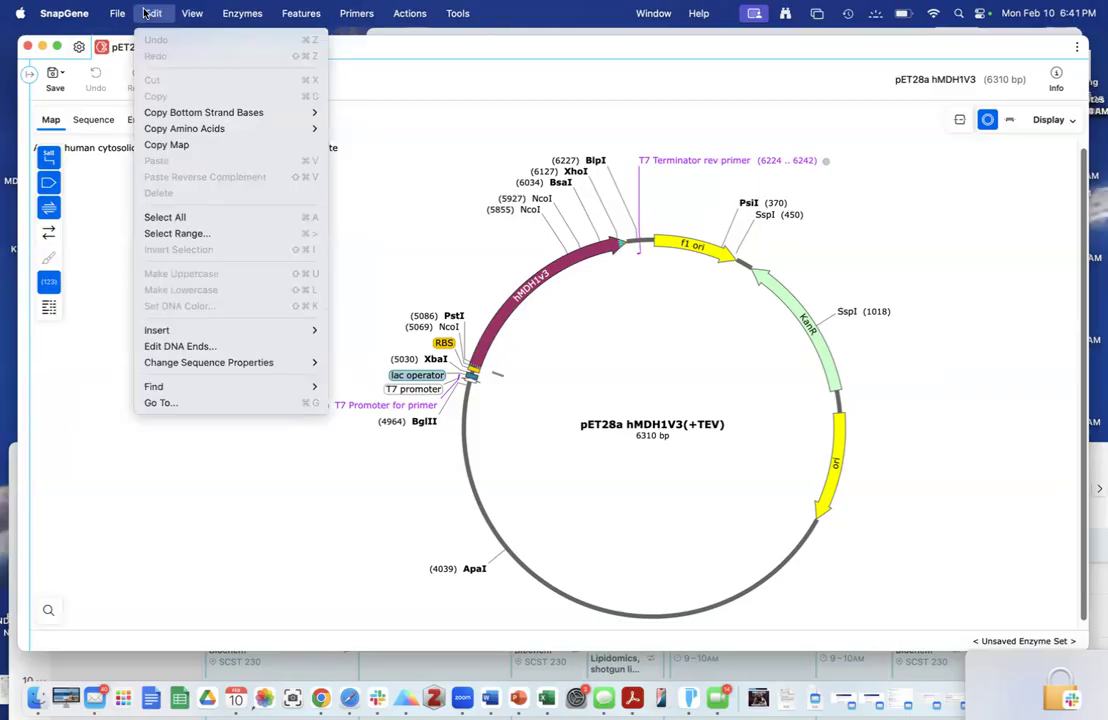
pyautogui.click(150, 144)
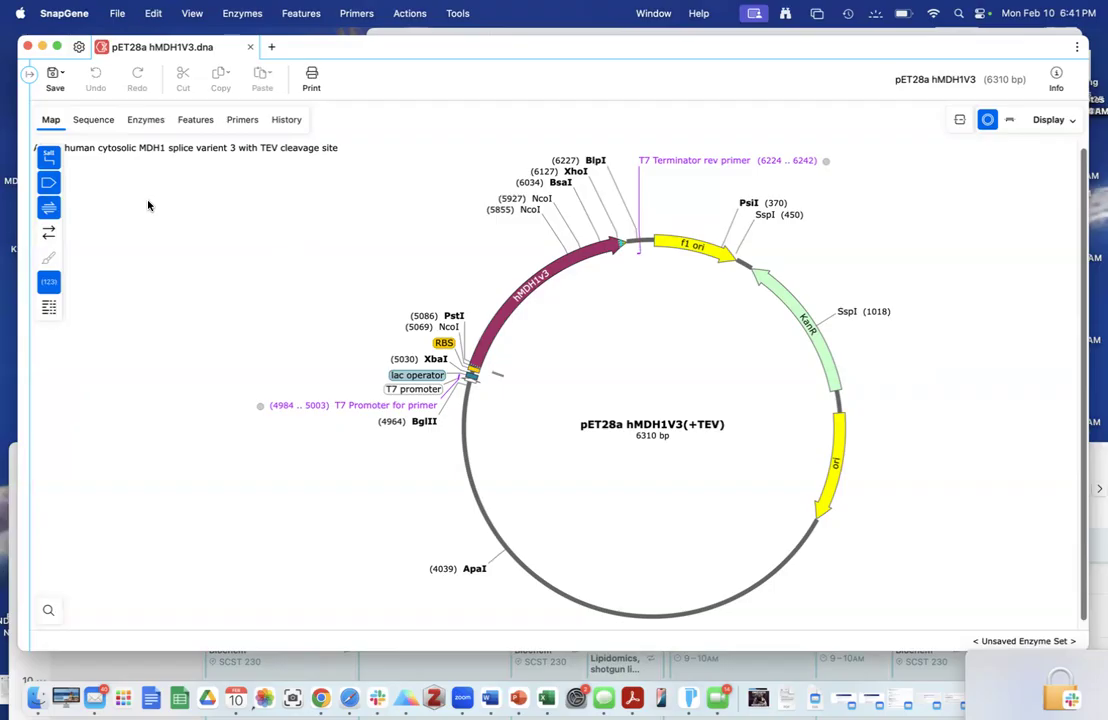
# - Select the entire plasmid, copy its top strand bases, and clear the selection on the map
pyautogui.press('super+a')
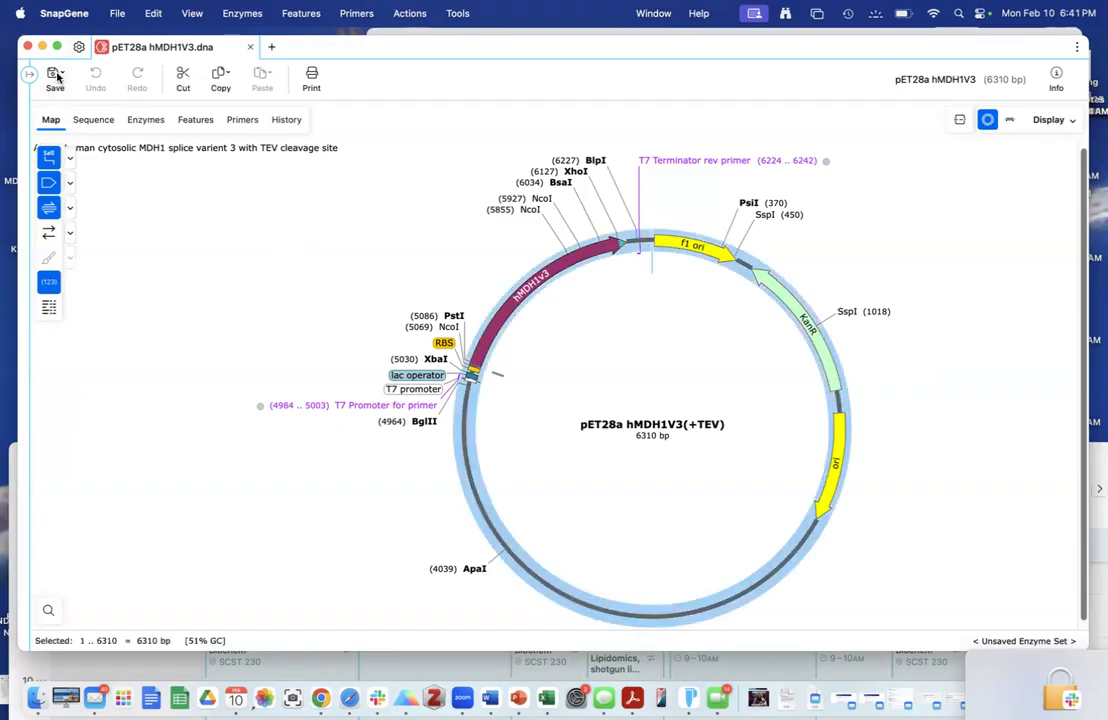
pyautogui.click(121, 13)
pyautogui.moveTo(154, 8)
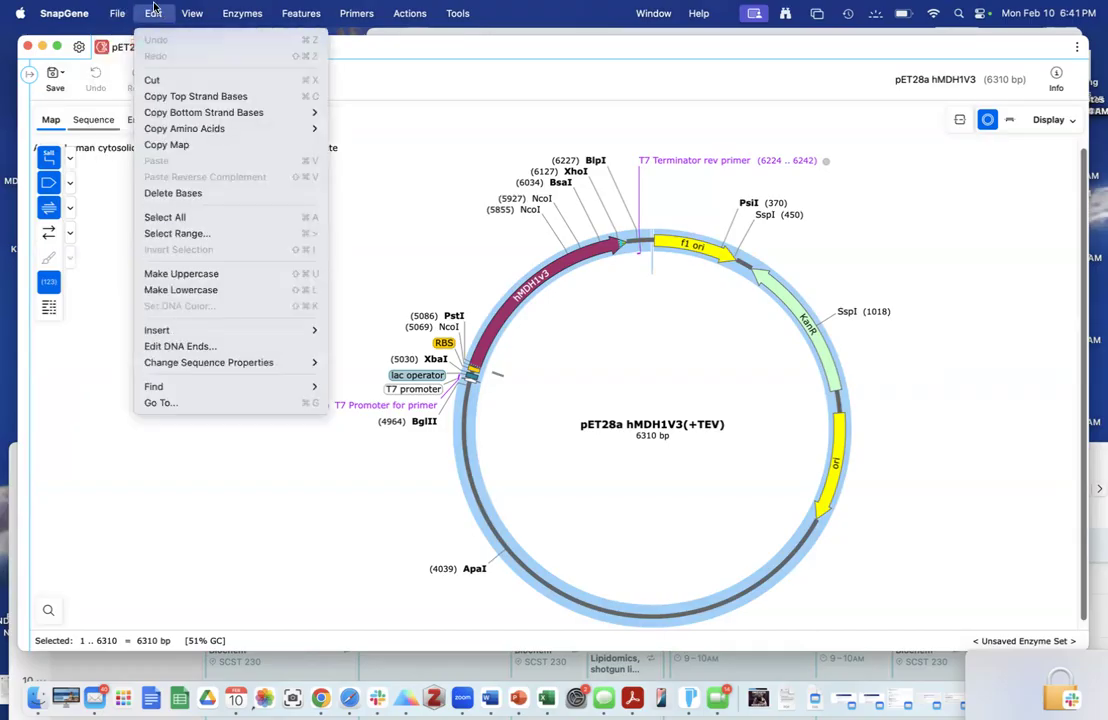
pyautogui.click(177, 97)
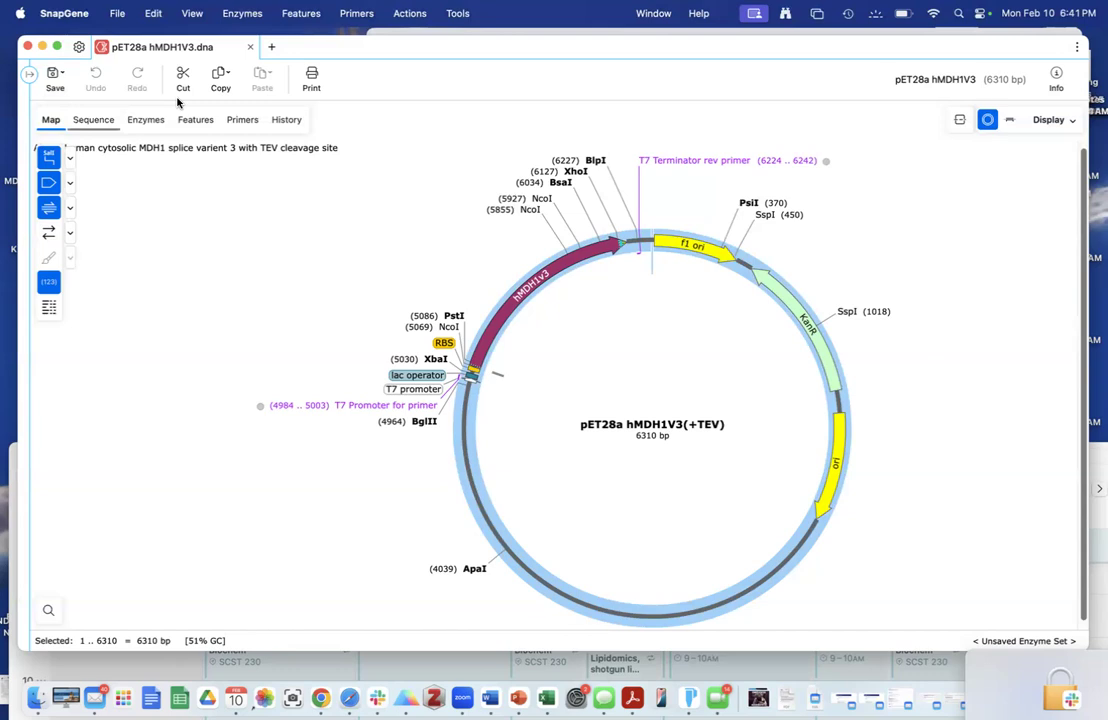
pyautogui.click(470, 306)
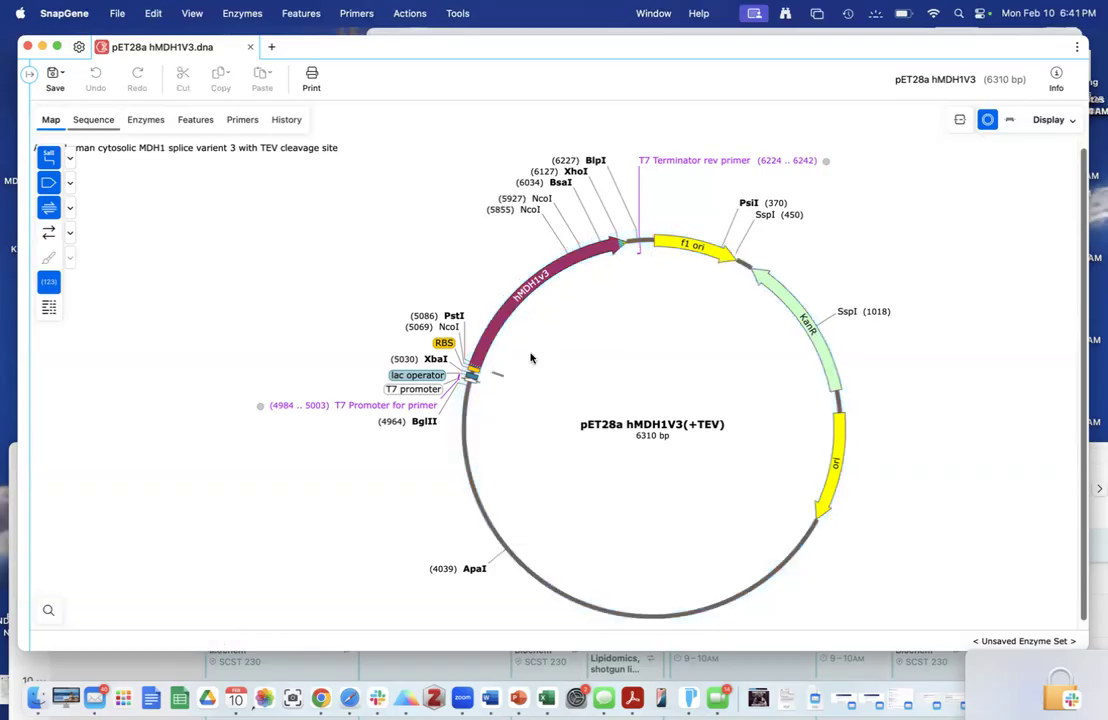
# - Switch to Safari and open the NEBaseChanger site at nebasechanger.neb.com
pyautogui.moveTo(485, 351)
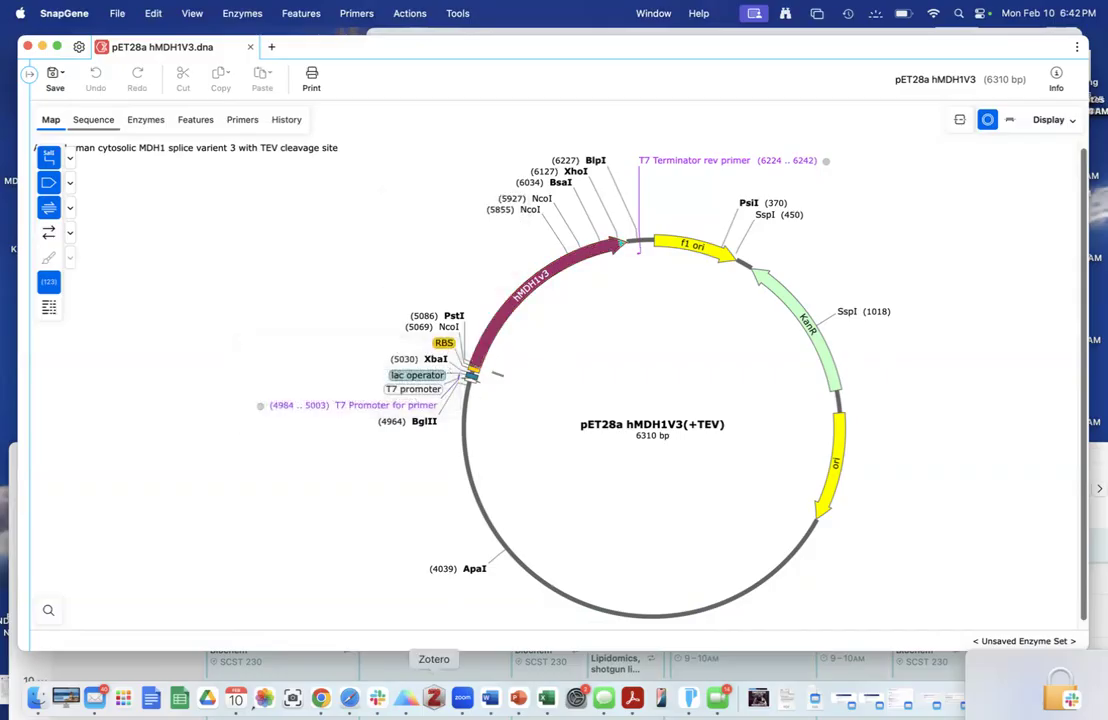
pyautogui.click(303, 610)
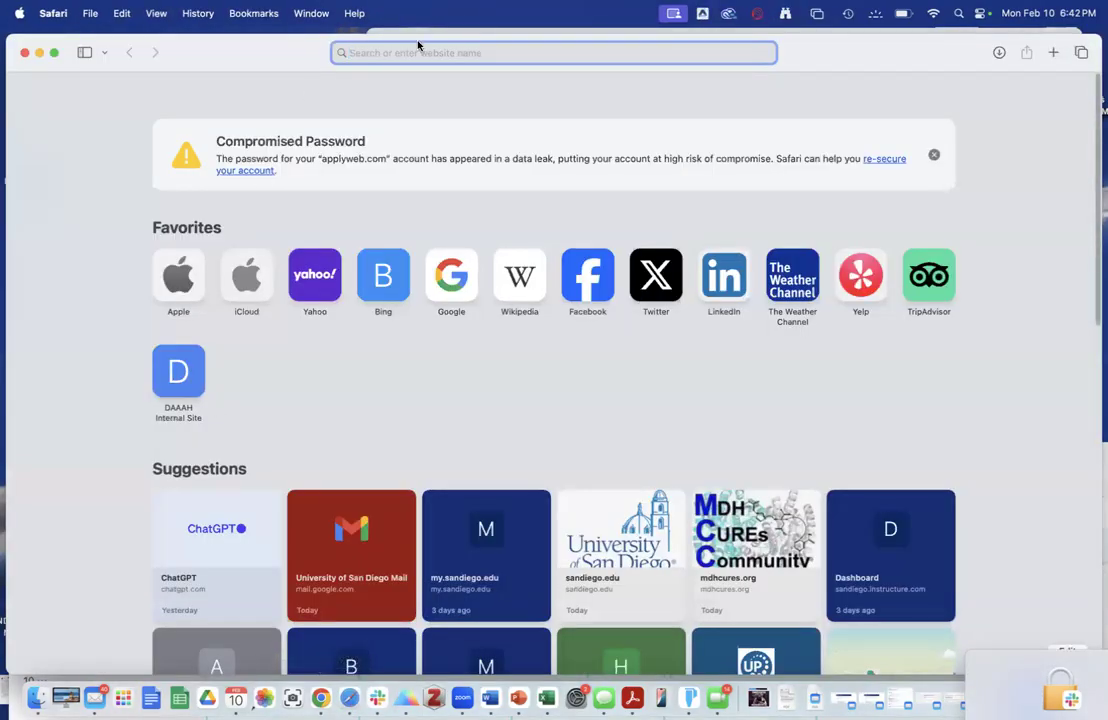
pyautogui.write('nebasechanger.neb.com')
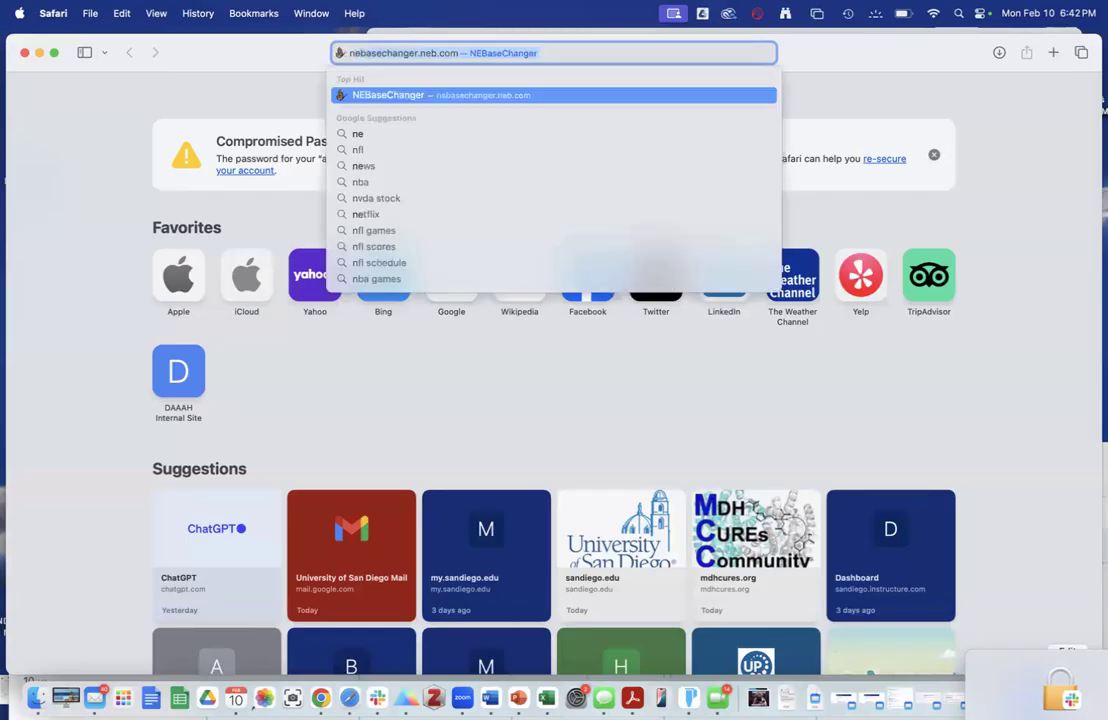
pyautogui.press('Return')
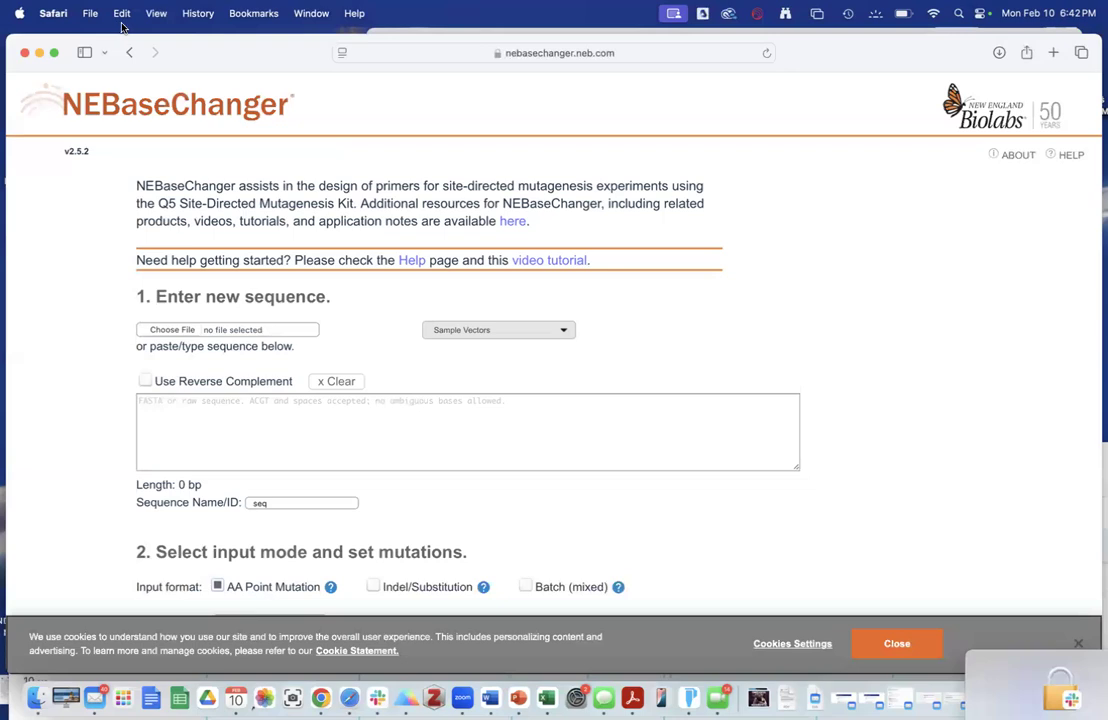
# - Go to neb.com and search the site for "q5 site directed mutagenesis"
pyautogui.click(455, 50)
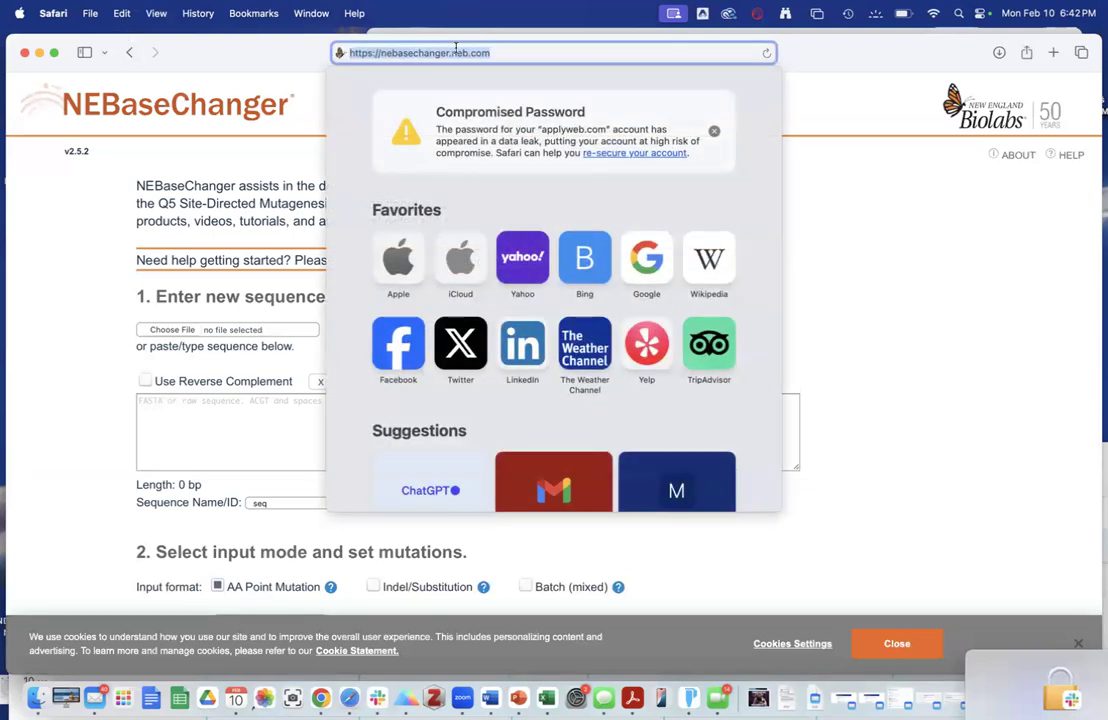
pyautogui.write('neb.com')
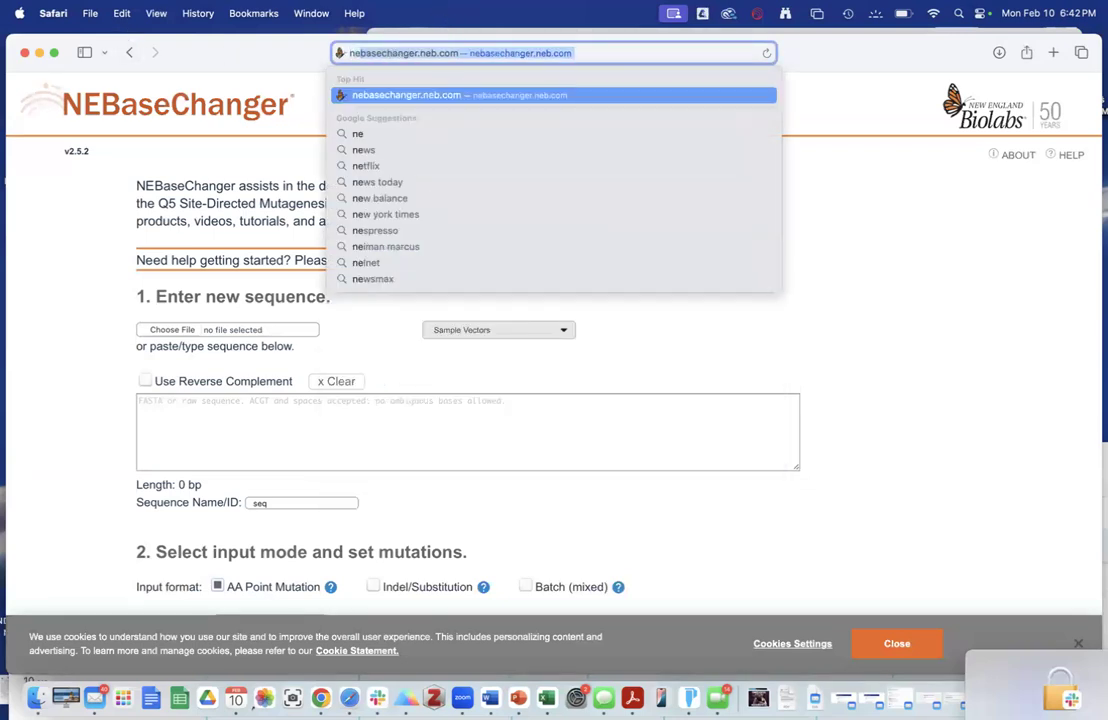
pyautogui.press('Return')
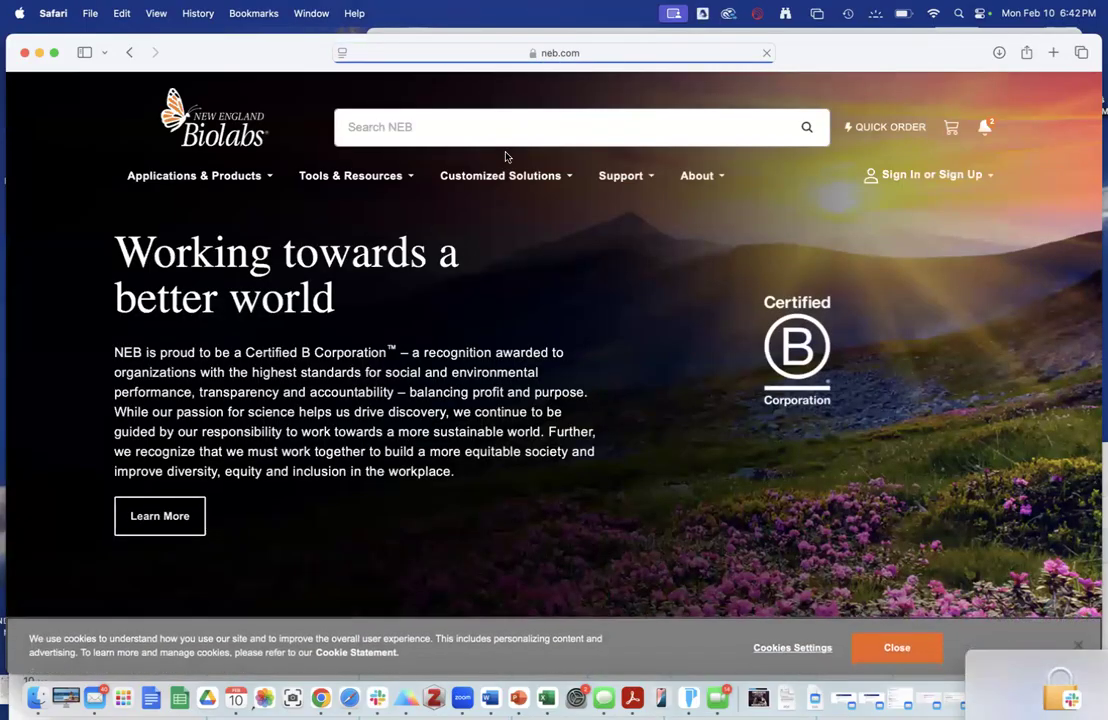
pyautogui.click(467, 132)
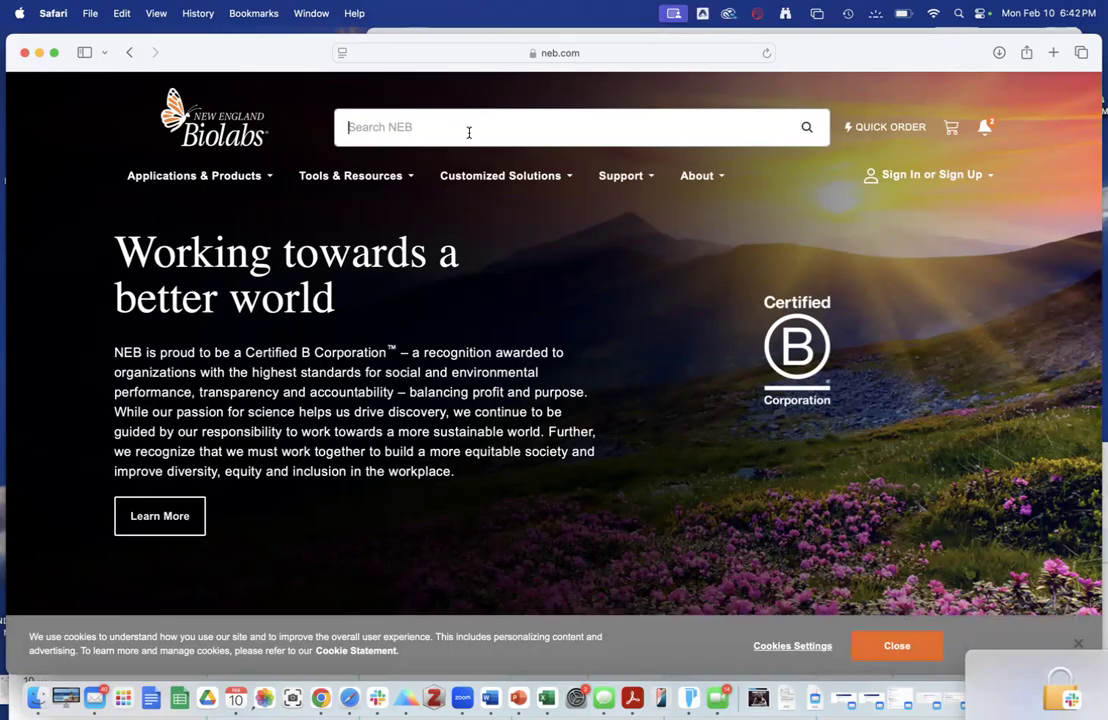
pyautogui.write('site')
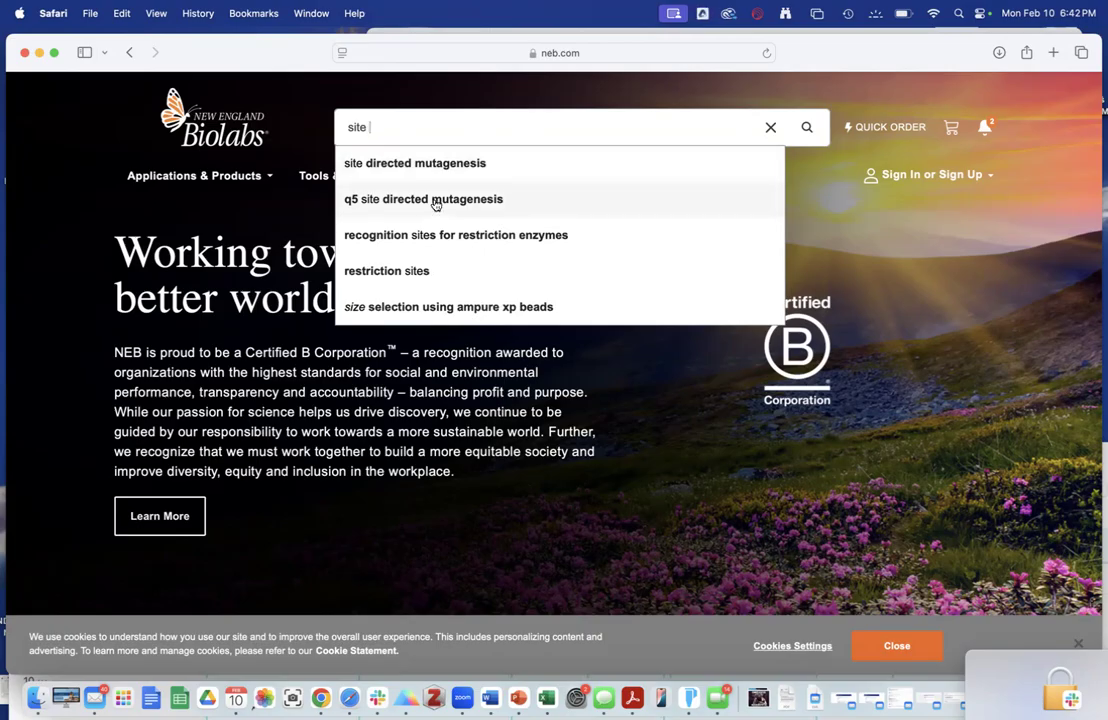
pyautogui.click(436, 203)
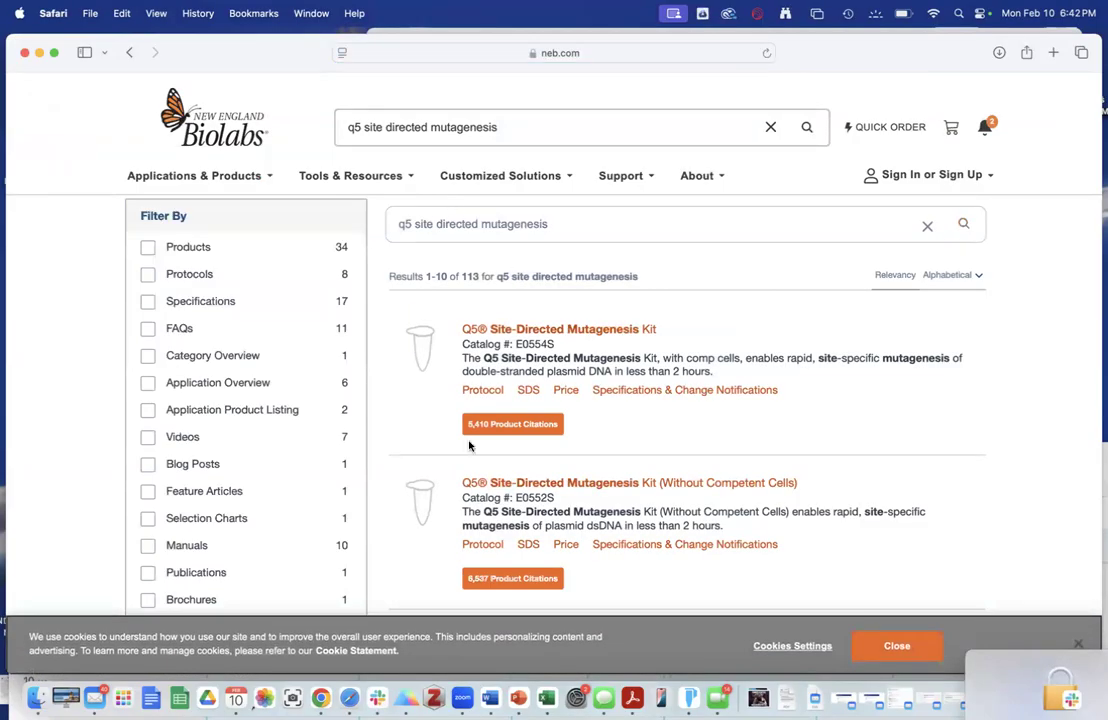
# - Open the Q5 Site-Directed Mutagenesis Kit (E0554S) product page and review its feature list and ordering details
pyautogui.click(516, 331)
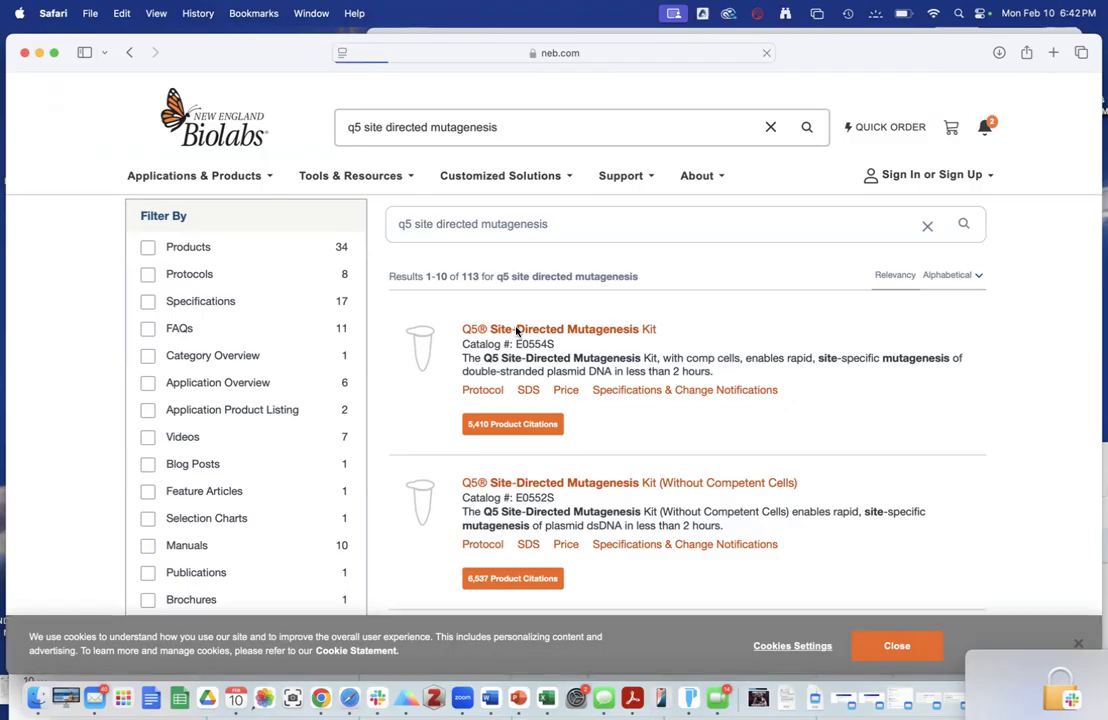
pyautogui.scroll(-4, 516, 331)
pyautogui.scroll(-1, 516, 331)
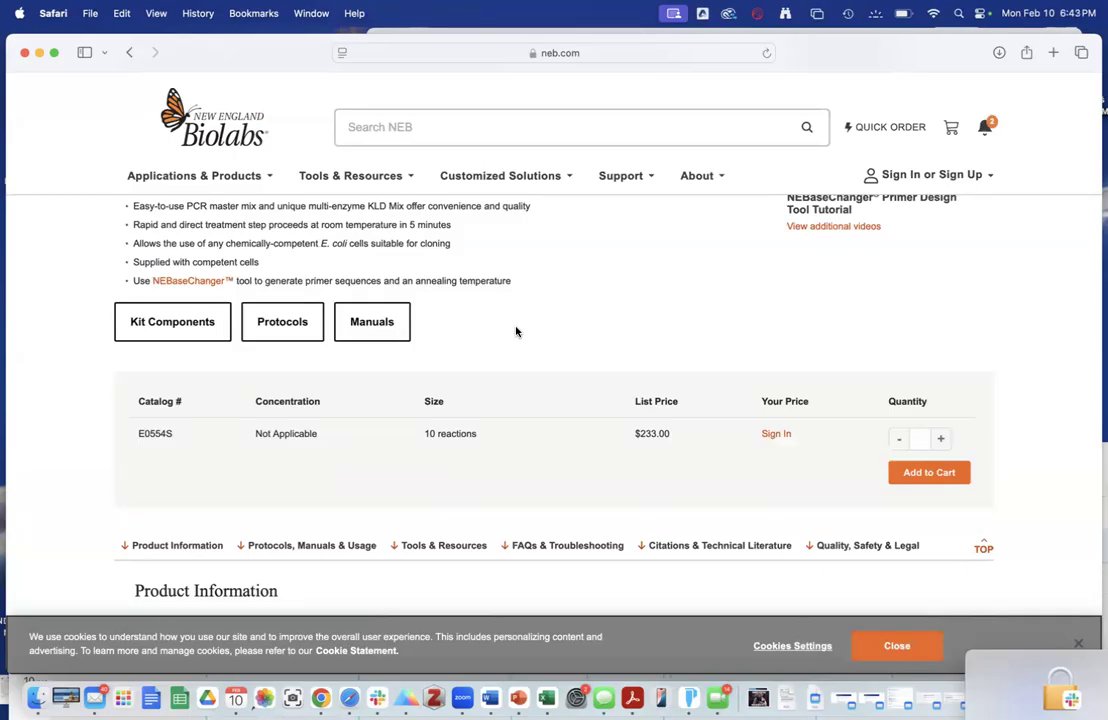
pyautogui.scroll(5, 514, 332)
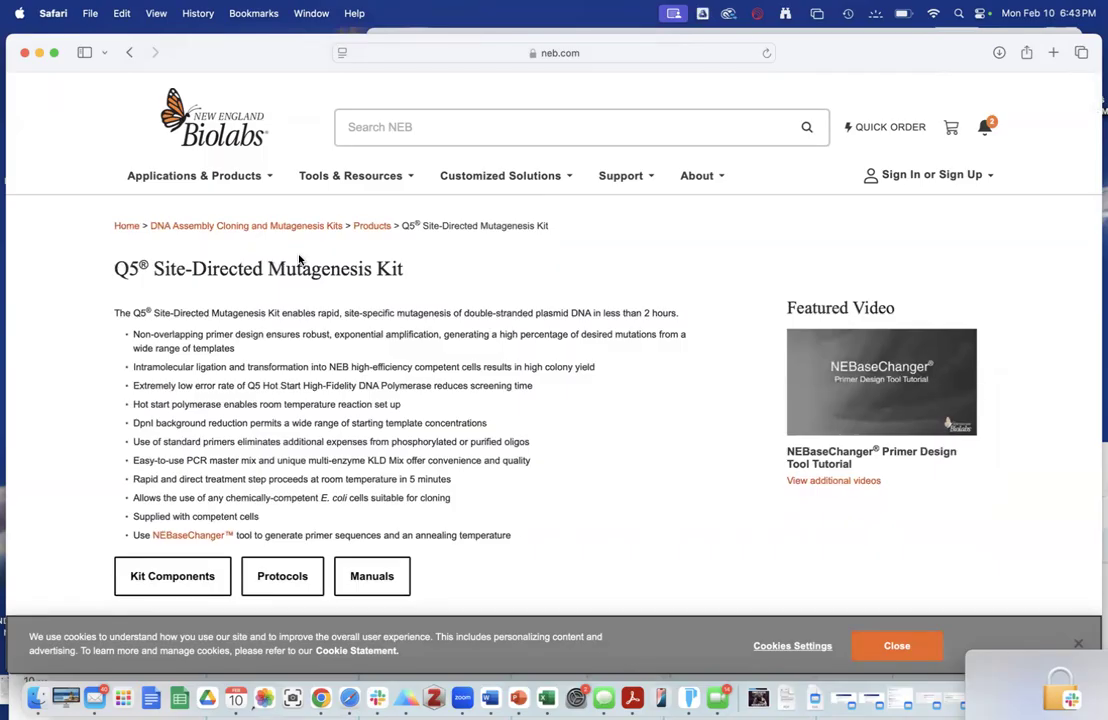
pyautogui.scroll(-1, 298, 258)
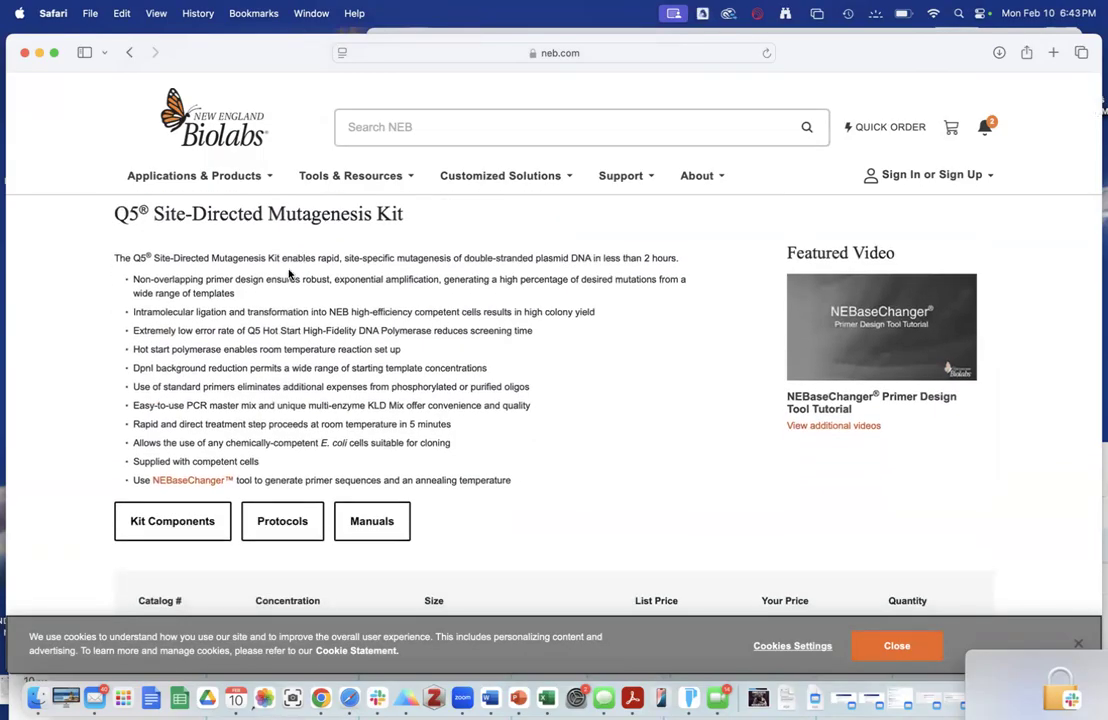
pyautogui.scroll(-1, 296, 262)
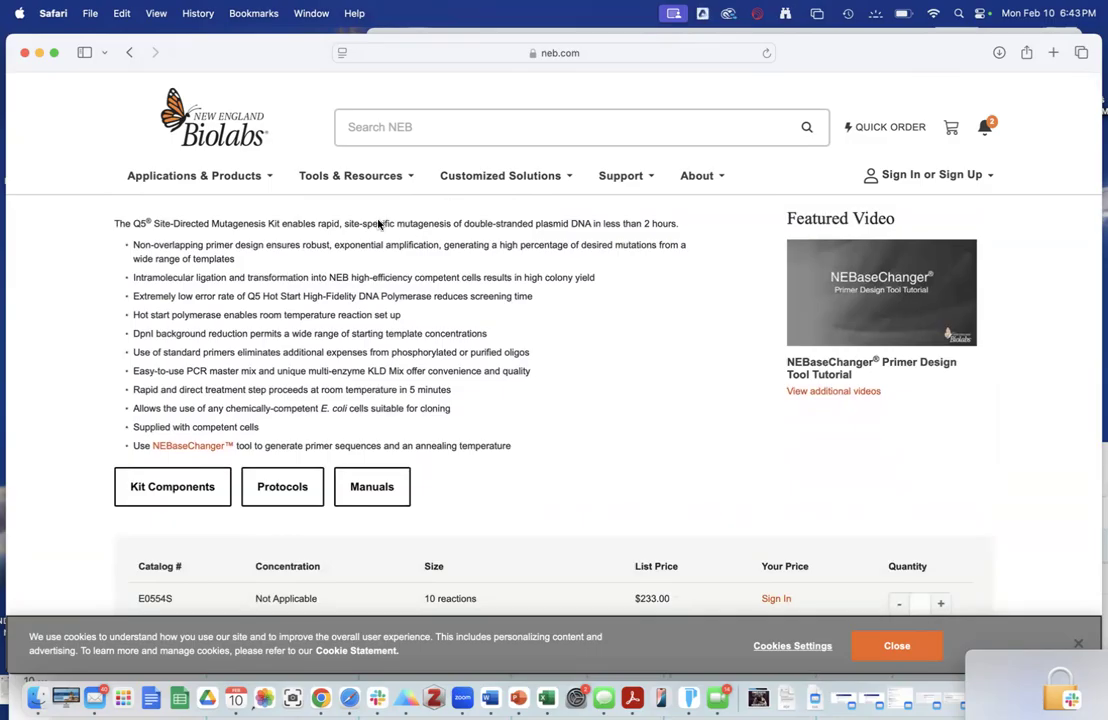
# - Open NEBaseChanger from the kit's feature list and paste the copied plasmid bases as the new sequence
pyautogui.moveTo(858, 269)
pyautogui.click(170, 449)
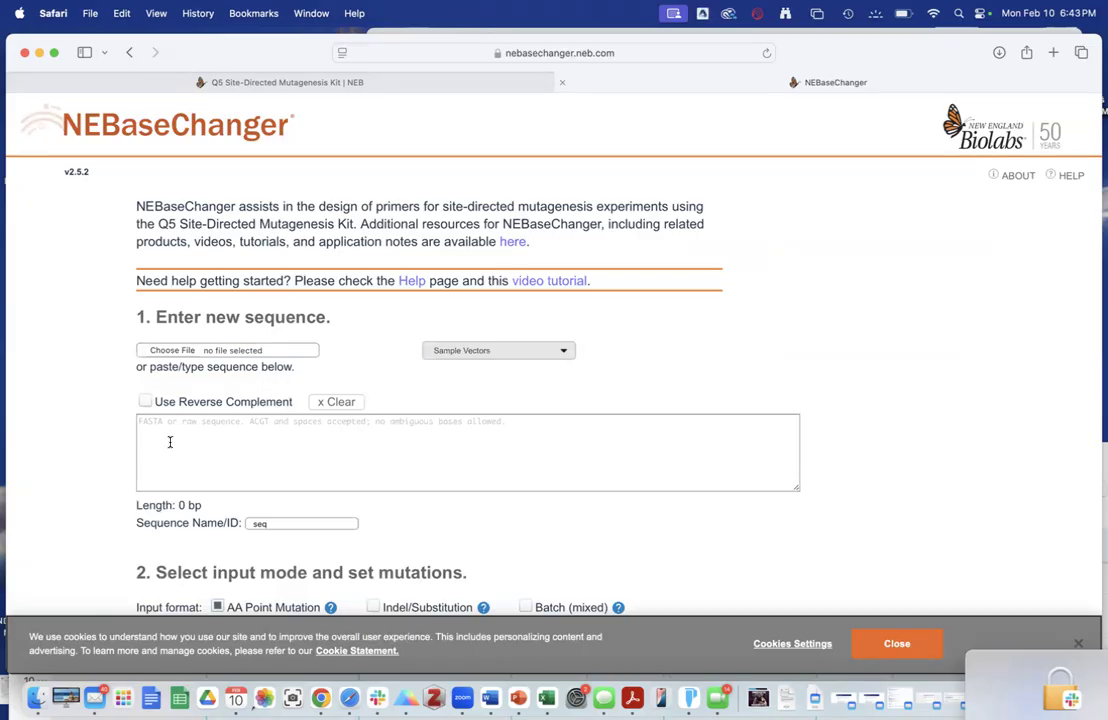
pyautogui.click(170, 442)
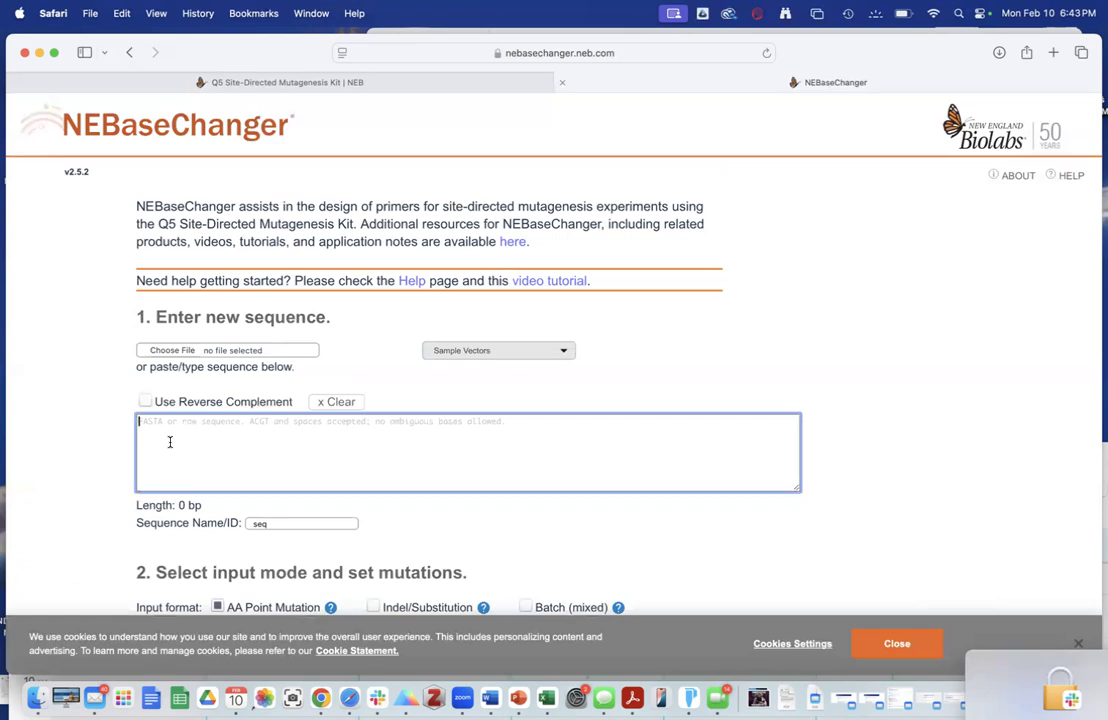
pyautogui.press('super+v')
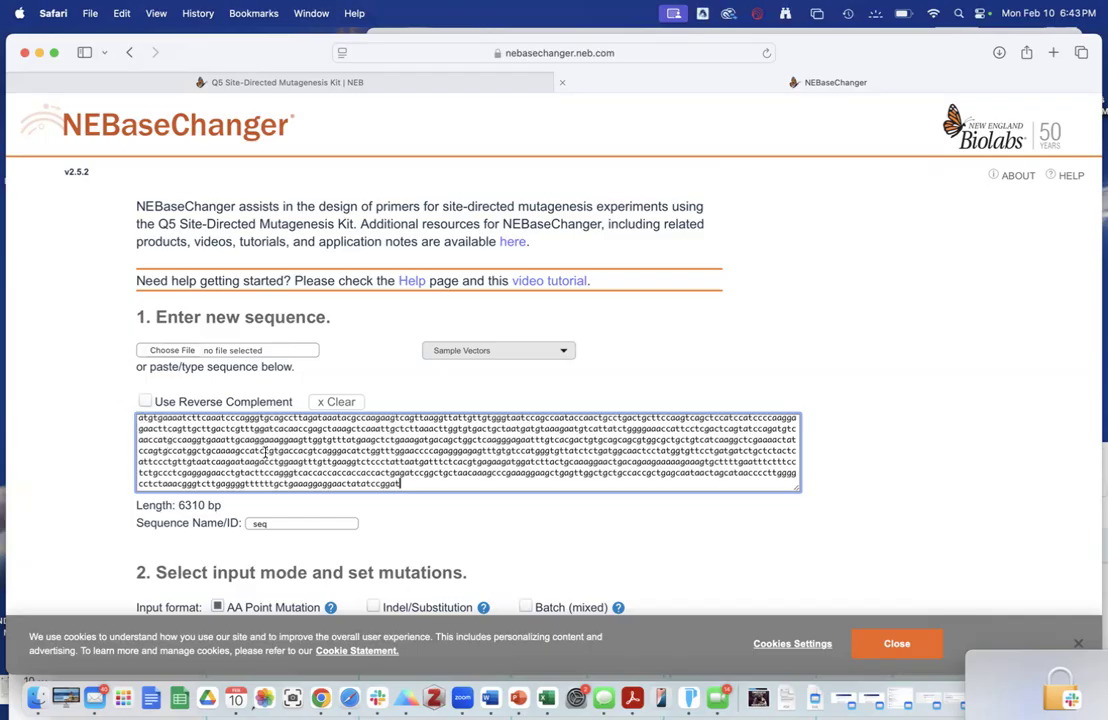
# - Look through the pasted plasmid sequence from its start and check its length
pyautogui.scroll(5, 265, 456)
pyautogui.scroll(10, 265, 456)
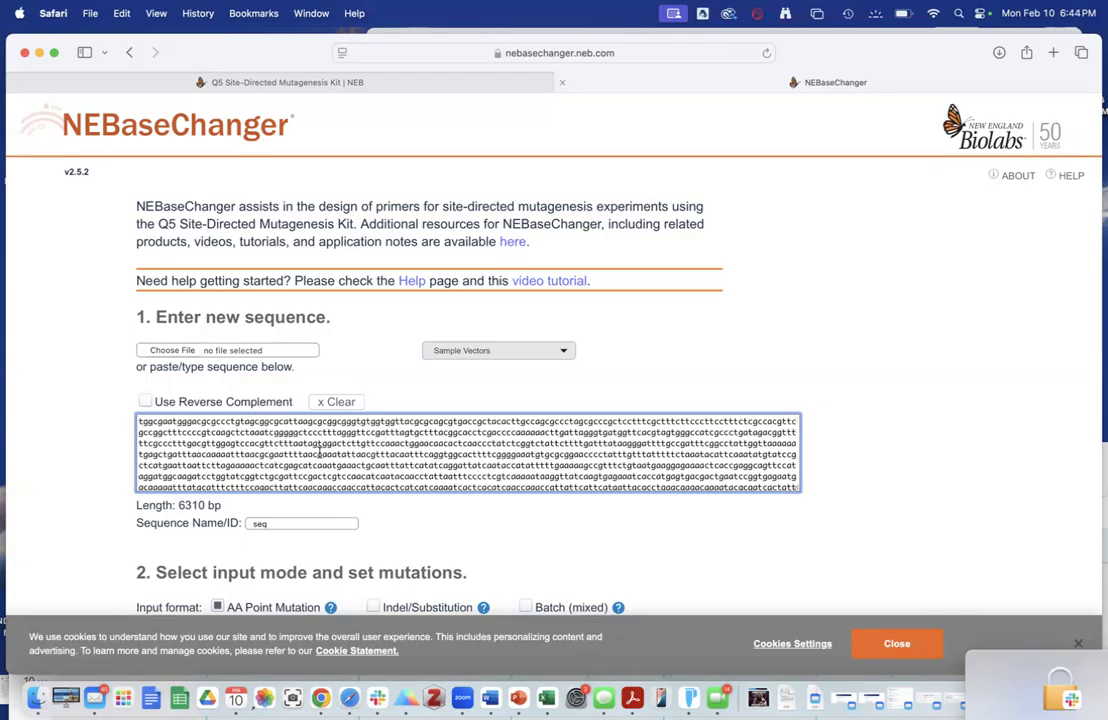
pyautogui.scroll(-5, 300, 440)
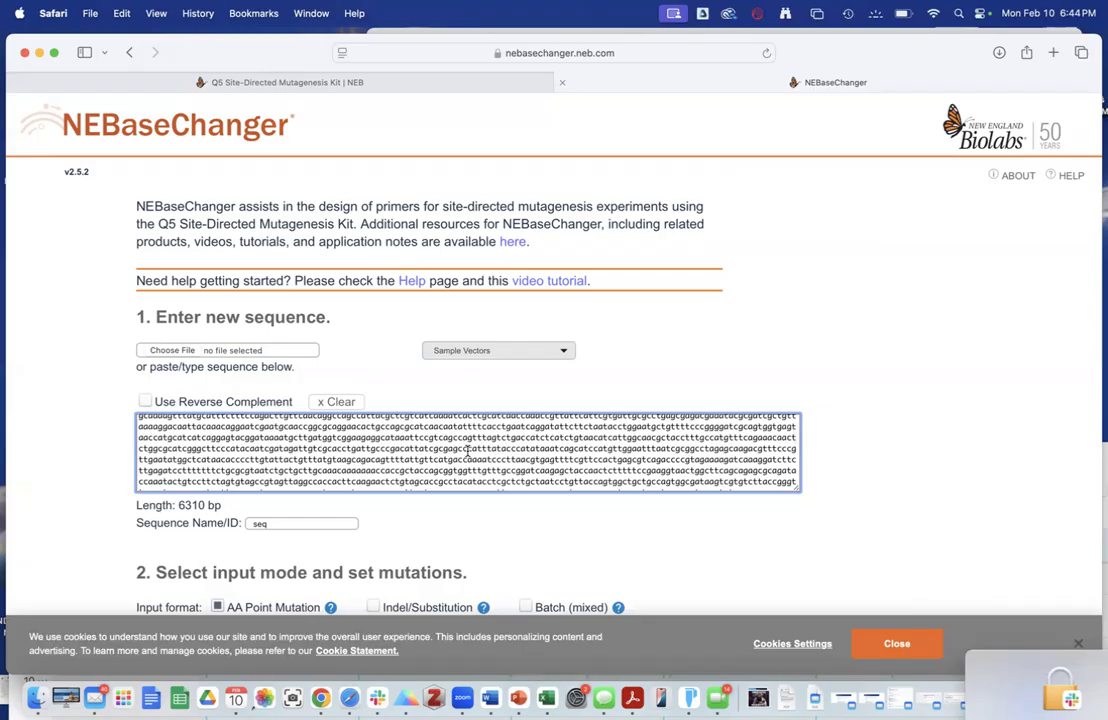
pyautogui.scroll(-3, 416, 460)
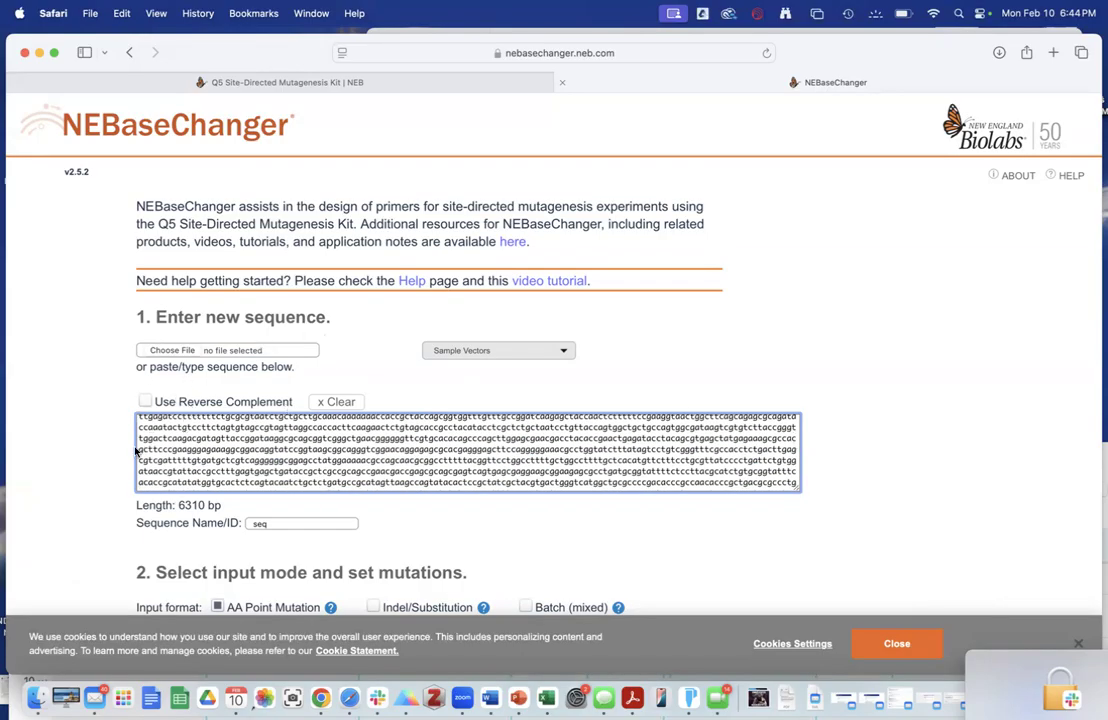
pyautogui.scroll(-2, 110, 457)
pyautogui.scroll(-1, 110, 457)
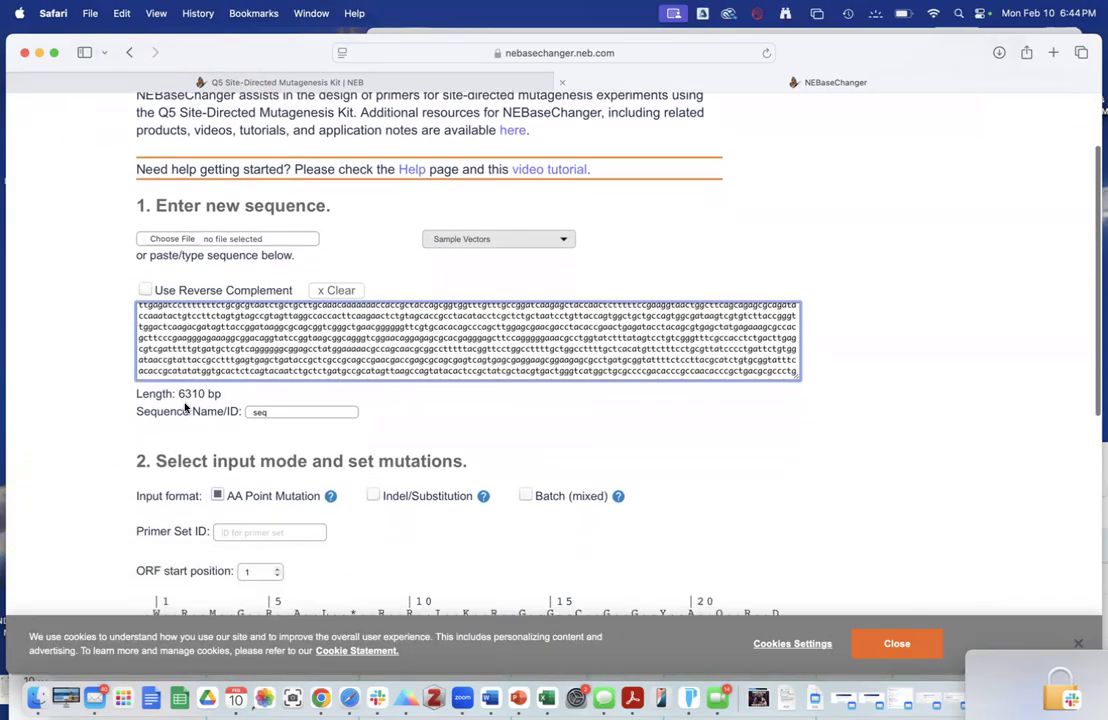
# - Set the ORF start position of the pasted plasmid sequence to 5071
pyautogui.scroll(-2, 85, 405)
pyautogui.scroll(-3, 85, 405)
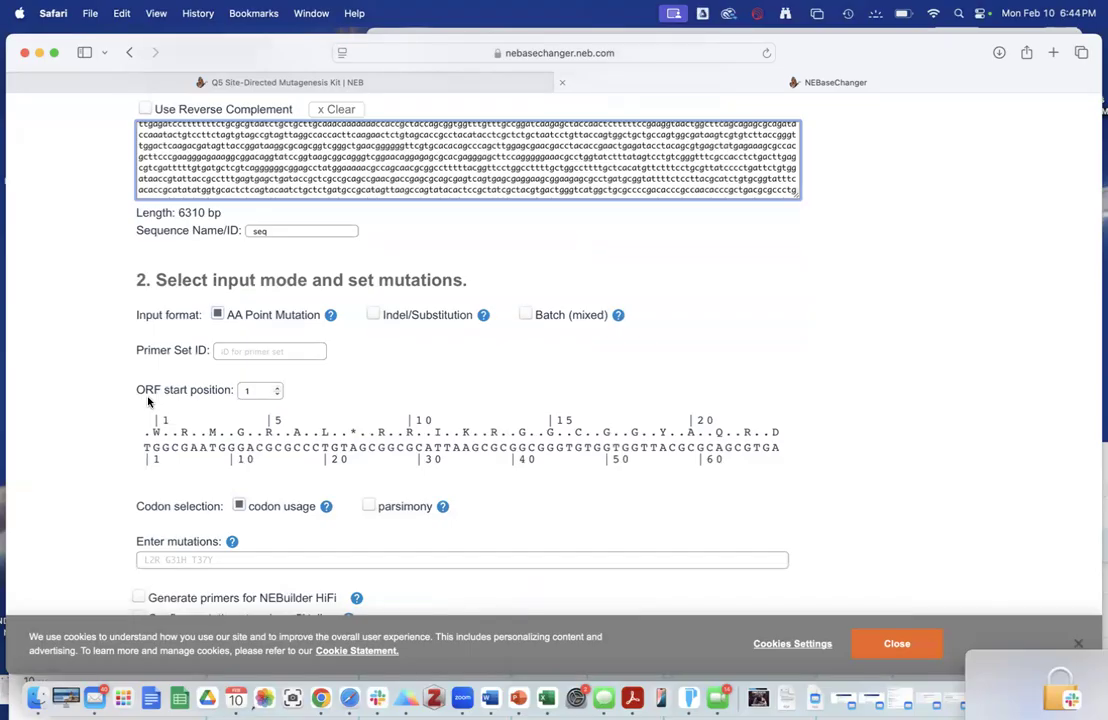
pyautogui.click(222, 391)
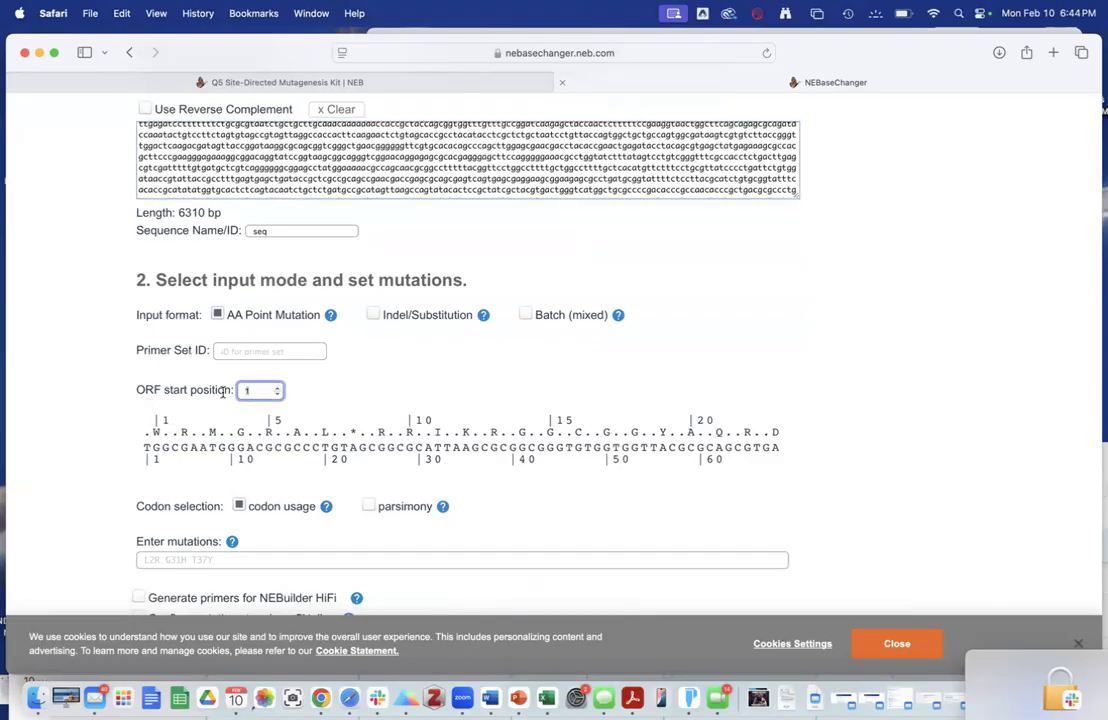
pyautogui.write('50')
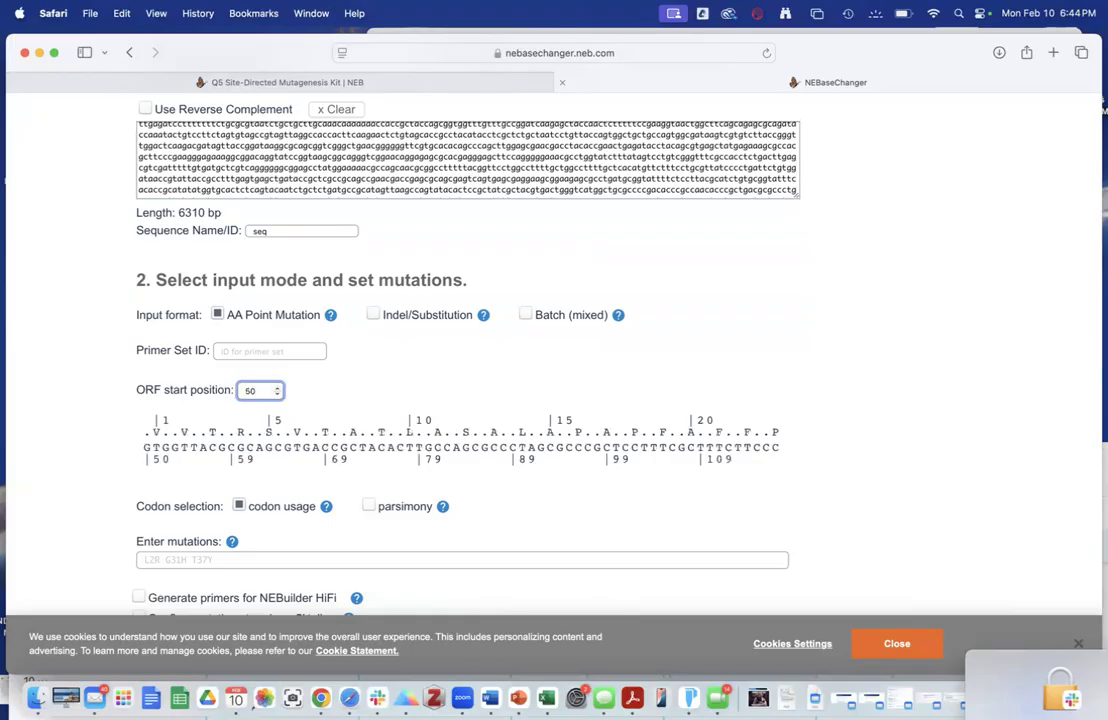
pyautogui.write('71')
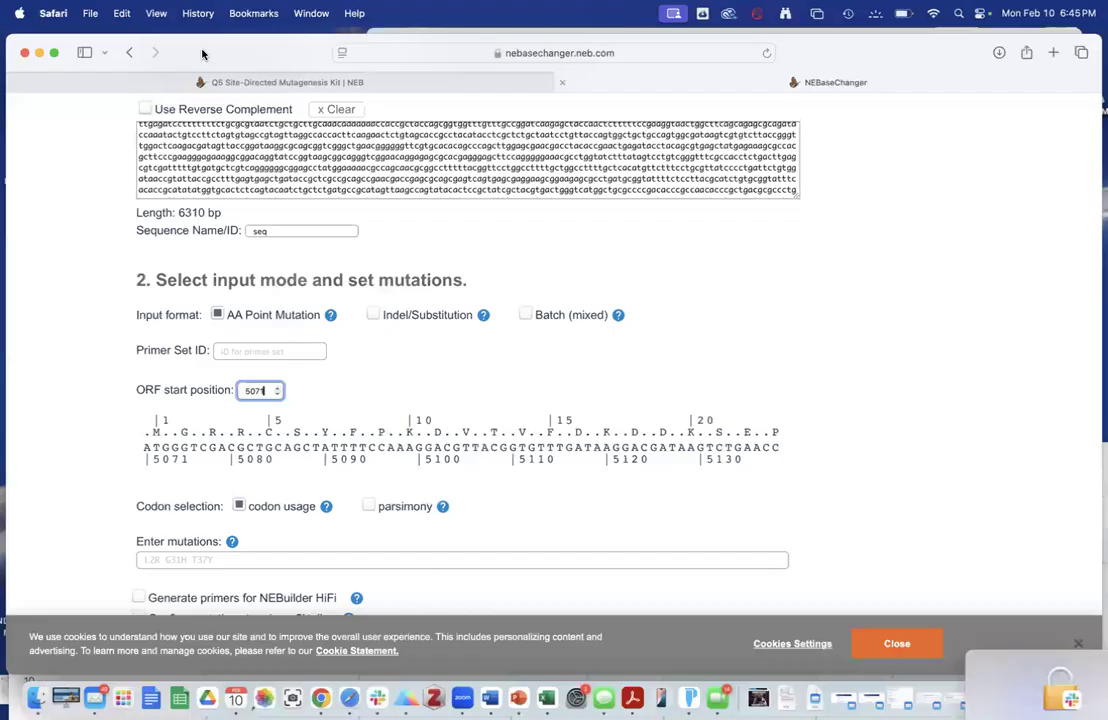
# - Switch to SnapGene, select the hMDH1v3 feature and examine where its coding sequence starts, and return to NEBaseChanger
pyautogui.moveTo(178, 50); pyautogui.dragTo(176, 239)
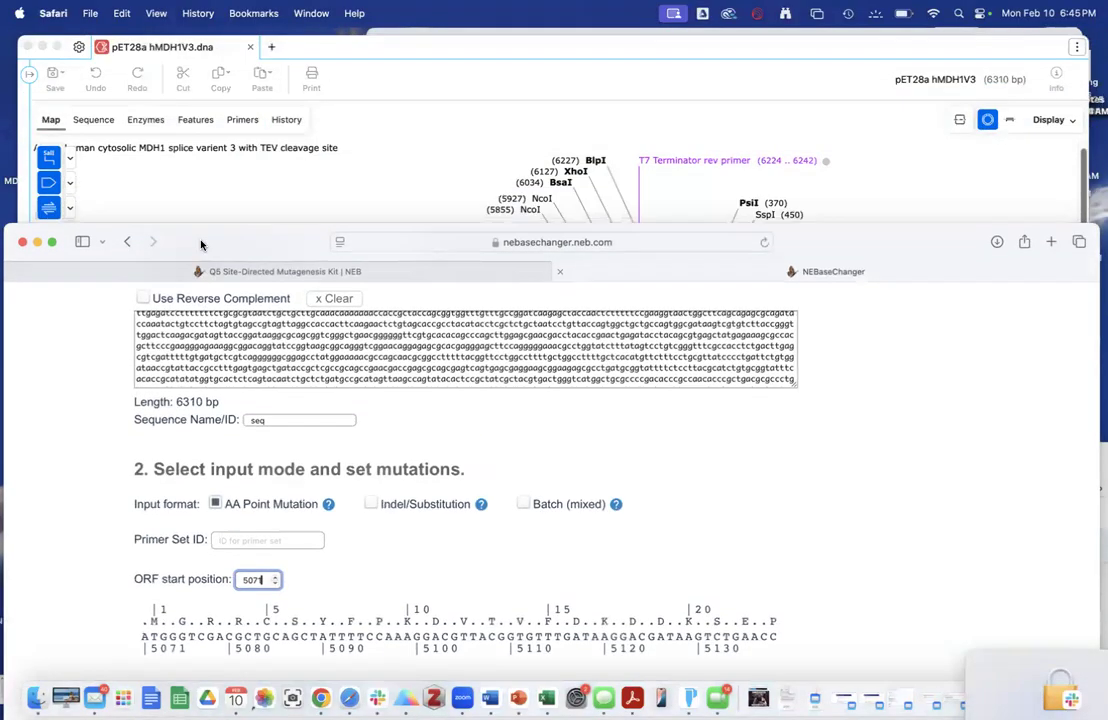
pyautogui.click(389, 44)
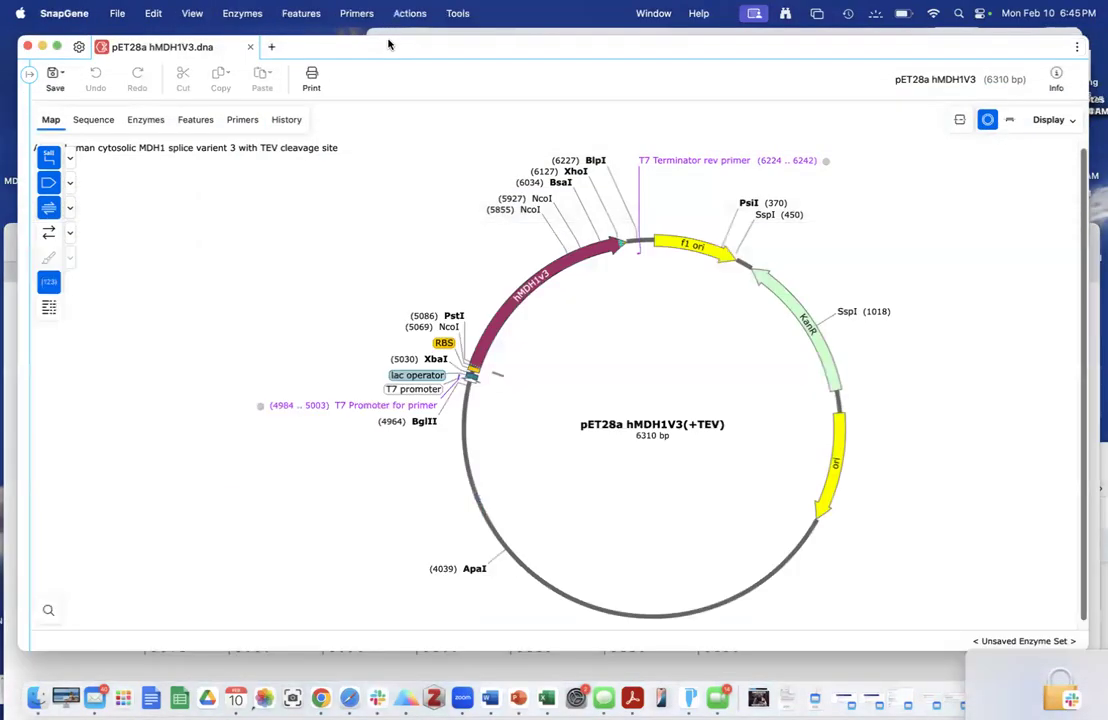
pyautogui.click(500, 302)
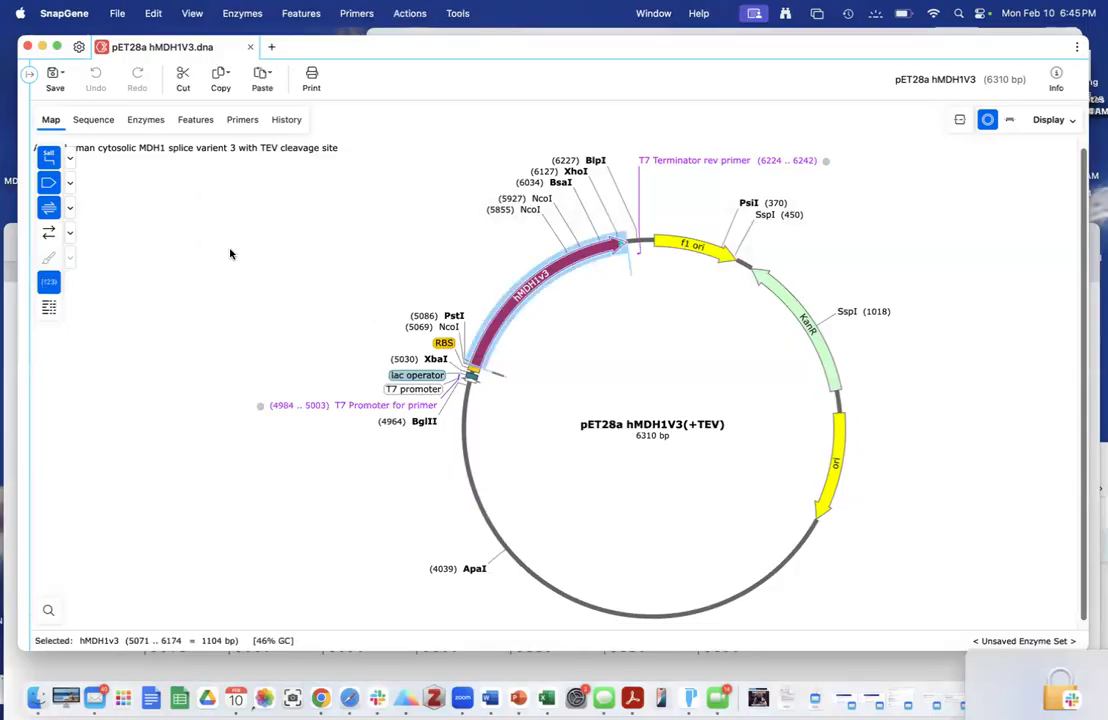
pyautogui.click(93, 119)
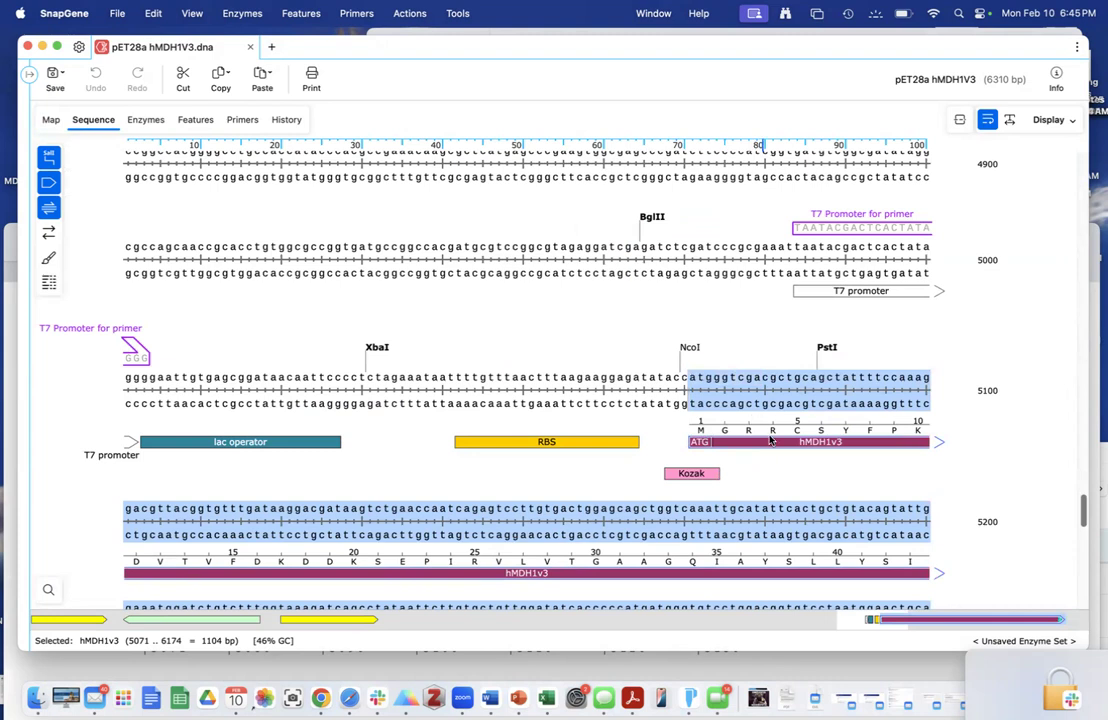
pyautogui.moveTo(772, 444)
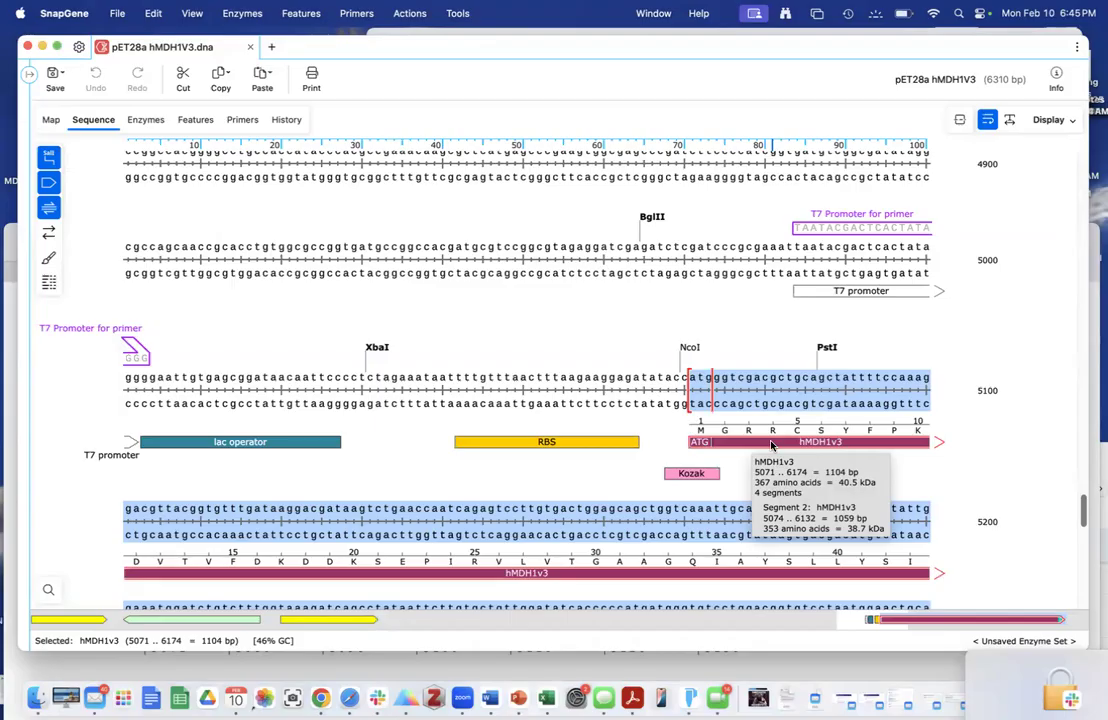
pyautogui.scroll(-5, 772, 444)
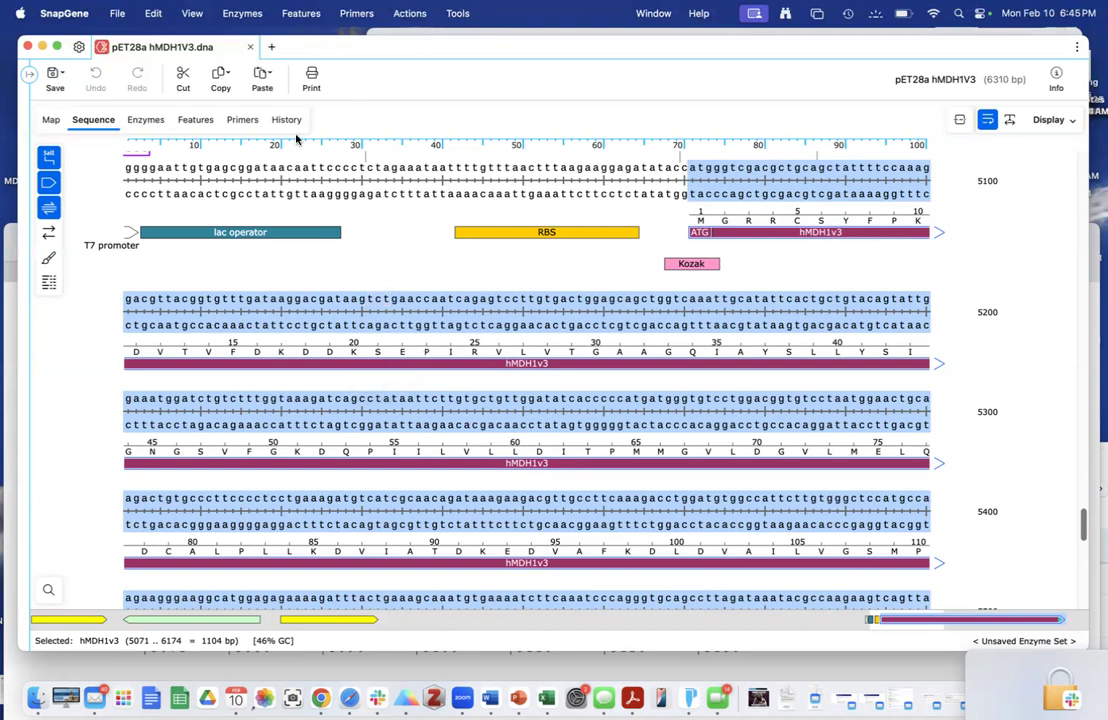
pyautogui.click(349, 697)
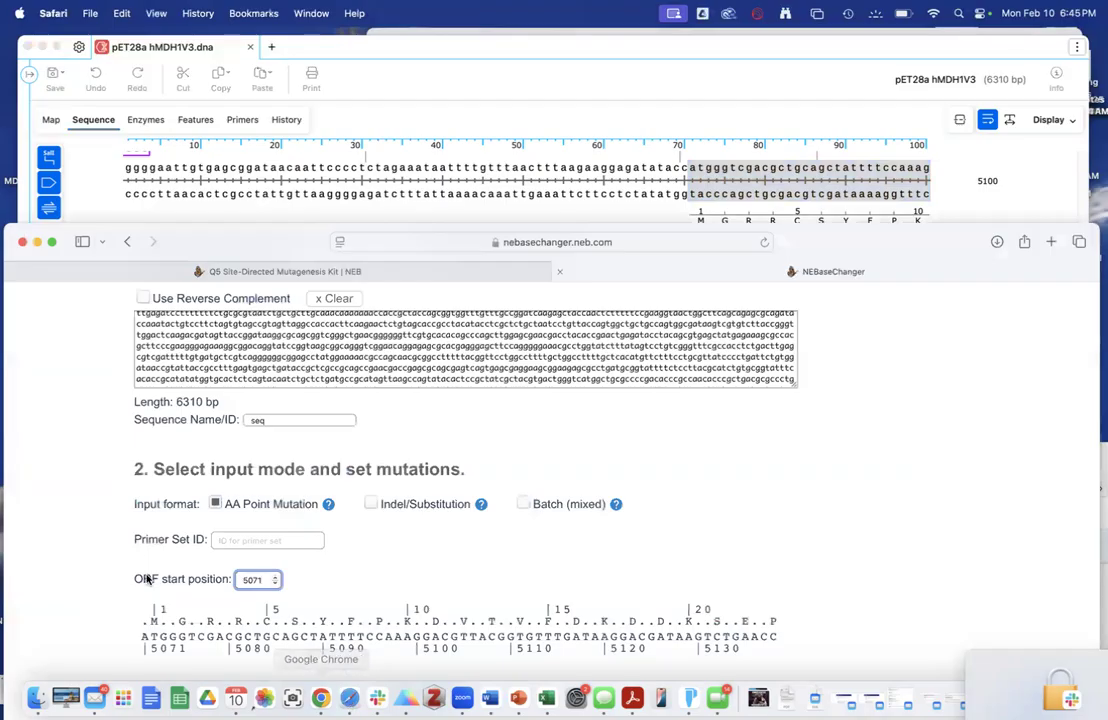
# - Try 5070 as the ORF start position and restore it to 5071
pyautogui.scroll(-3, 135, 553)
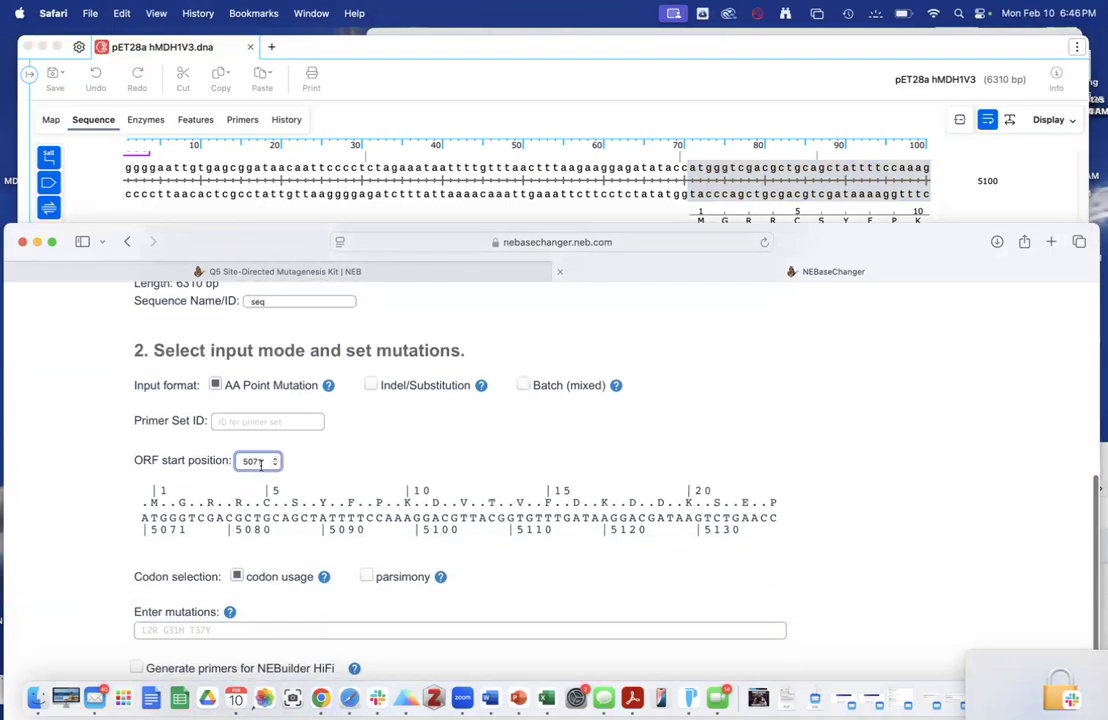
pyautogui.press('BackSpace')
pyautogui.write('0')
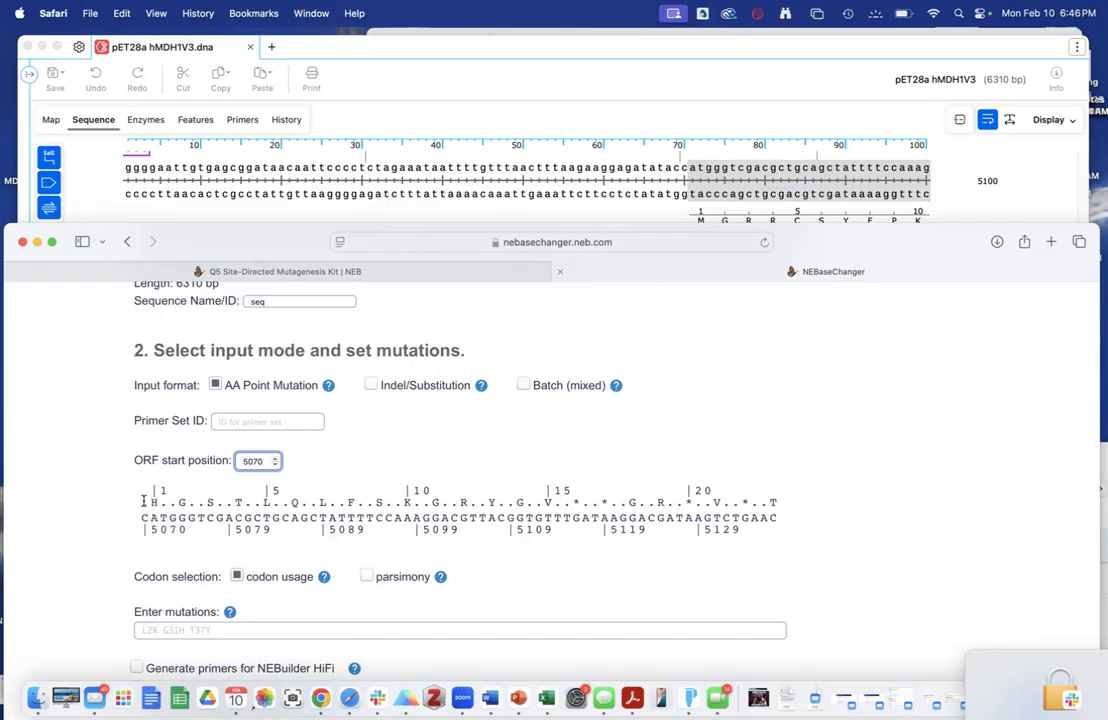
pyautogui.press('BackSpace')
pyautogui.write('1')
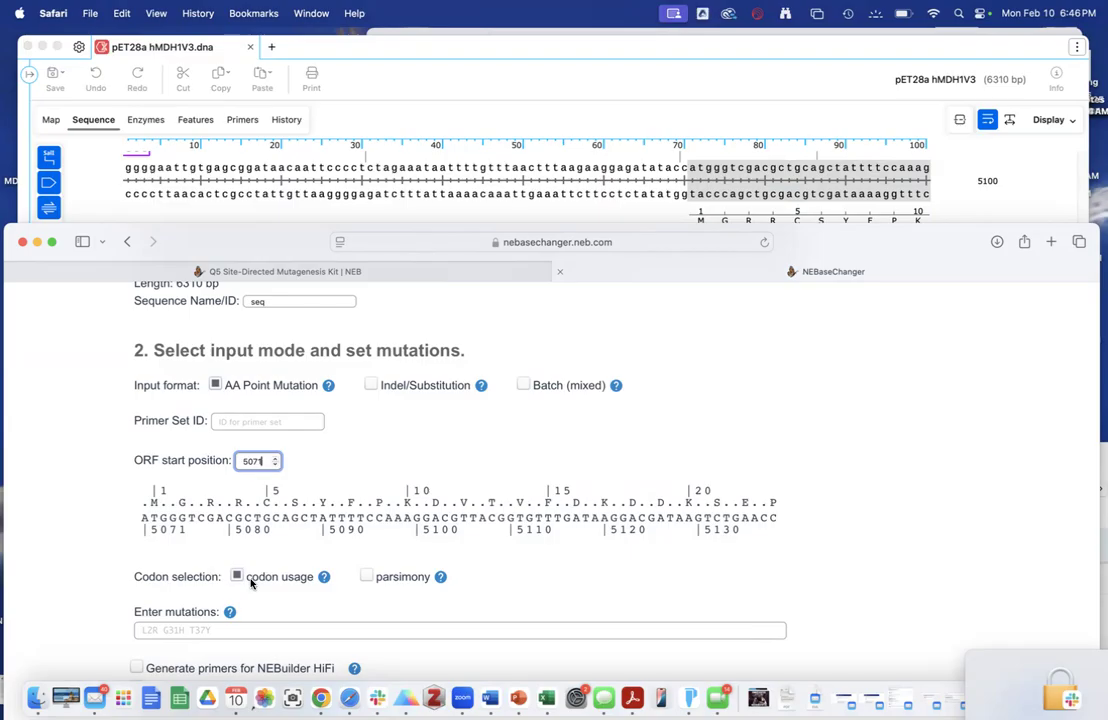
# - Enter the amino acid point mutation S21D and build the primers for it
pyautogui.scroll(-3, 251, 584)
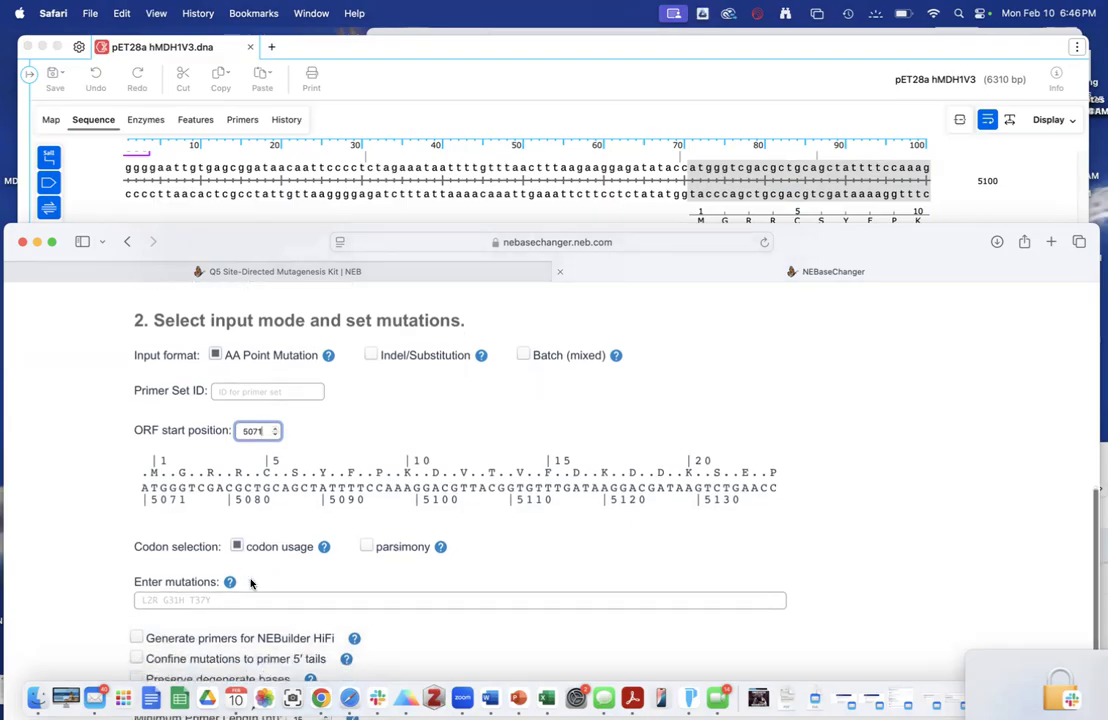
pyautogui.click(160, 477)
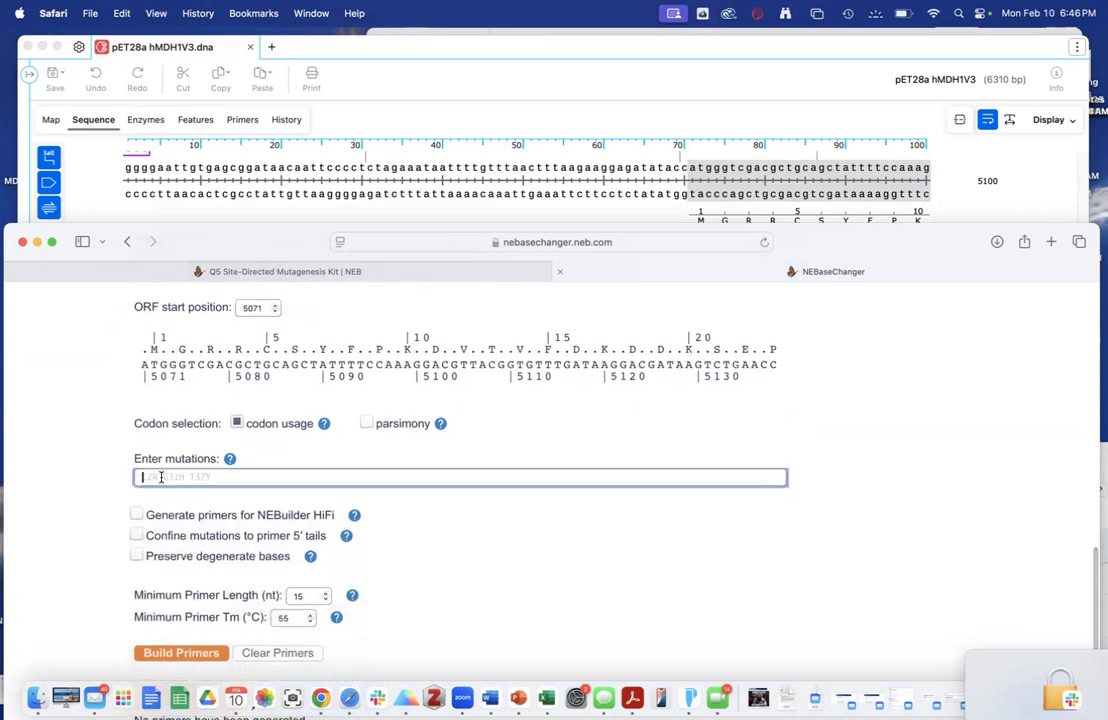
pyautogui.write('S21')
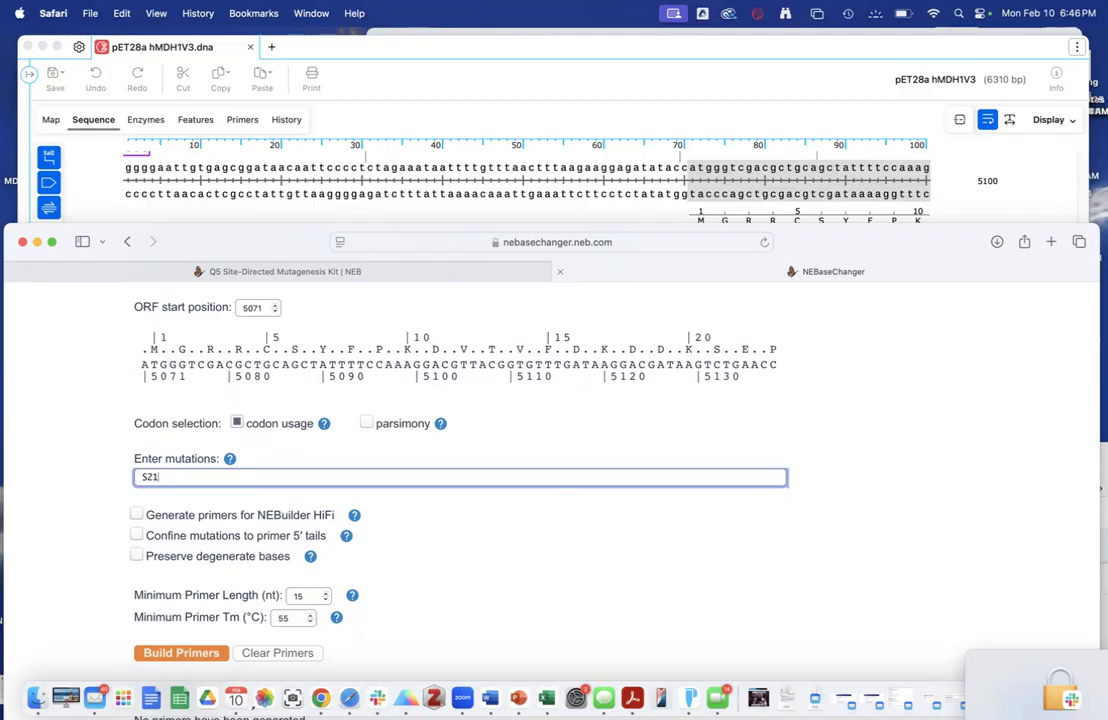
pyautogui.write('D')
pyautogui.scroll(-2, 160, 499)
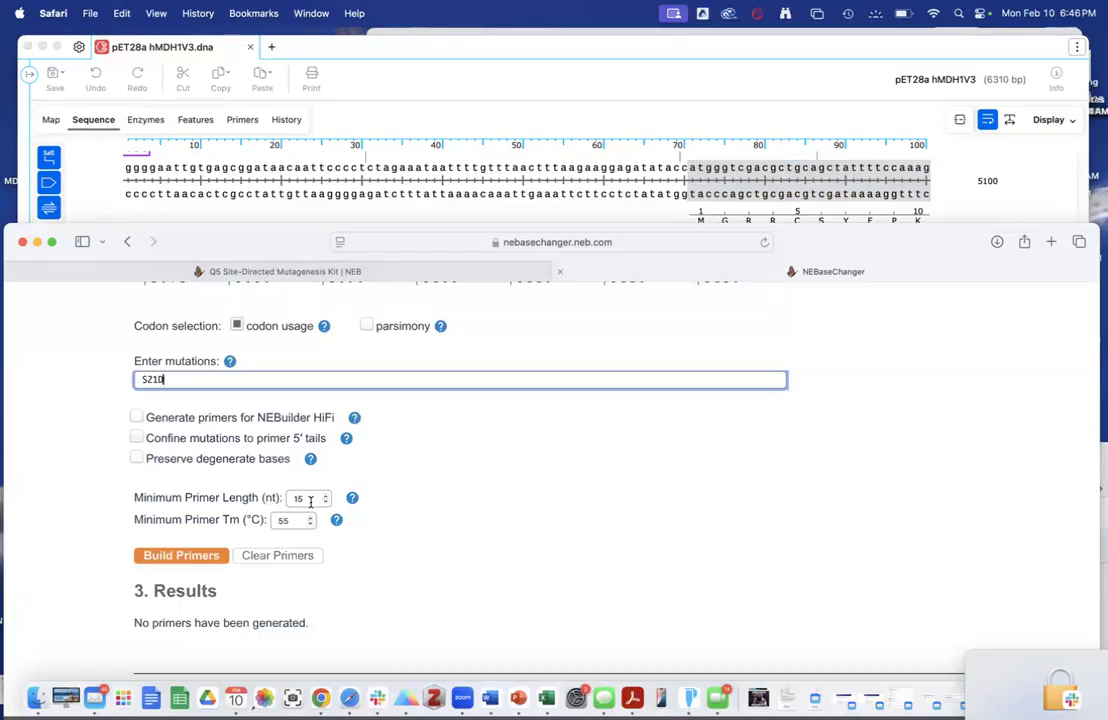
pyautogui.click(181, 556)
pyautogui.scroll(-2, 183, 563)
pyautogui.scroll(-4, 183, 563)
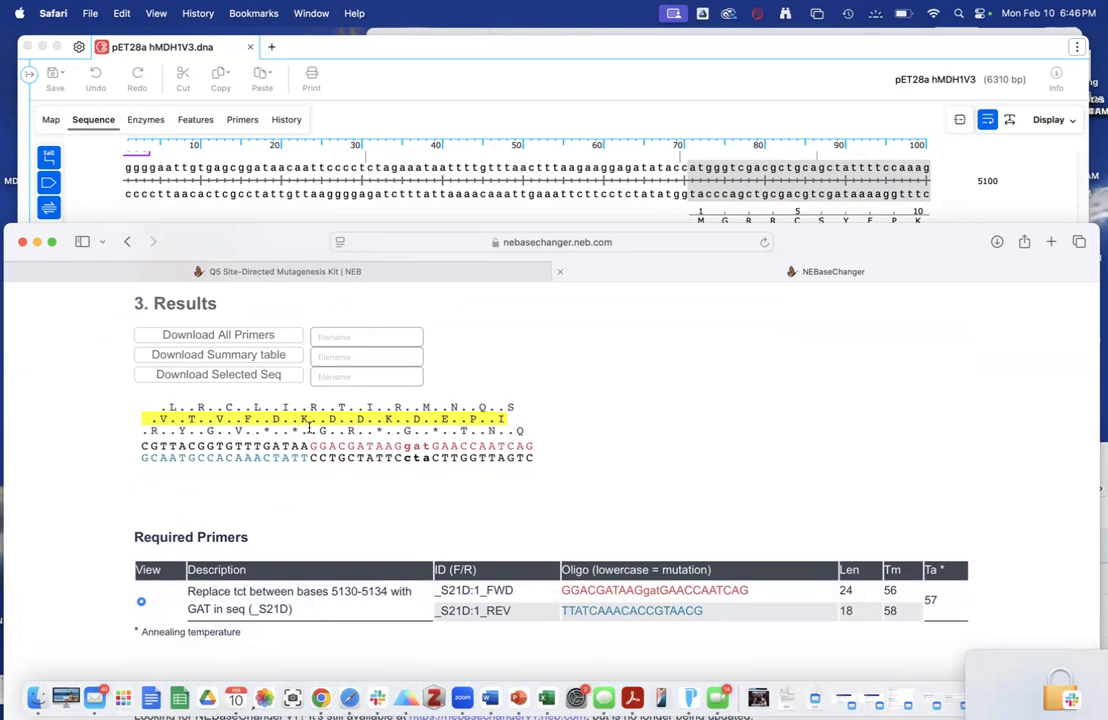
# - Switch to SnapGene and select serine 21 of hMDH1v3 in the sequence to check its codon
pyautogui.click(555, 47)
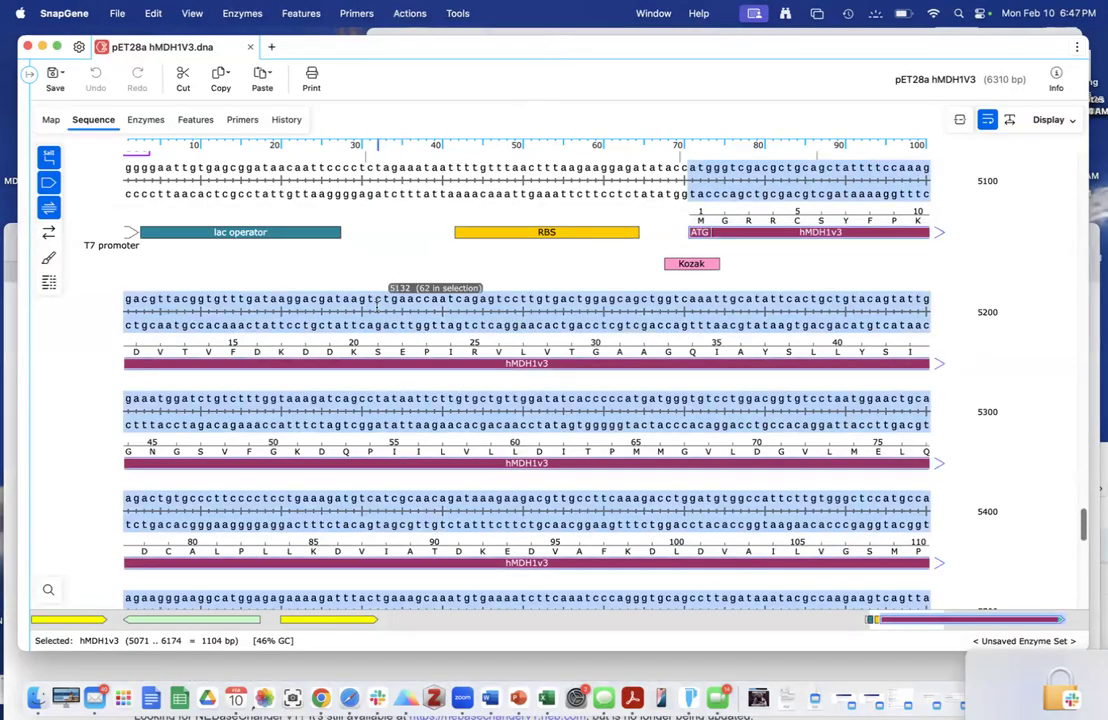
pyautogui.click(376, 354)
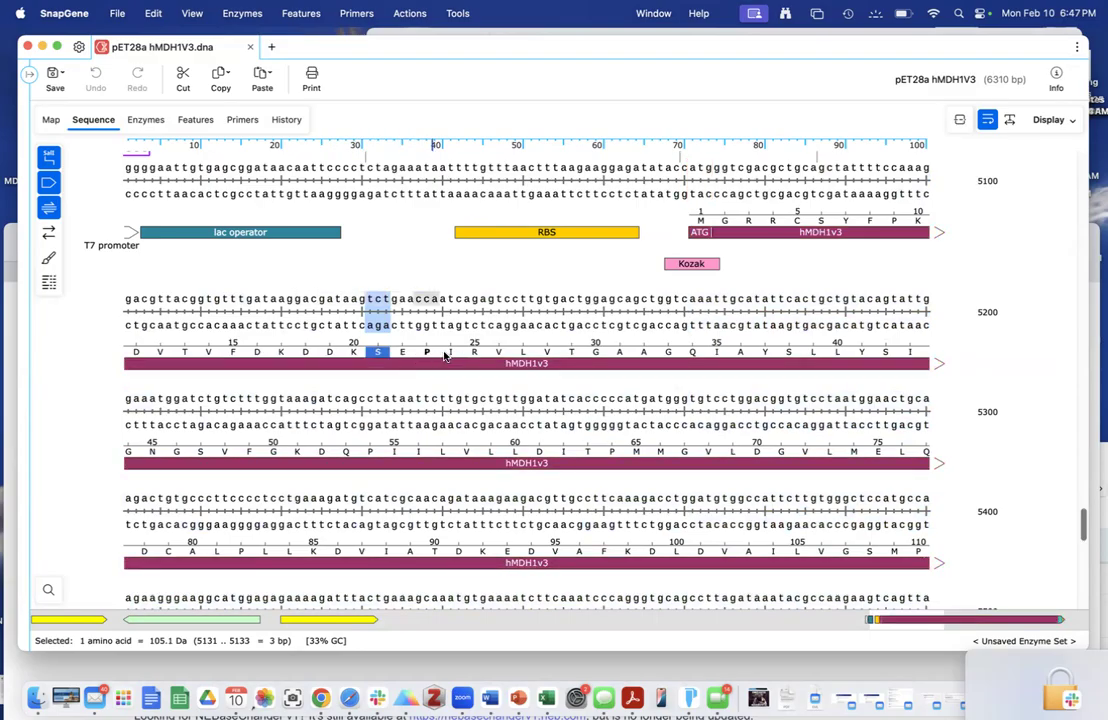
pyautogui.moveTo(354, 45); pyautogui.dragTo(412, 153)
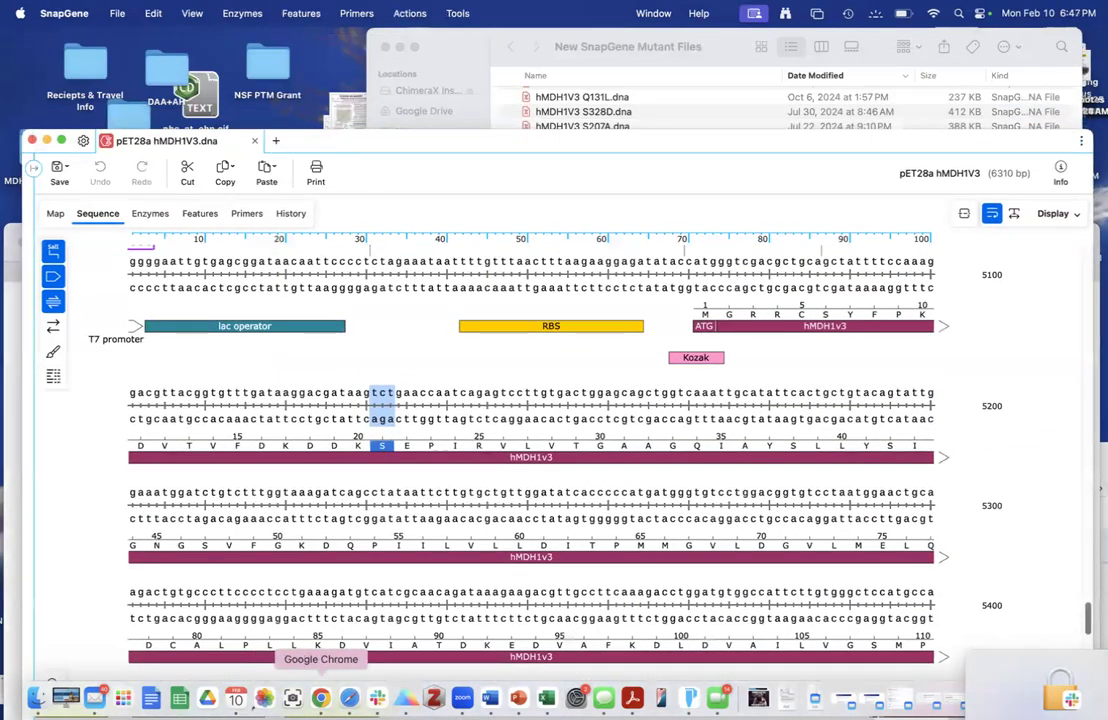
# - Return to NEBaseChanger and review the S21D primer sequences, mutated codon, lengths, melting temperatures and annealing temperature
pyautogui.click(349, 698)
pyautogui.moveTo(239, 246); pyautogui.dragTo(227, 90)
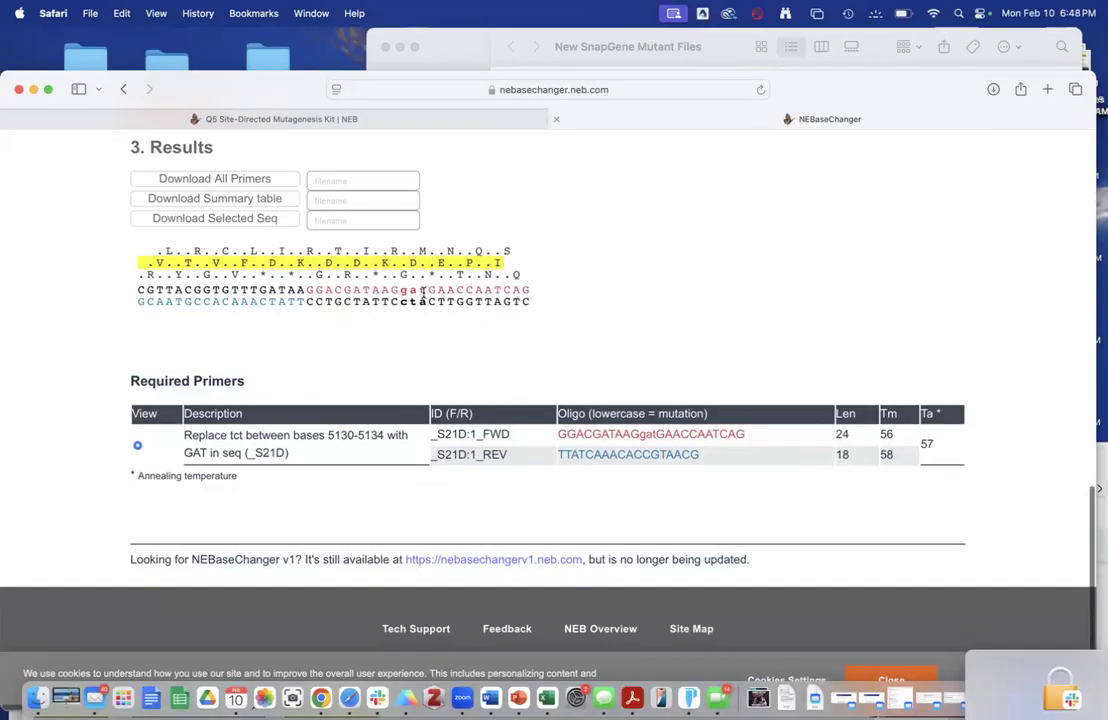
pyautogui.scroll(-1, 423, 293)
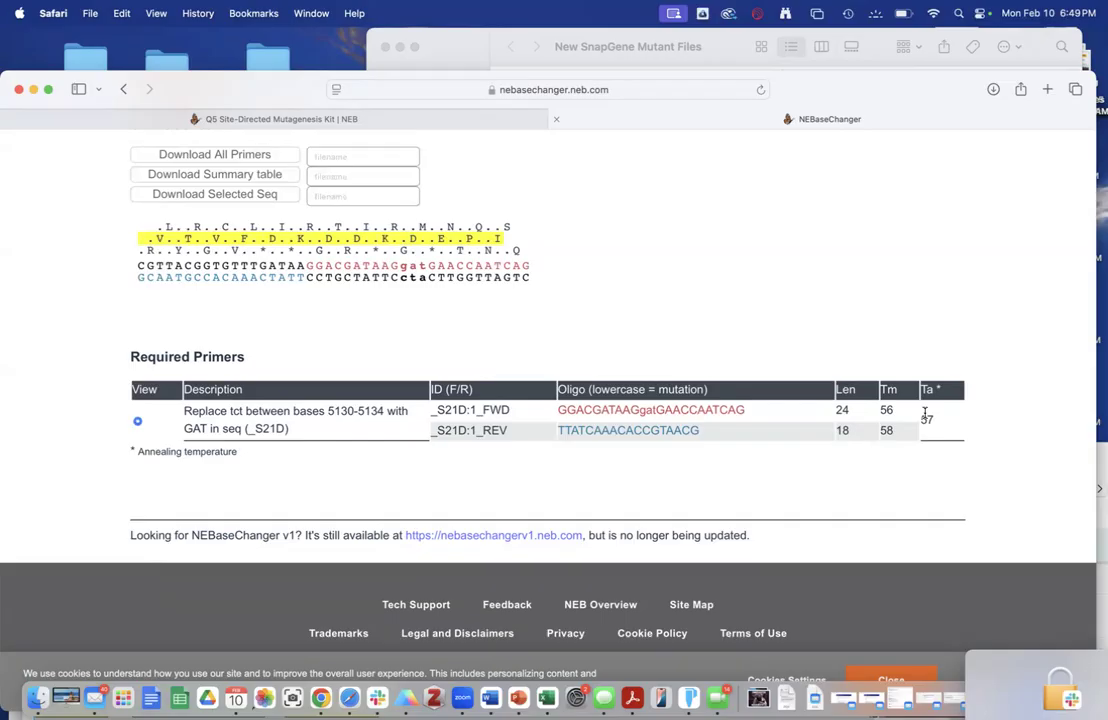
# - Copy the Required Primers section with its table into a new blank Word document
pyautogui.moveTo(157, 340); pyautogui.dragTo(162, 497)
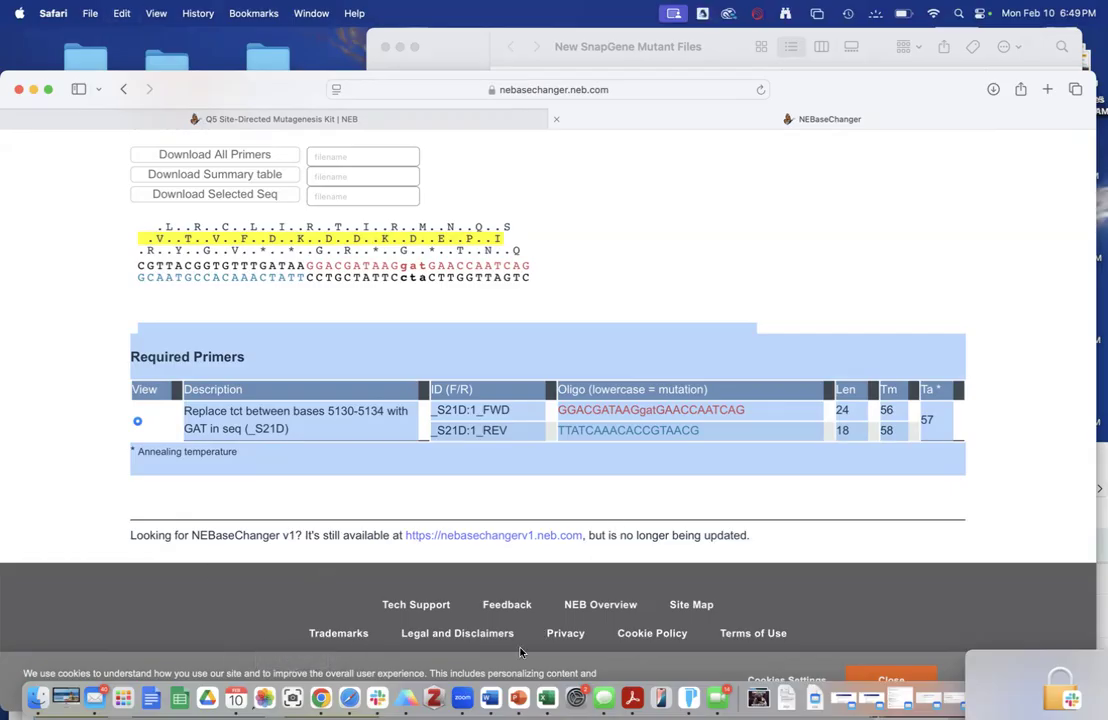
pyautogui.click(490, 698)
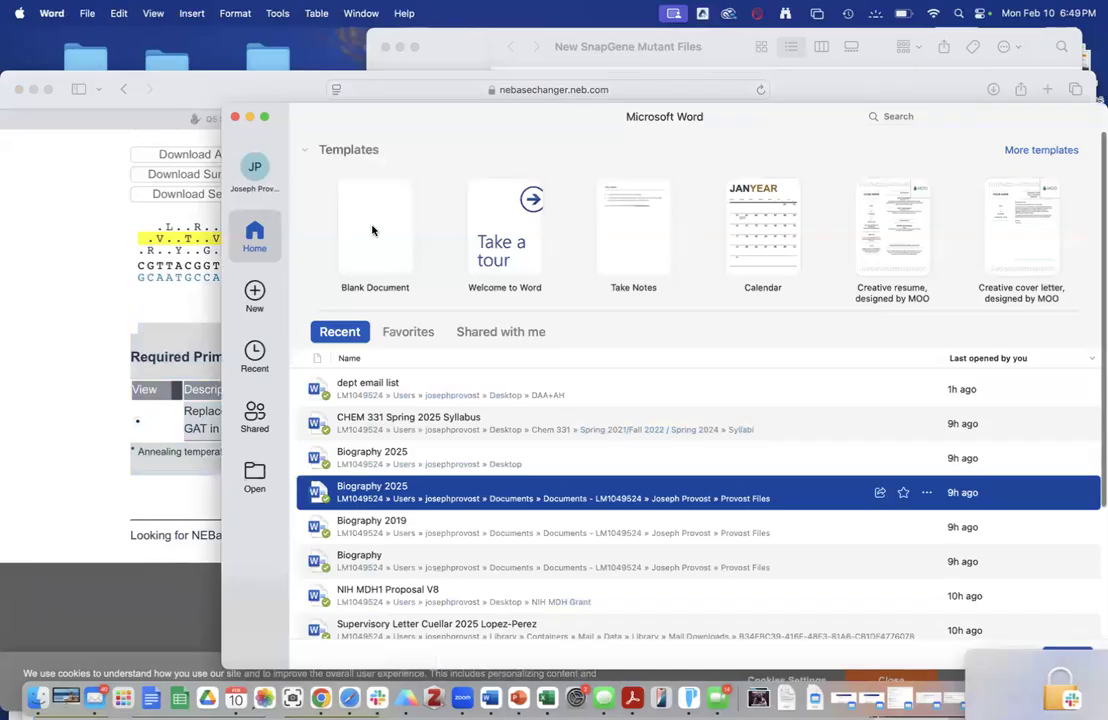
pyautogui.click(377, 235)
pyautogui.doubleClick(377, 235)
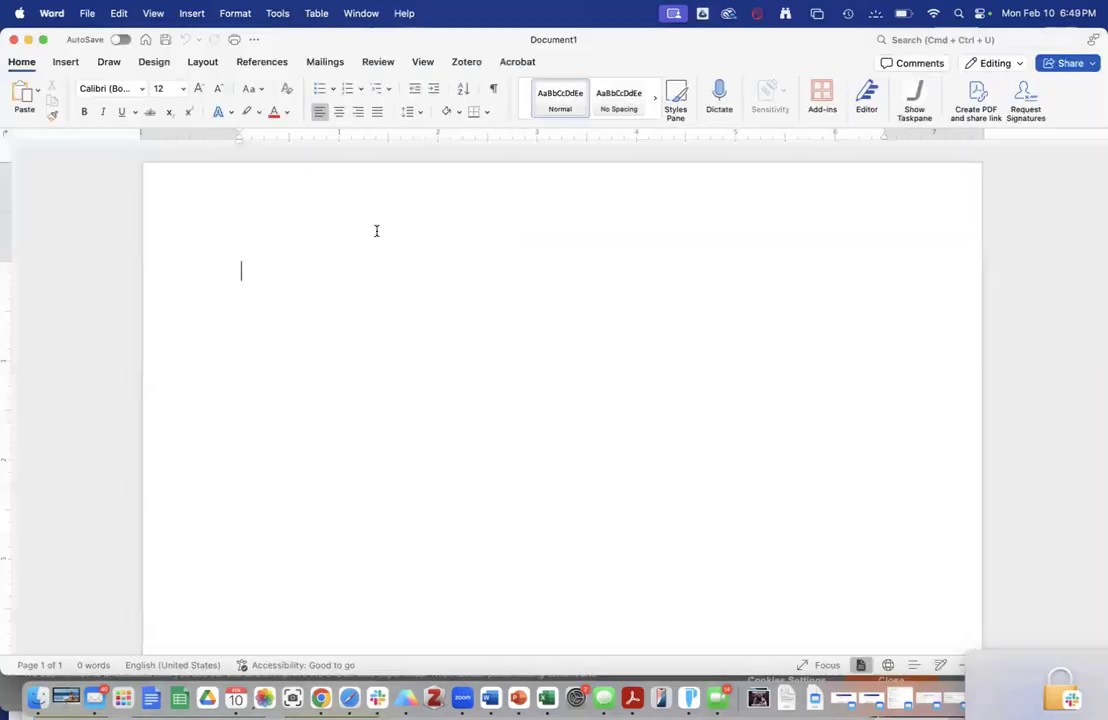
pyautogui.press('super+v')
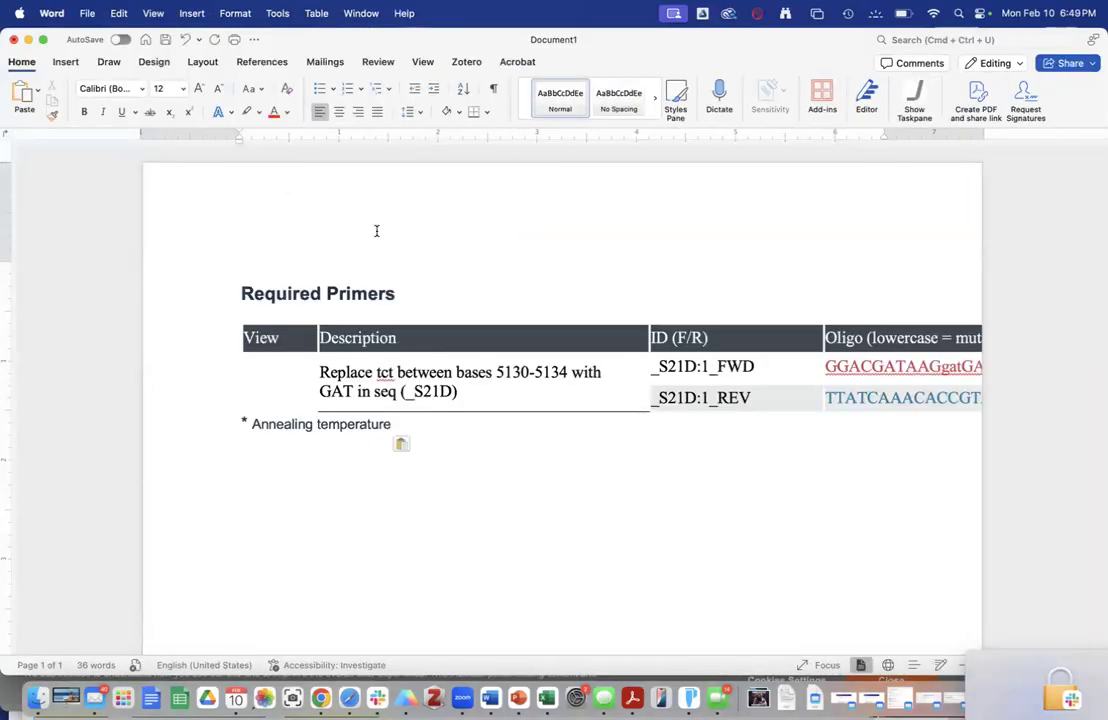
# - Shrink all the pasted text by three font size steps and shift its left indent outward so the oligo sequences fit the page
pyautogui.press('super+a')
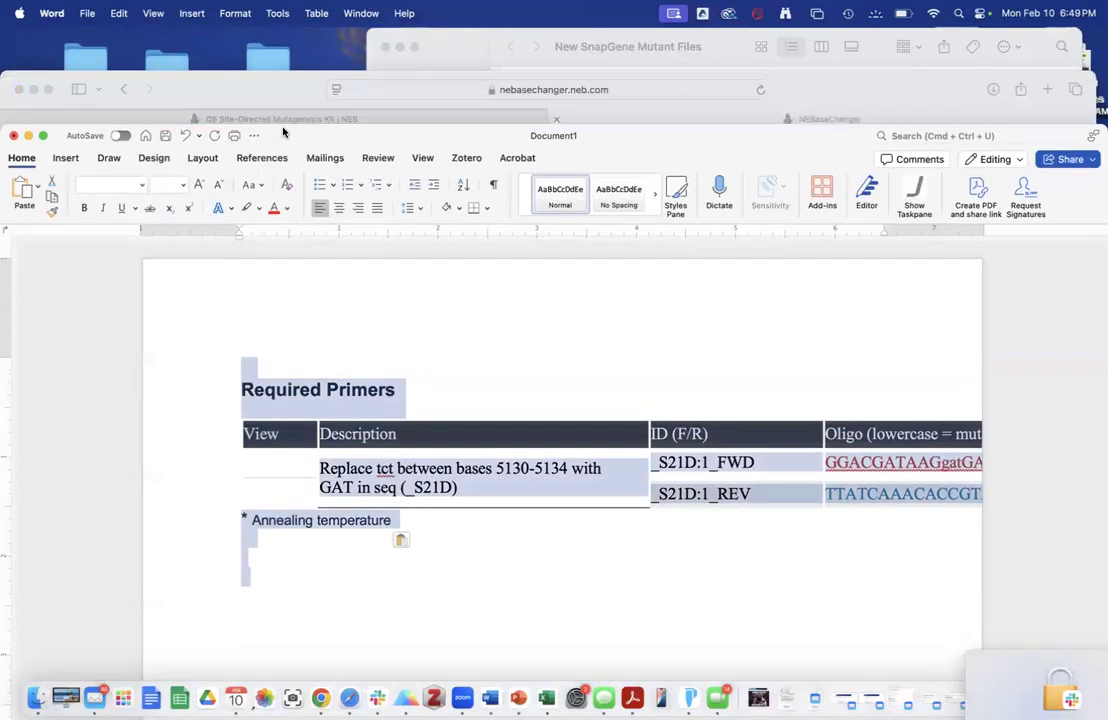
pyautogui.moveTo(245, 36); pyautogui.dragTo(245, 133)
pyautogui.click(217, 186)
pyautogui.click(217, 186)
pyautogui.click(217, 186)
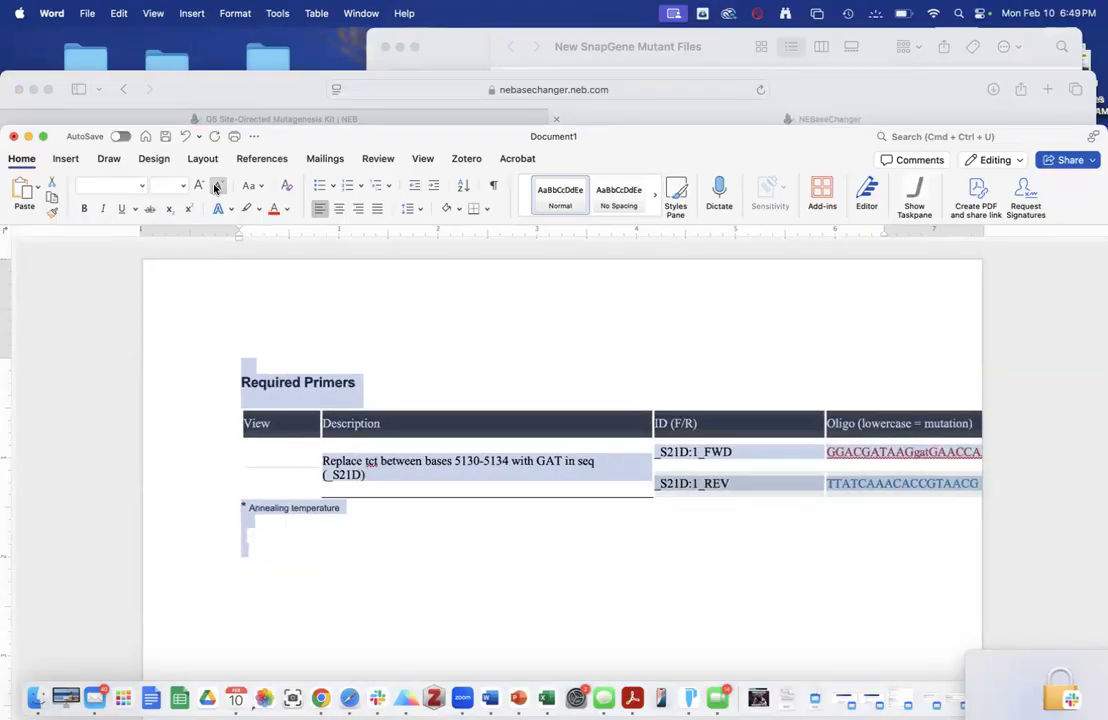
pyautogui.click(586, 403)
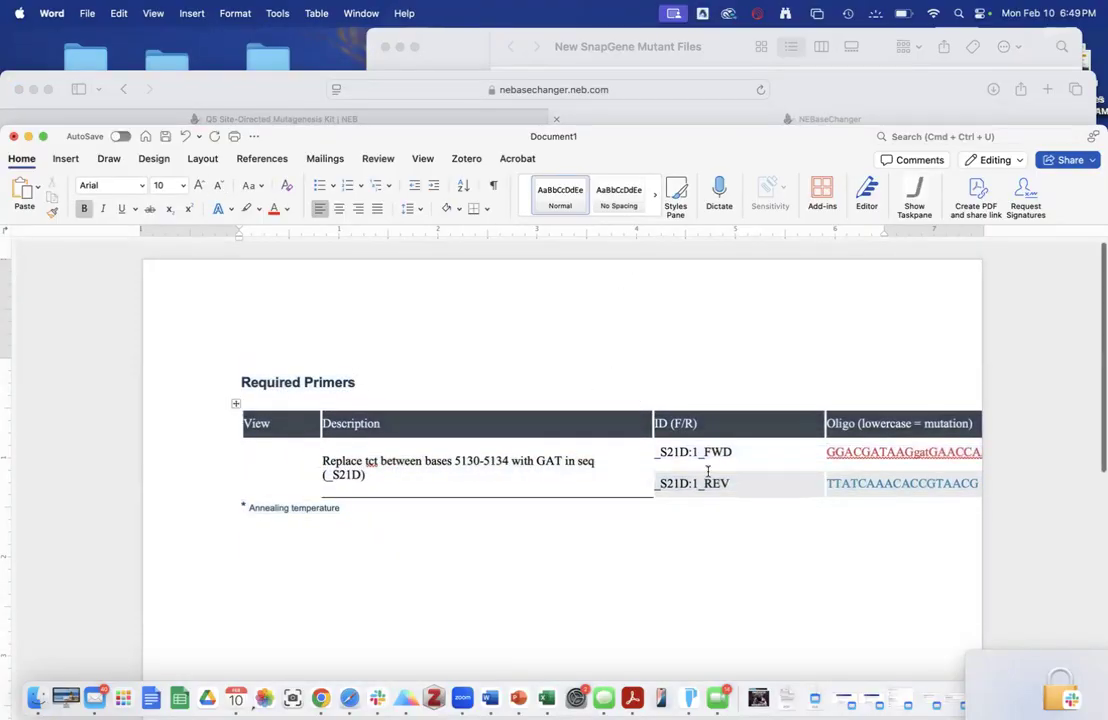
pyautogui.scroll(-1, 707, 470)
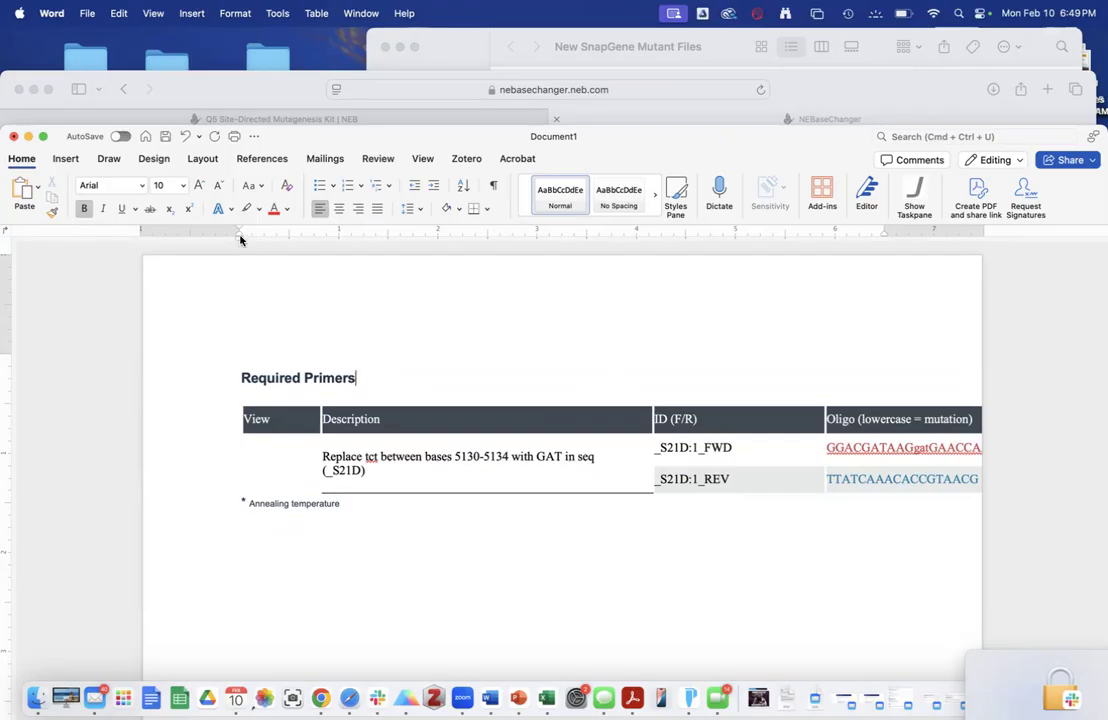
pyautogui.moveTo(239, 235)
pyautogui.mouseDown()
pyautogui.moveTo(185, 247)
pyautogui.moveTo(195, 228)
pyautogui.moveTo(144, 228)
pyautogui.moveTo(160, 228)
pyautogui.mouseUp()
# - Select the S21D forward primer sequence in the pasted table and switch back to the NEBaseChanger results
pyautogui.tripleClick(765, 450)
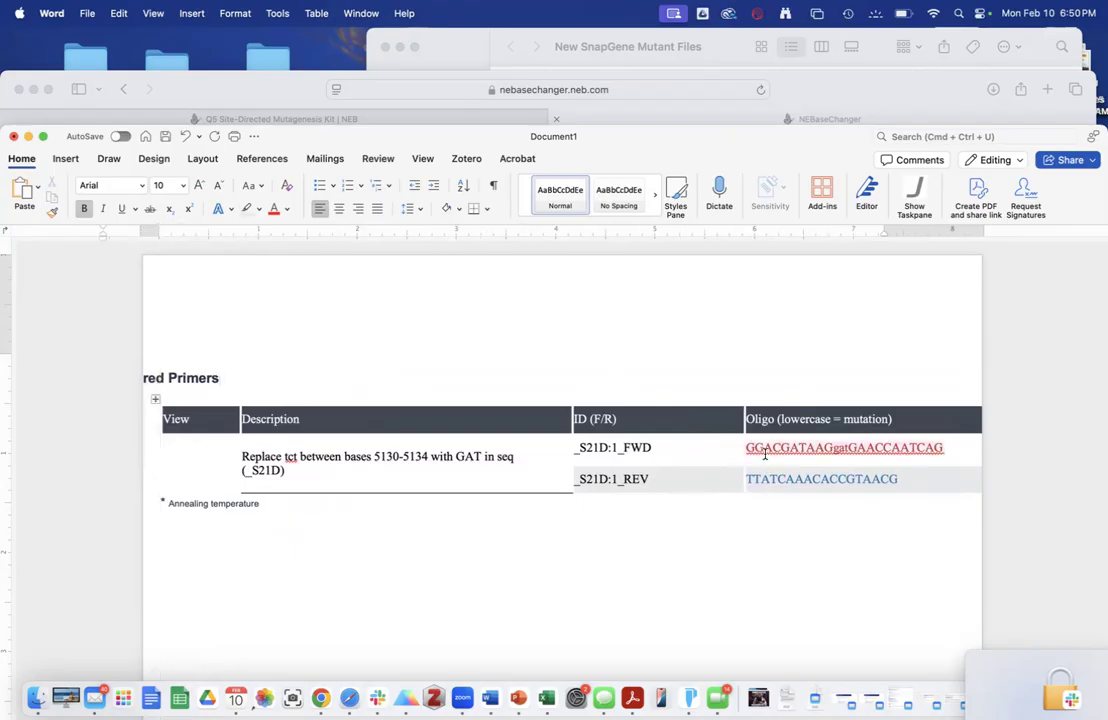
pyautogui.click(944, 448)
pyautogui.moveTo(944, 448); pyautogui.dragTo(752, 451)
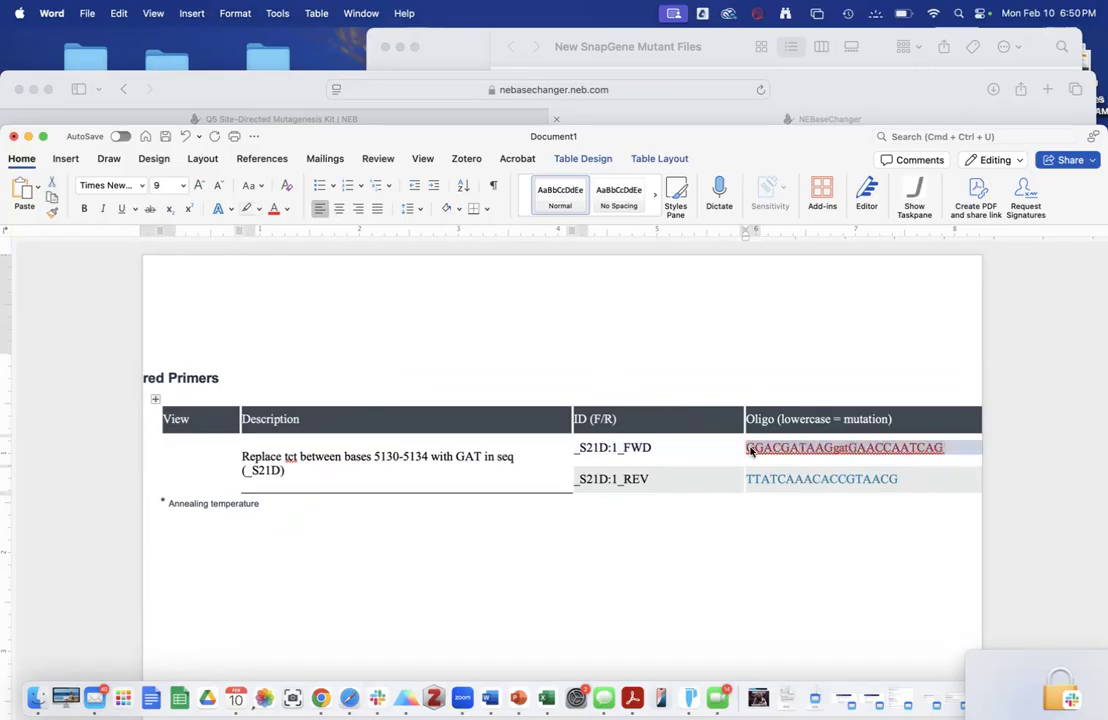
pyautogui.click(173, 90)
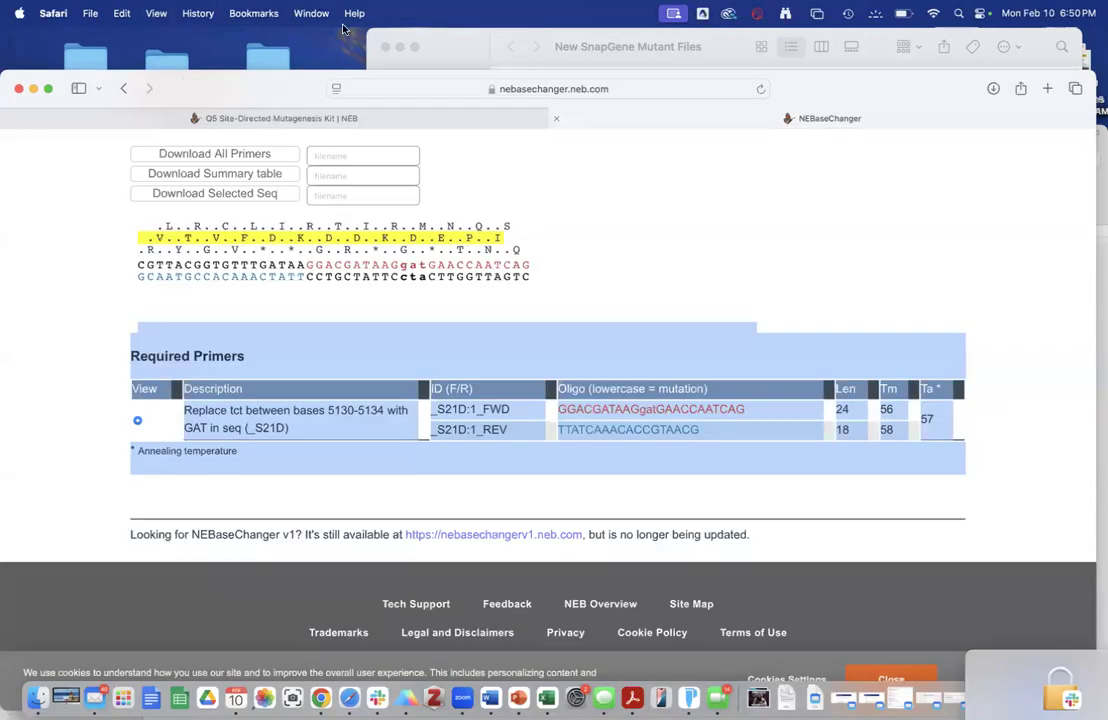
# - Open the Integrated DNA Technologies site (idtdna.com) in a new browser tab and accept all cookies
pyautogui.click(1046, 89)
pyautogui.write('i')
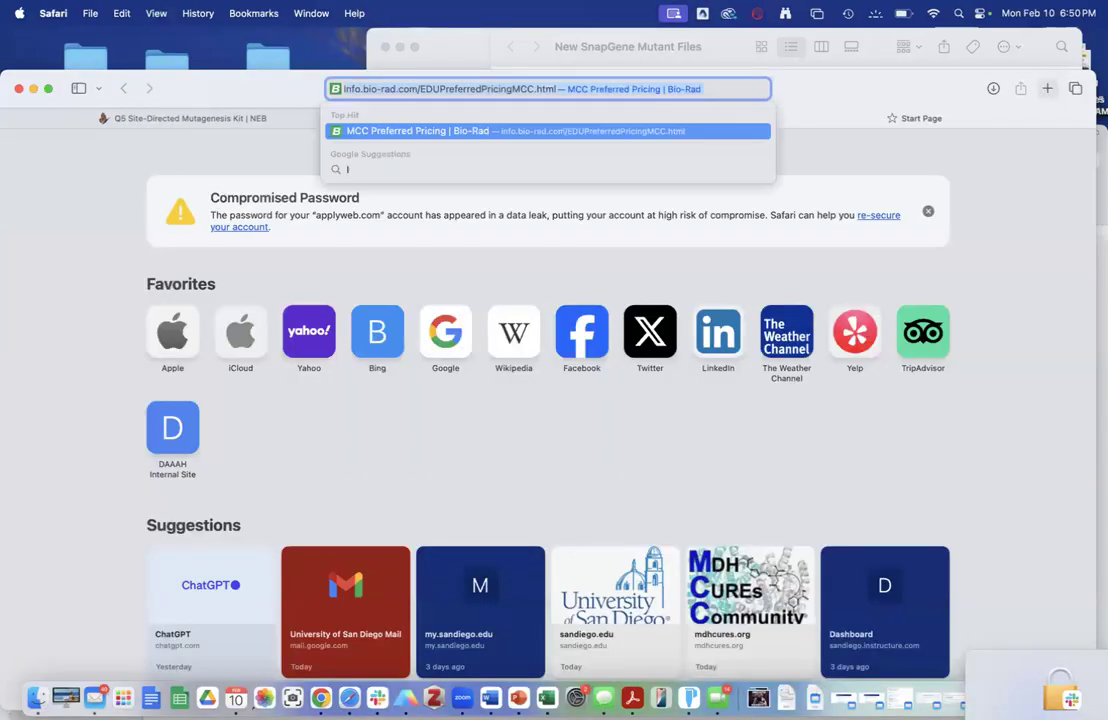
pyautogui.write('d')
pyautogui.press('Return')
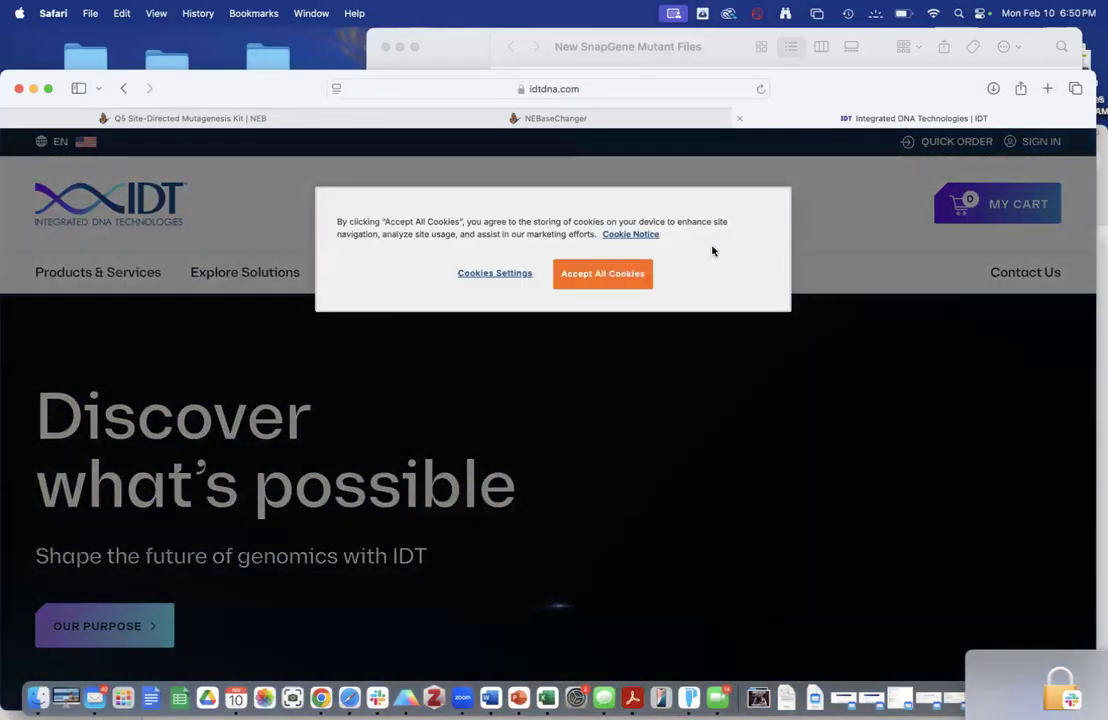
pyautogui.click(592, 279)
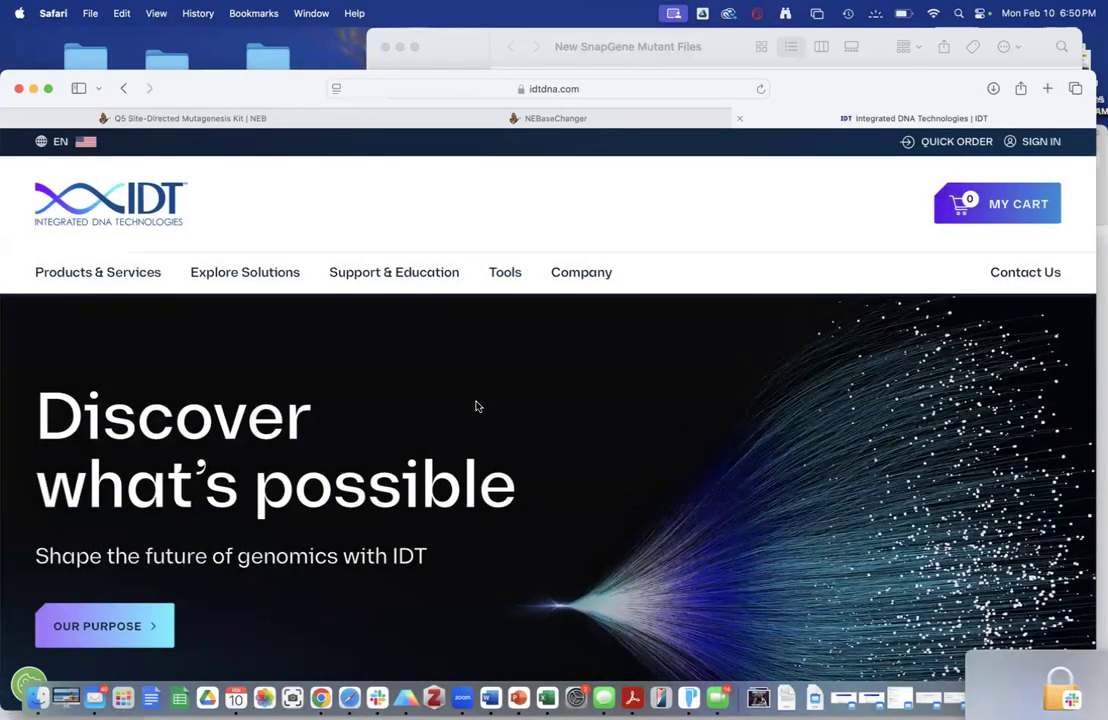
pyautogui.scroll(-1, 201, 531)
pyautogui.scroll(1, 201, 531)
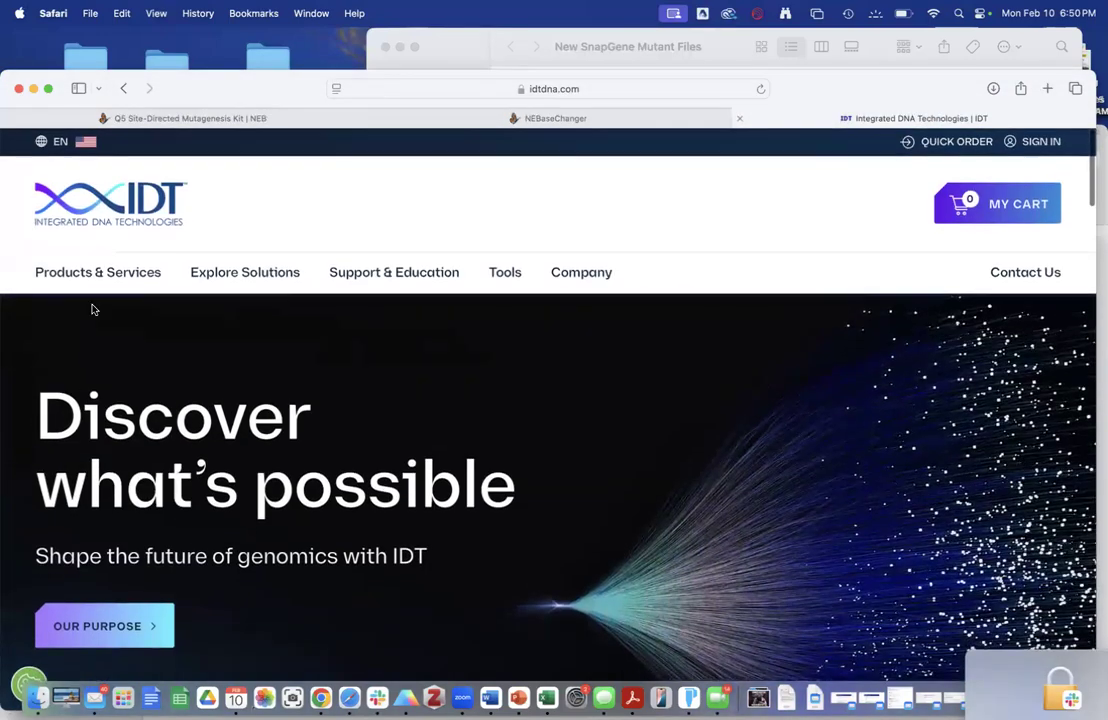
# - Go to the DNA Oligos product page within the Custom DNA Oligos category of Oligos & Reagents
pyautogui.moveTo(87, 277)
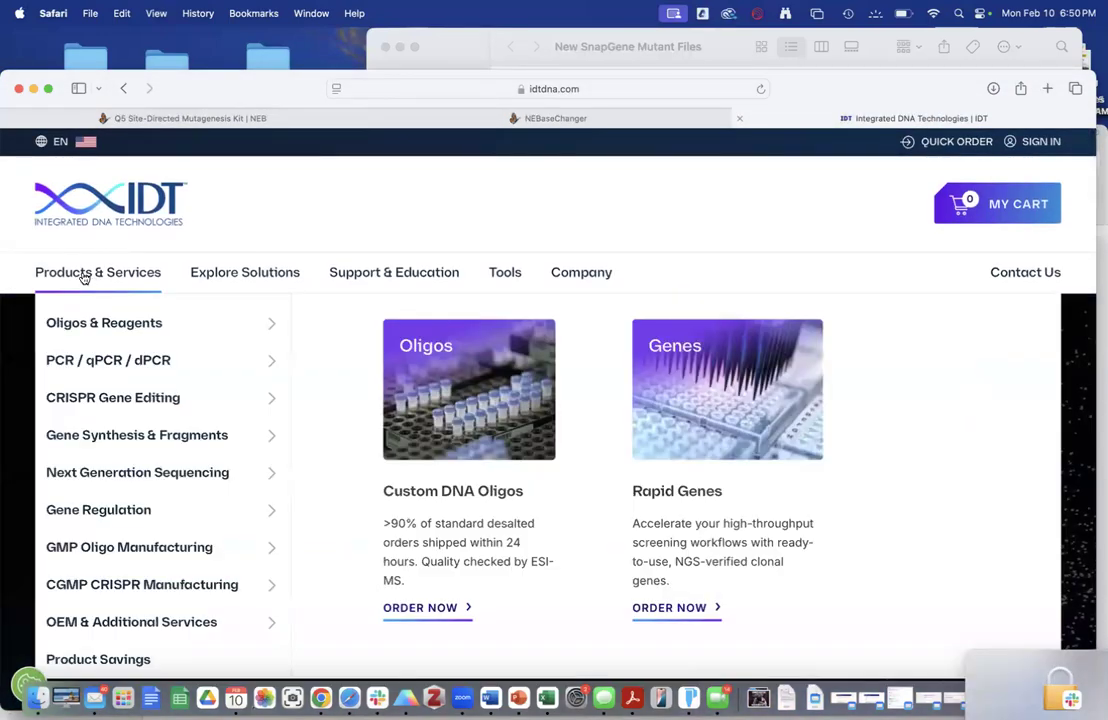
pyautogui.click(96, 326)
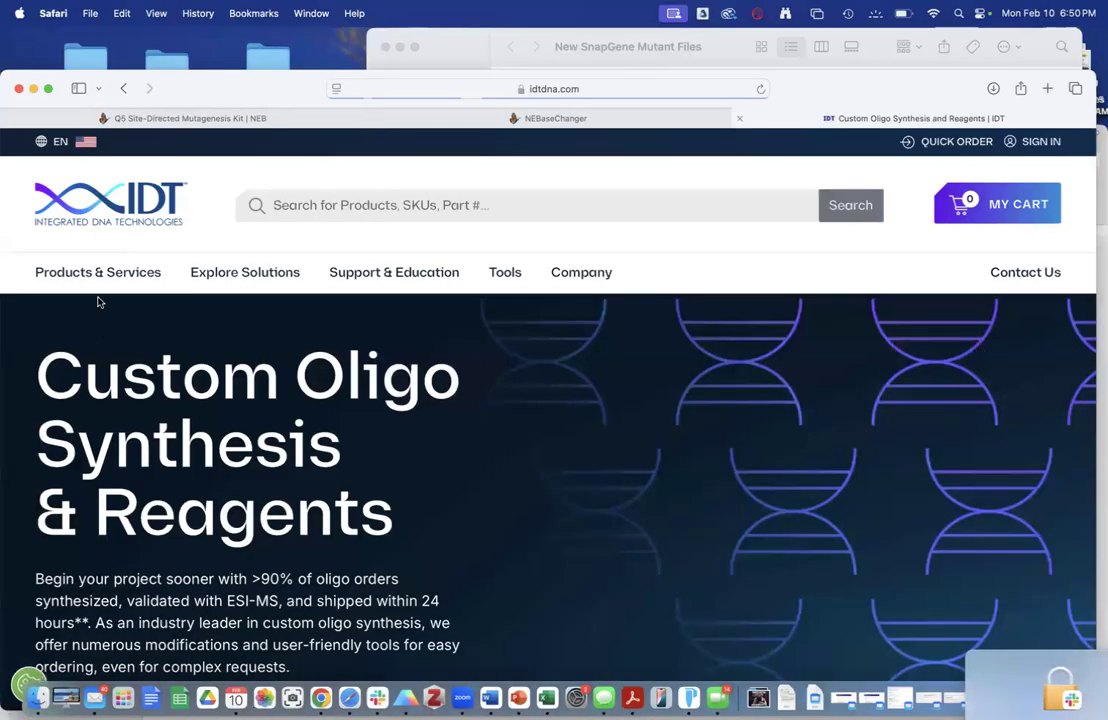
pyautogui.moveTo(98, 278)
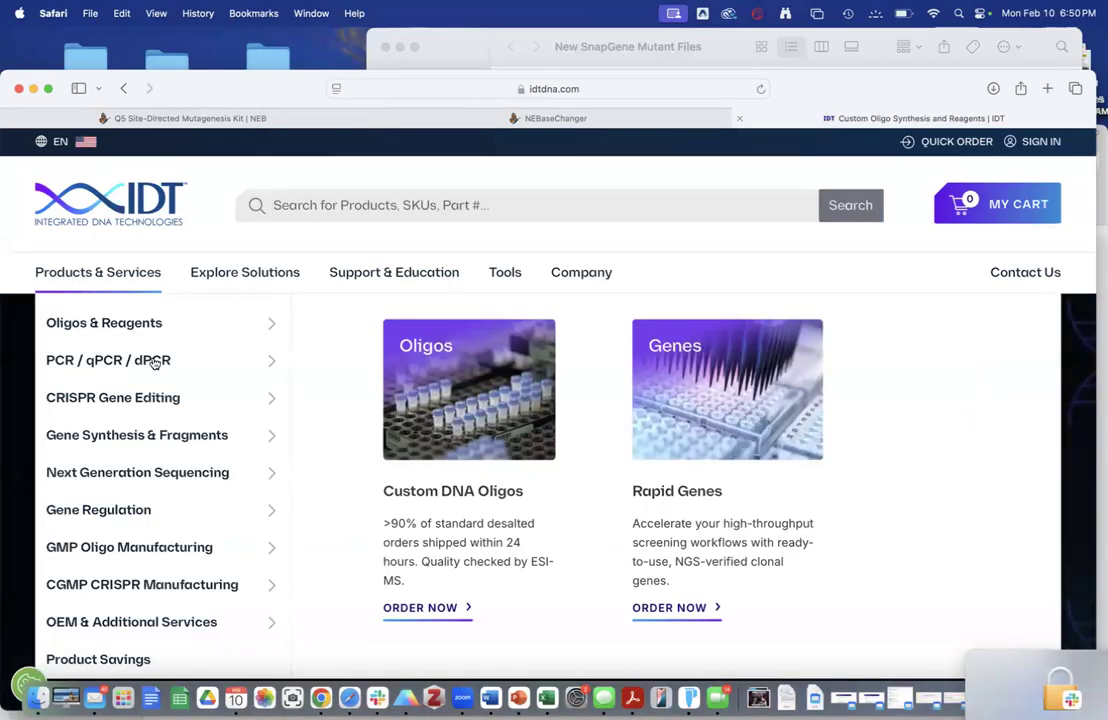
pyautogui.moveTo(117, 332)
pyautogui.moveTo(321, 332)
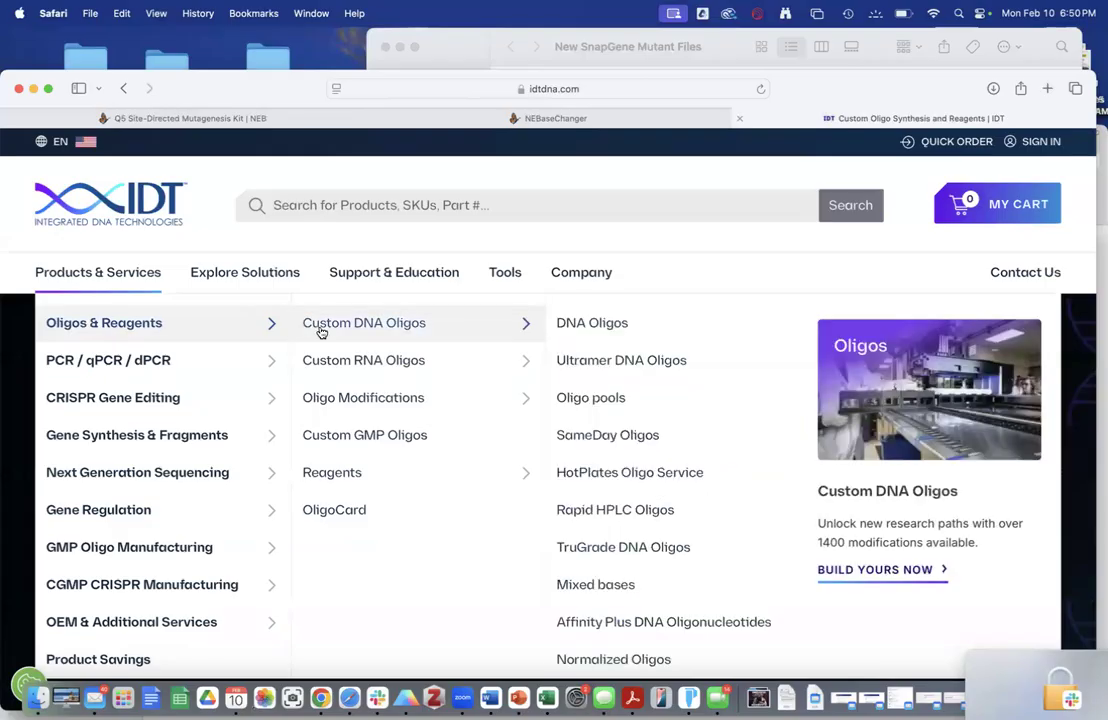
pyautogui.click(582, 334)
# - Review the tube options for single-stranded DNA and start an order for that product
pyautogui.scroll(-5, 580, 334)
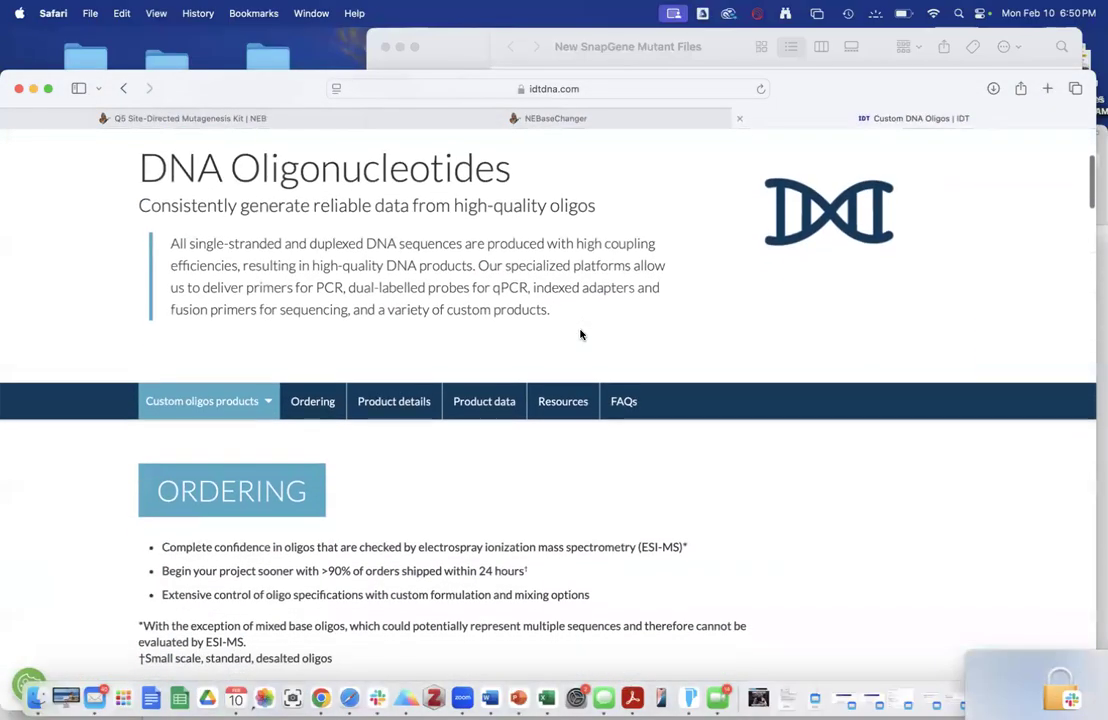
pyautogui.scroll(-2, 580, 334)
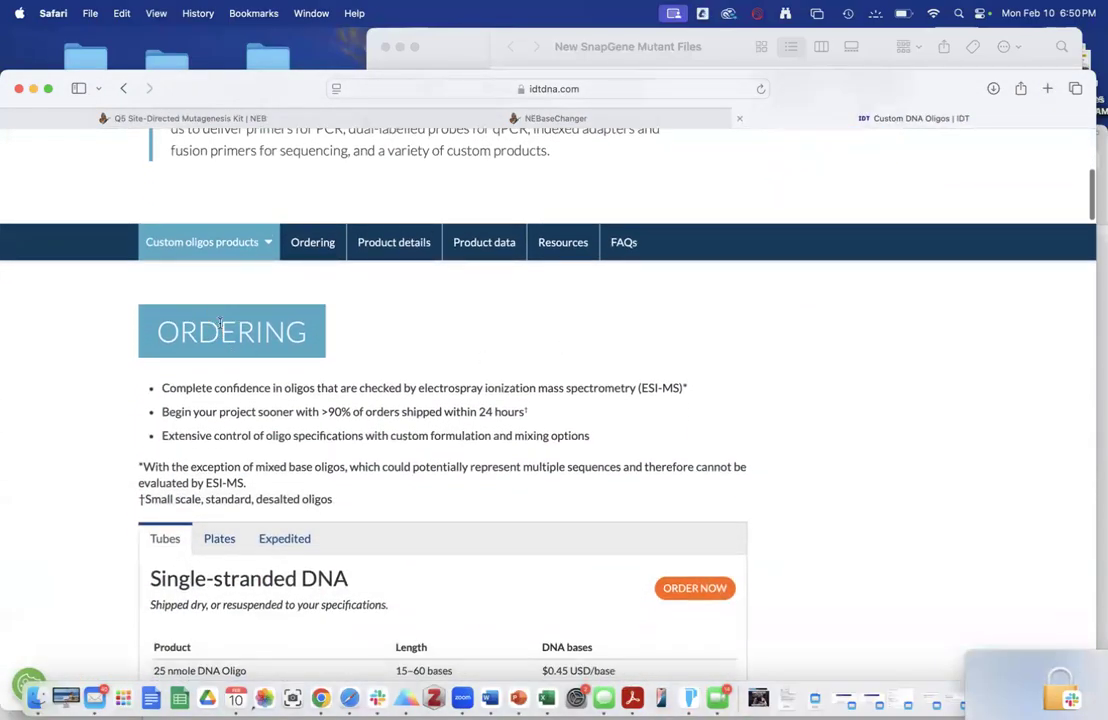
pyautogui.scroll(-8, 220, 323)
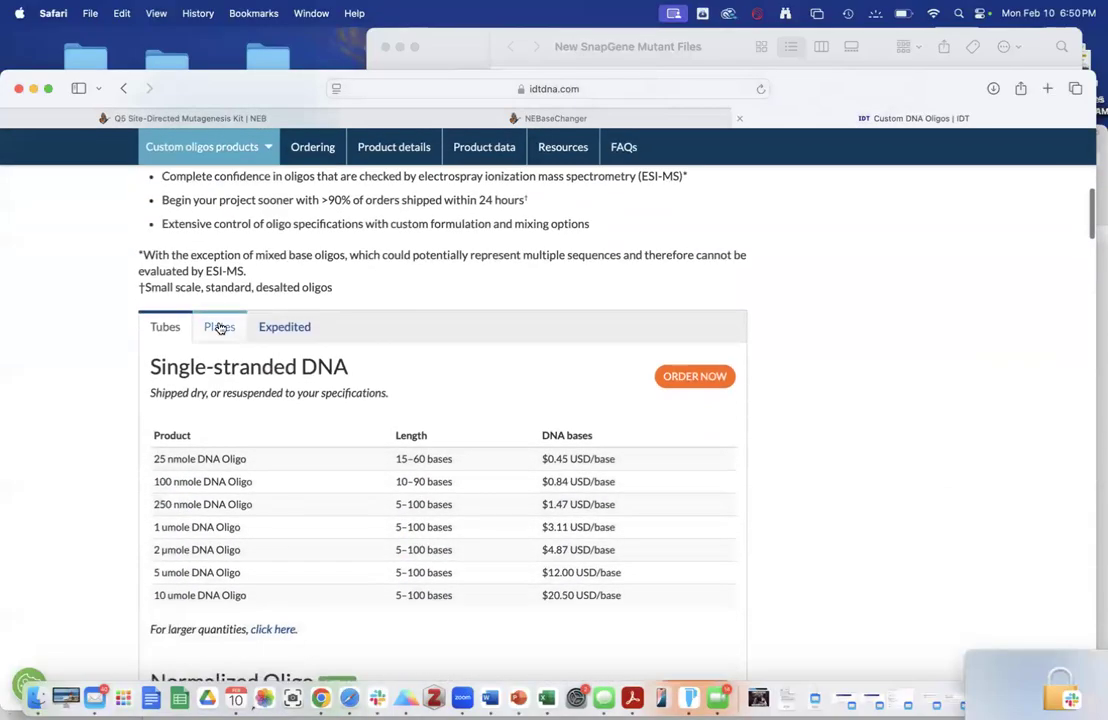
pyautogui.scroll(5, 220, 328)
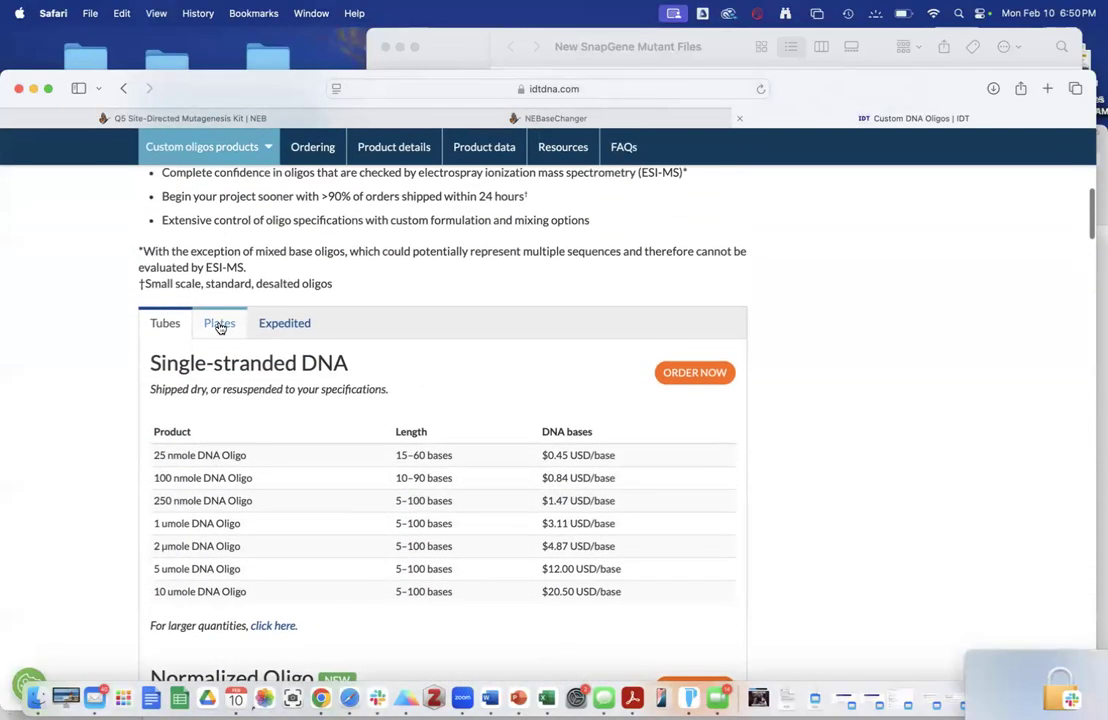
pyautogui.scroll(-4, 220, 327)
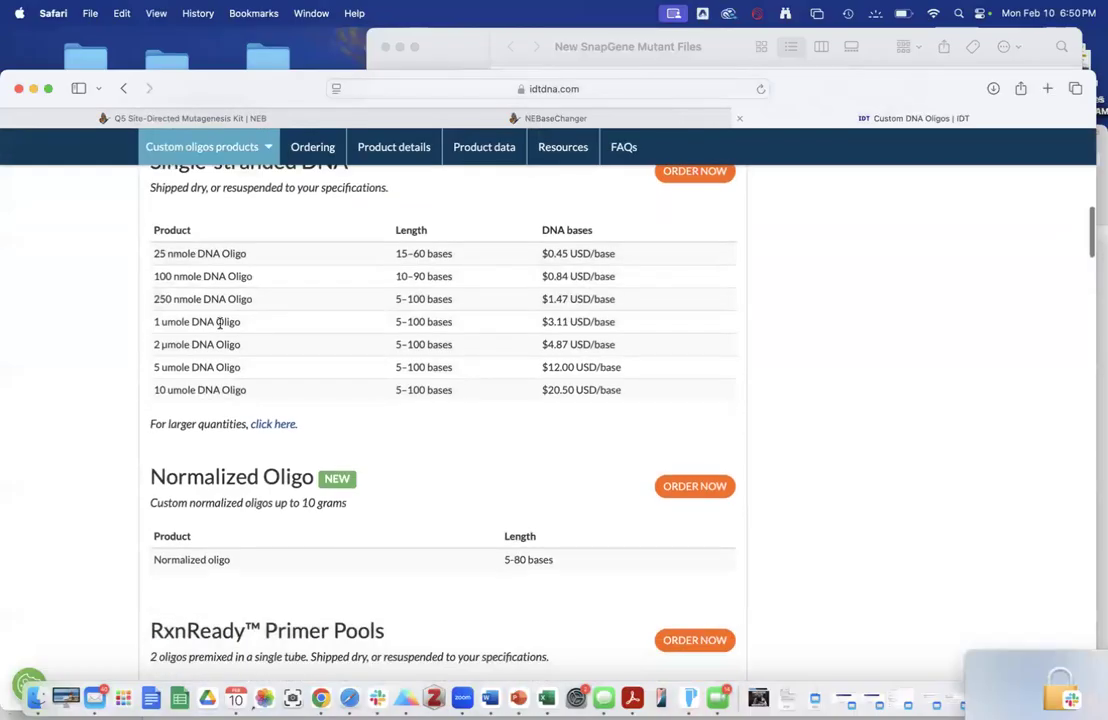
pyautogui.scroll(2, 220, 323)
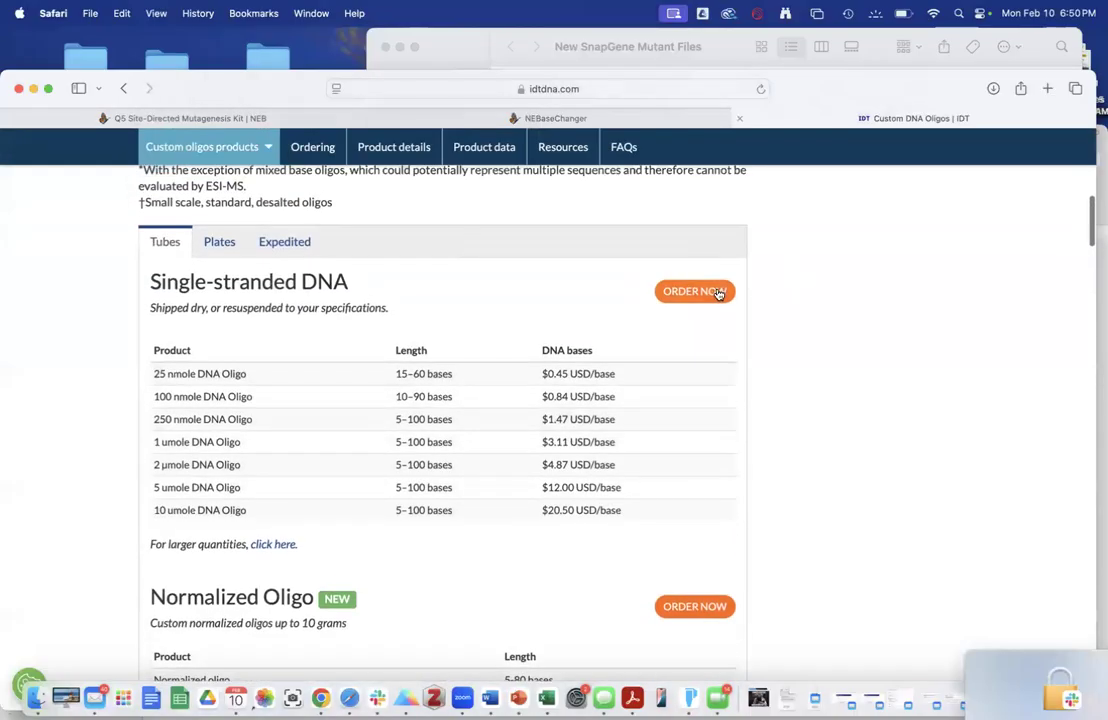
pyautogui.click(700, 299)
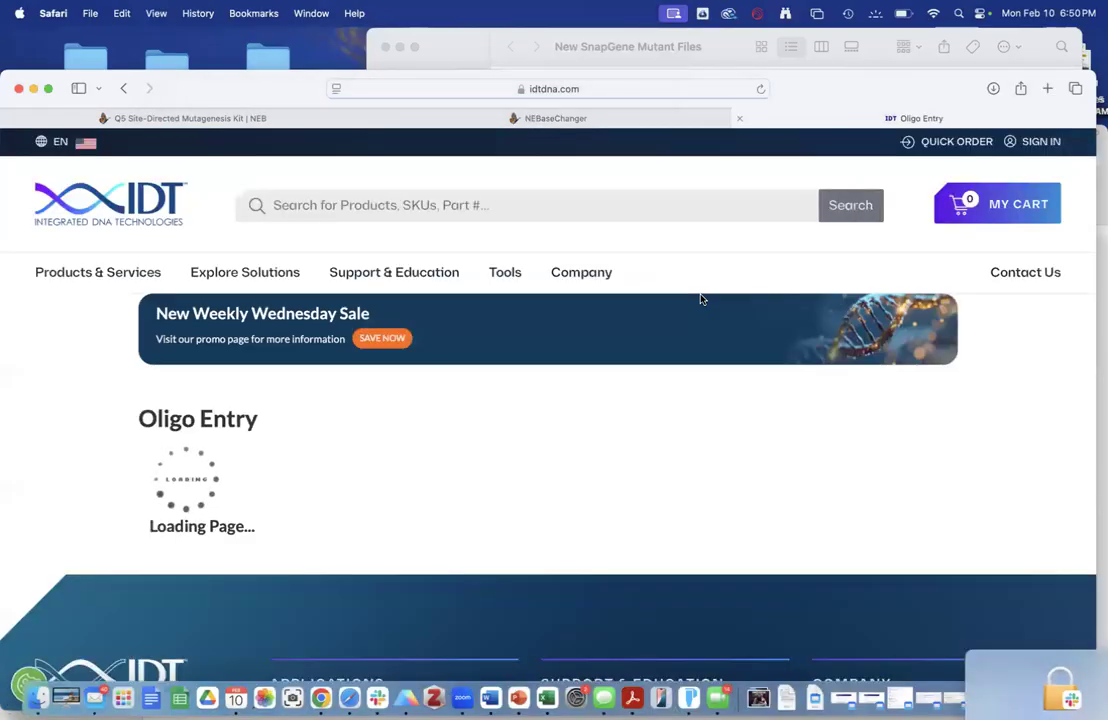
# - Enter 2 as the number of oligo items and name the first item MDH1V3 S21D F
pyautogui.scroll(-3, 47, 576)
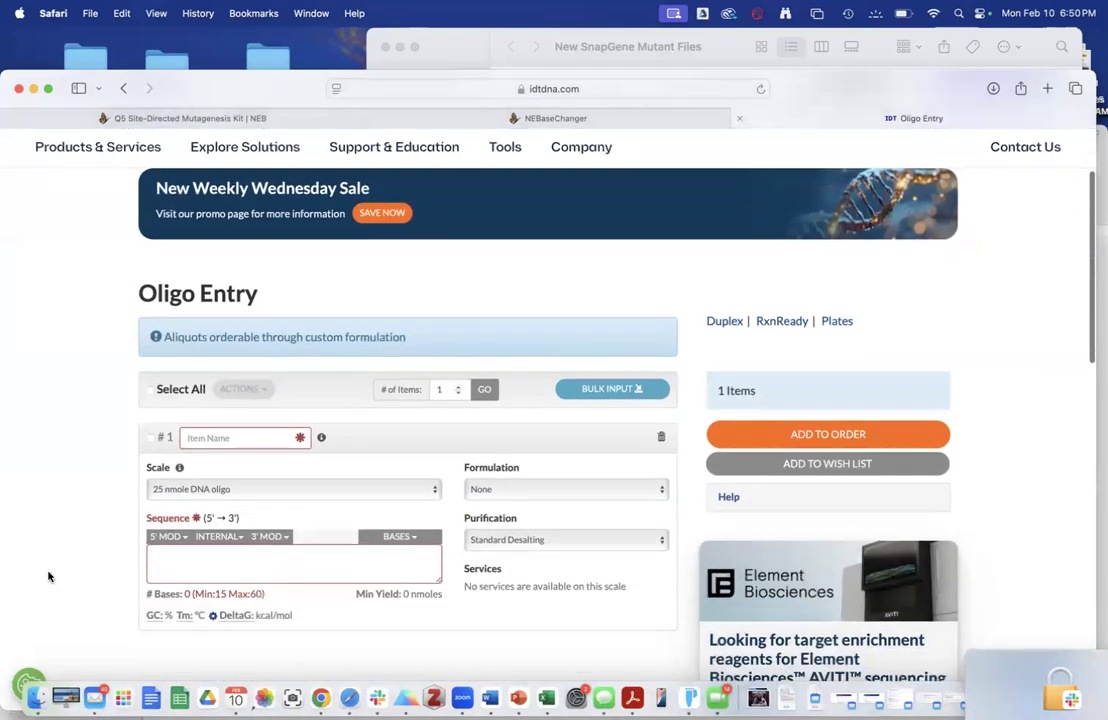
pyautogui.scroll(-1, 47, 576)
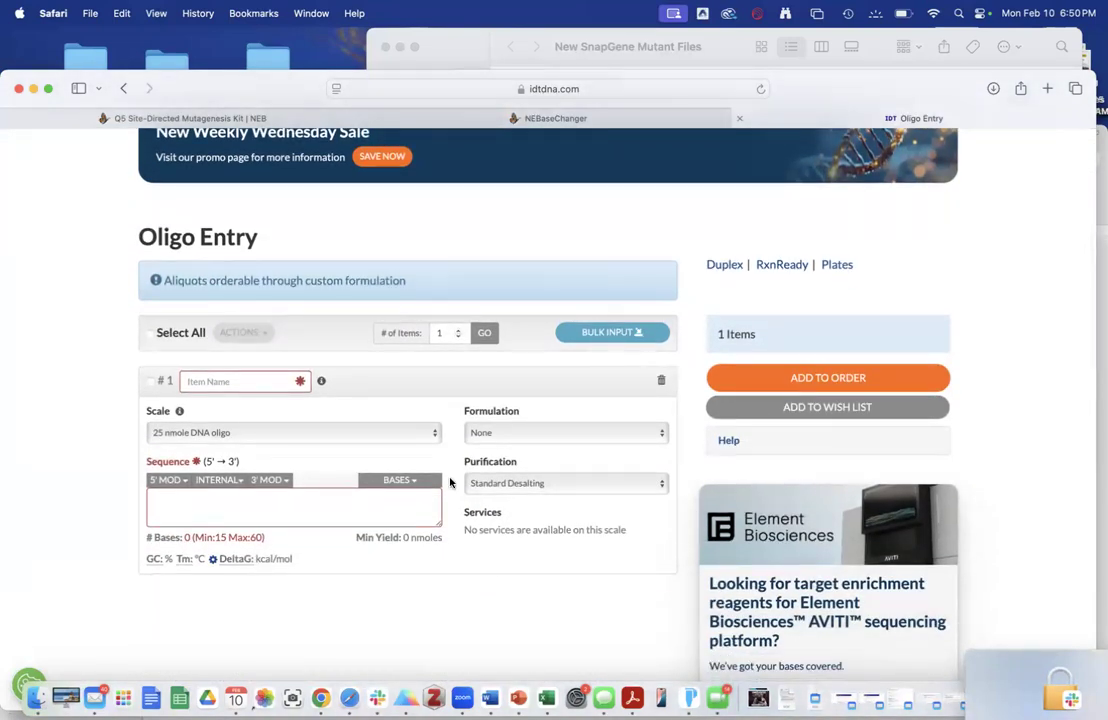
pyautogui.doubleClick(439, 333)
pyautogui.write('2')
pyautogui.click(231, 382)
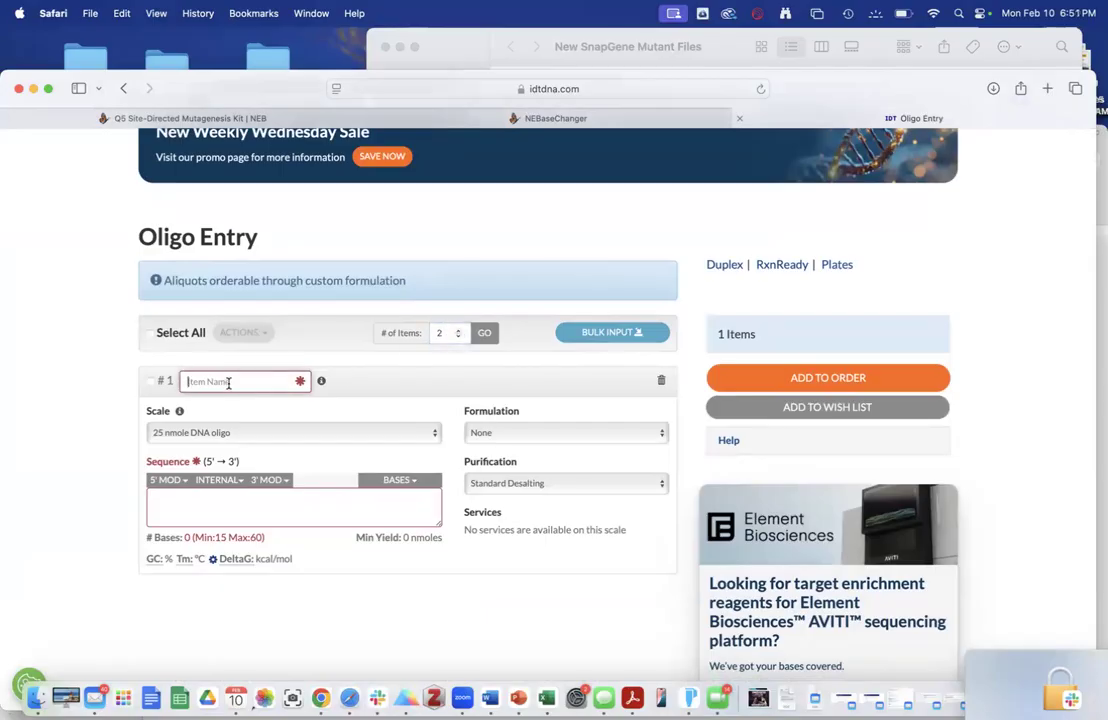
pyautogui.write('MDH1V3 S')
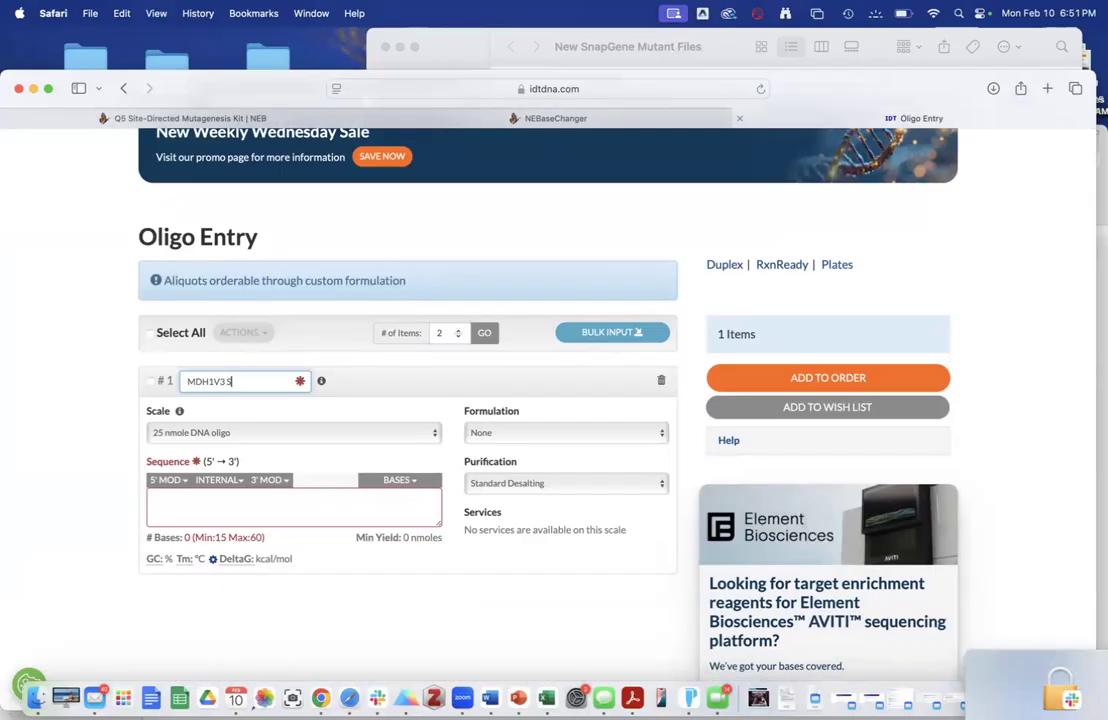
pyautogui.write('21D')
pyautogui.write('D')
pyautogui.press('BackSpace')
pyautogui.write('F')
# - Paste the forward primer GGACGATAAGgatGAACCAATCAG as item 1's sequence and set its formulation to LabReady (100 µM in IDTE, pH 8.0)
pyautogui.click(215, 507)
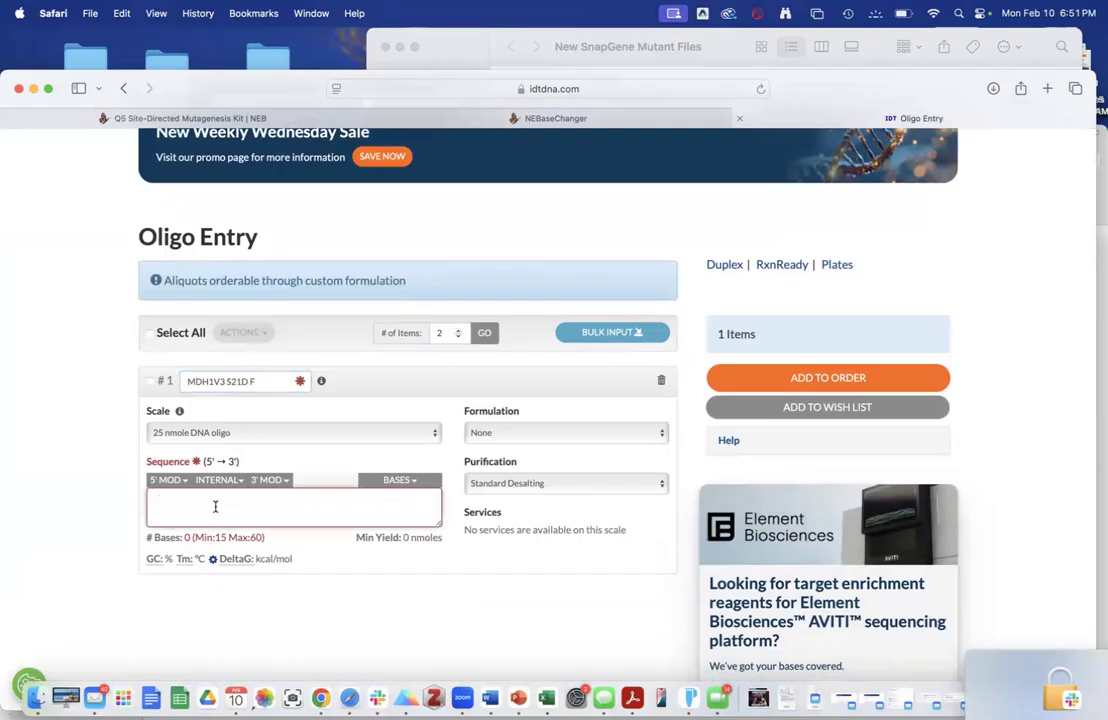
pyautogui.write('GGACGATAAGgatGAACCAATCAG')
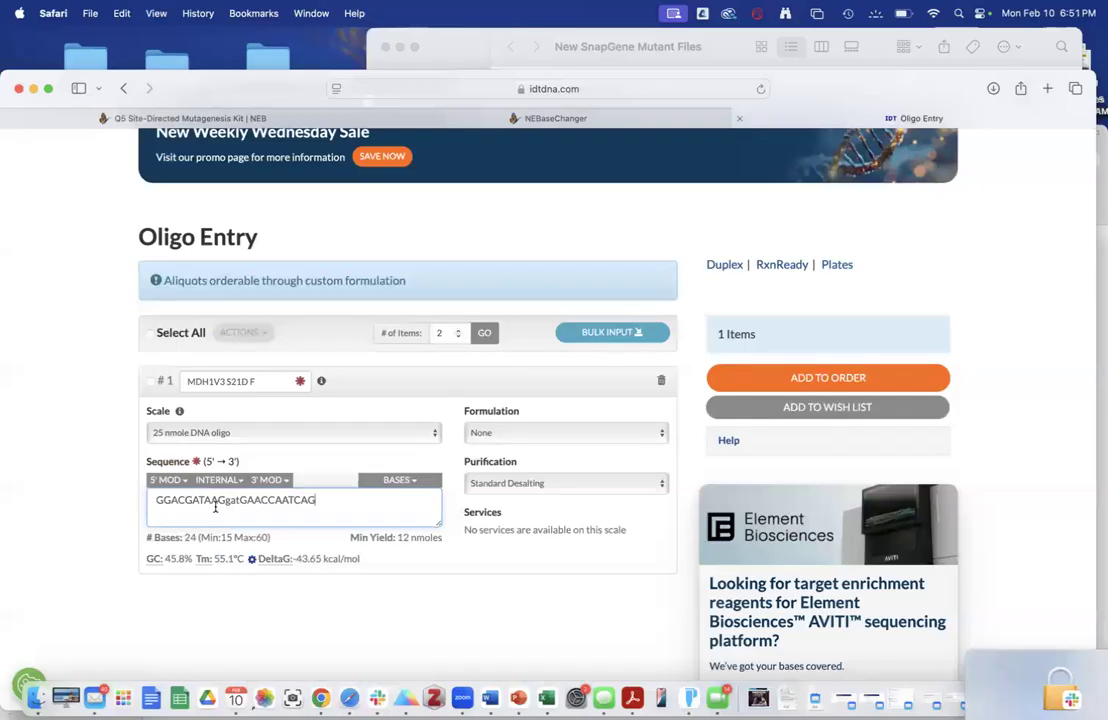
pyautogui.click(527, 433)
pyautogui.click(537, 446)
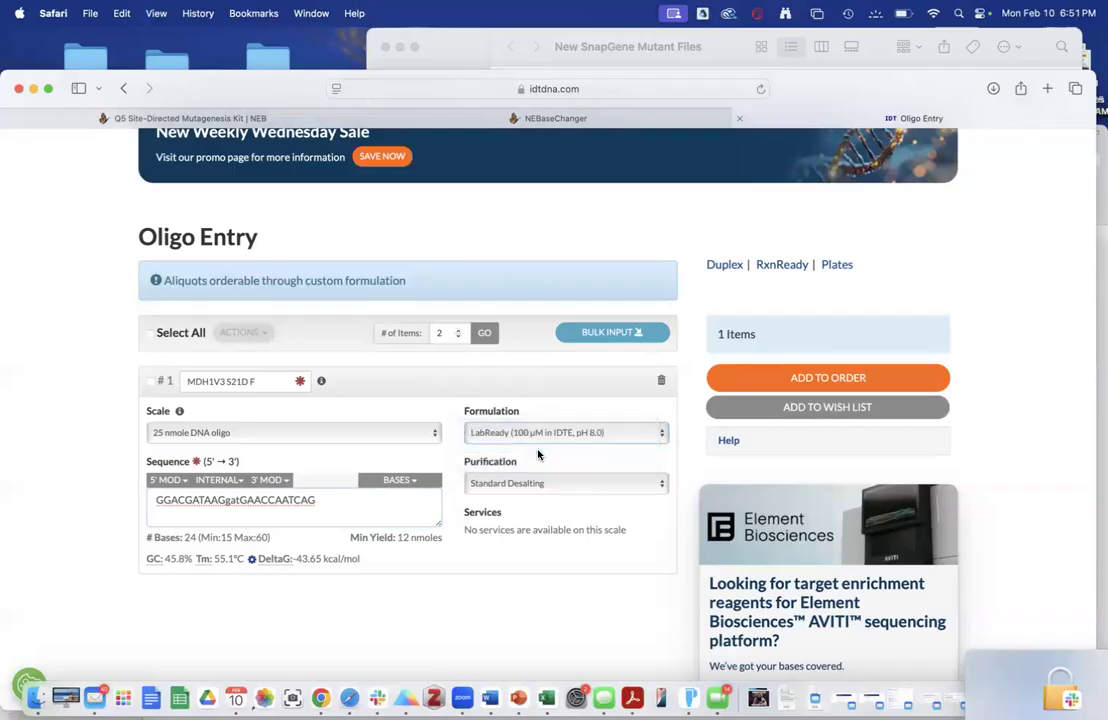